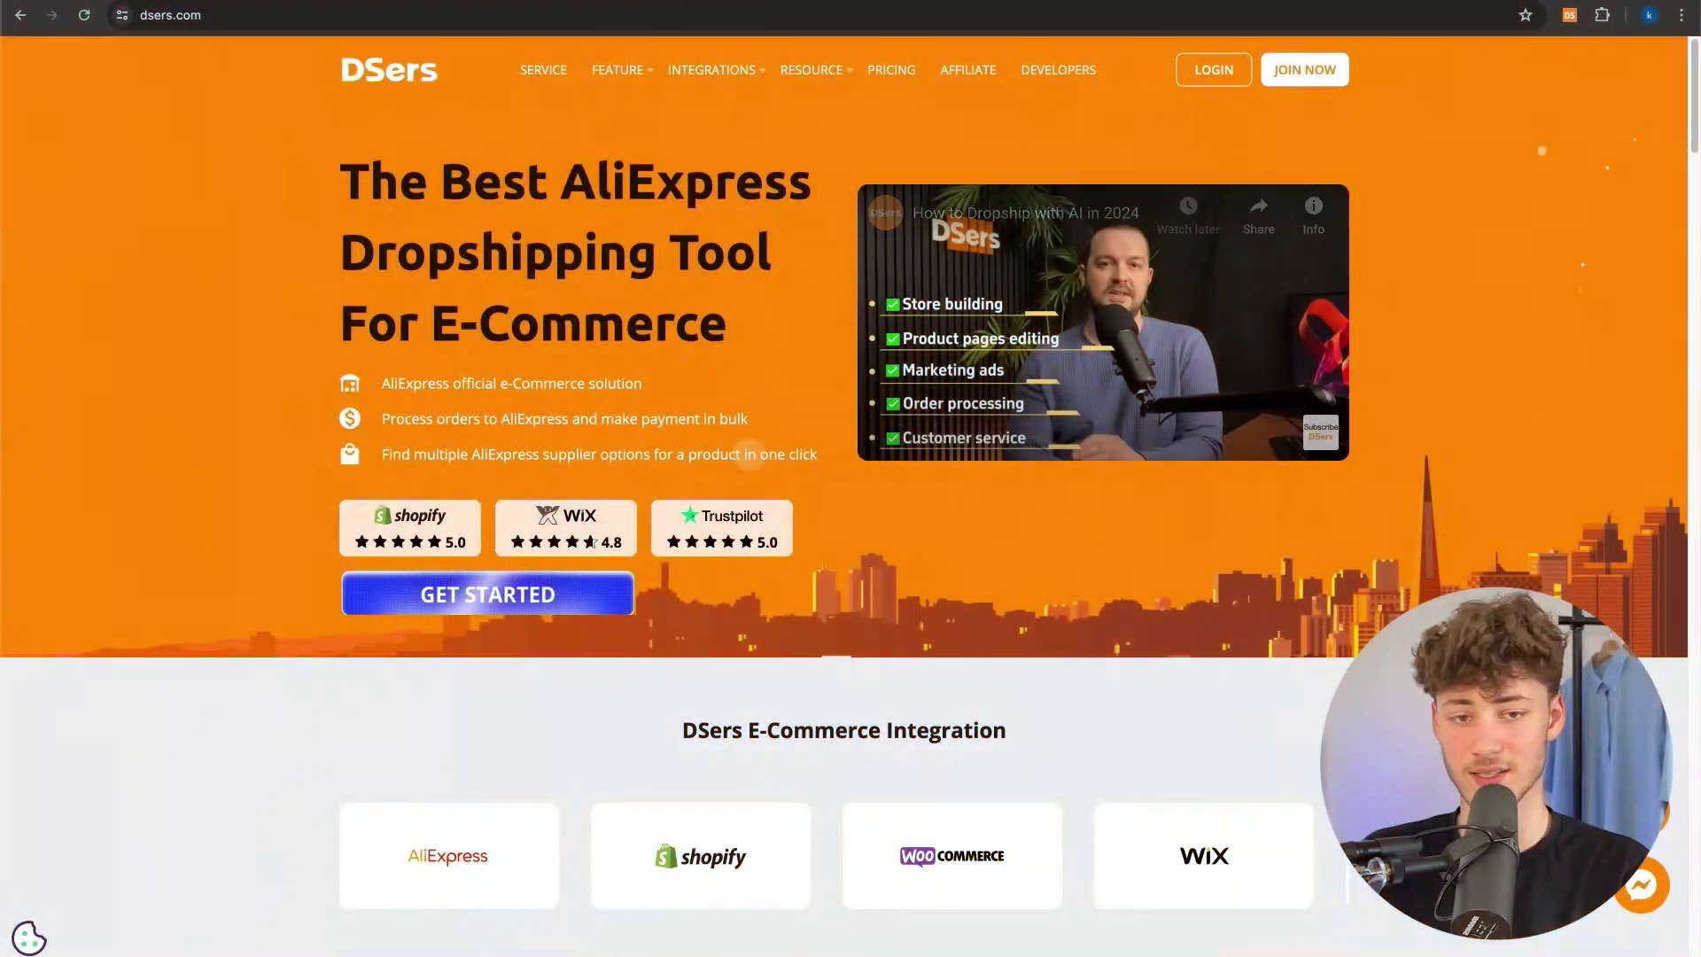
- Look through the DSers homepage, examining its supplier management, bulk ordering, order tracking and shipping features
click(1333, 78)
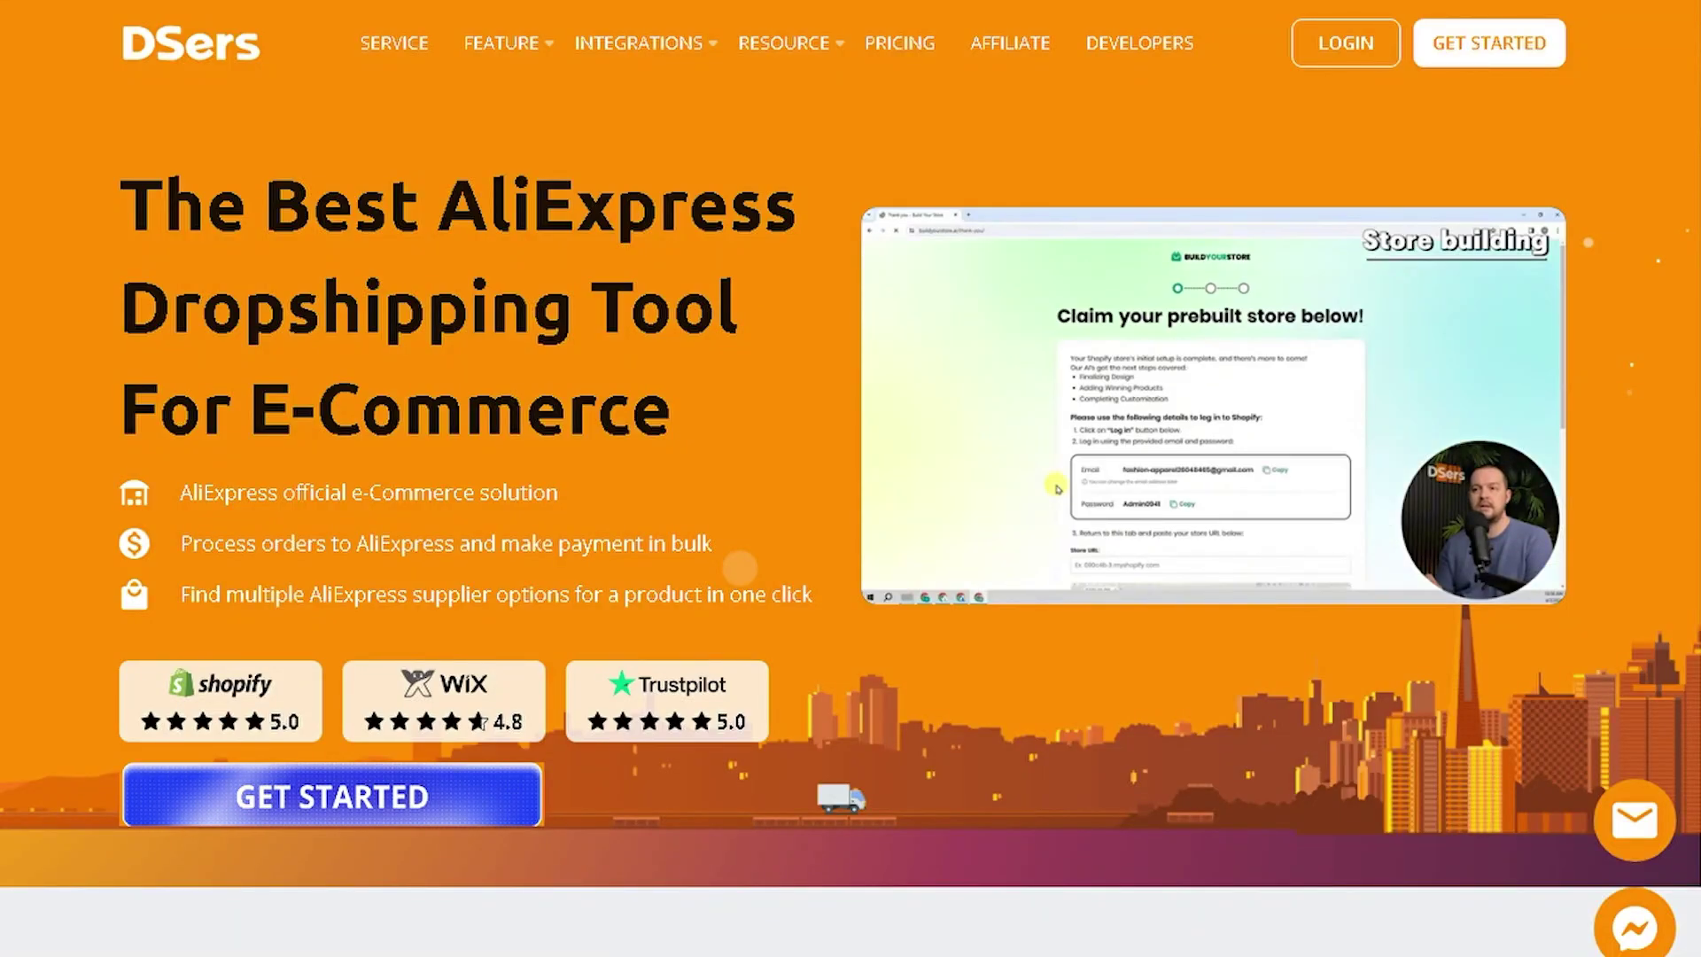
scroll(850, 511, down, 5)
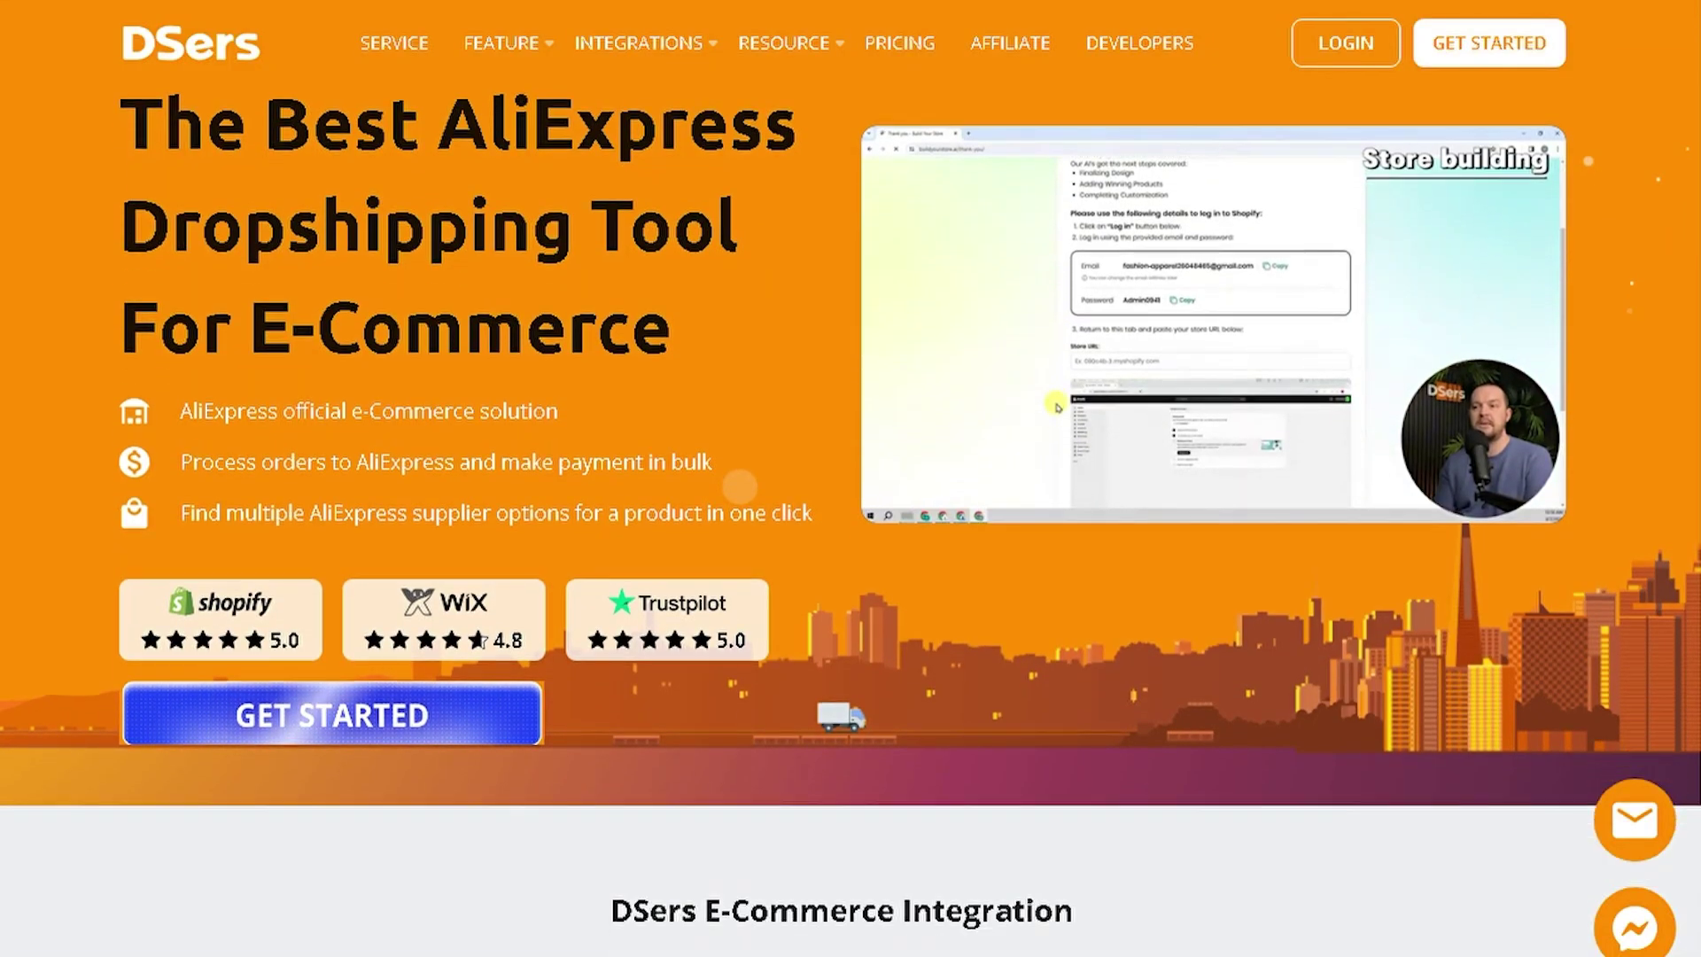
scroll(739, 162, down, 2)
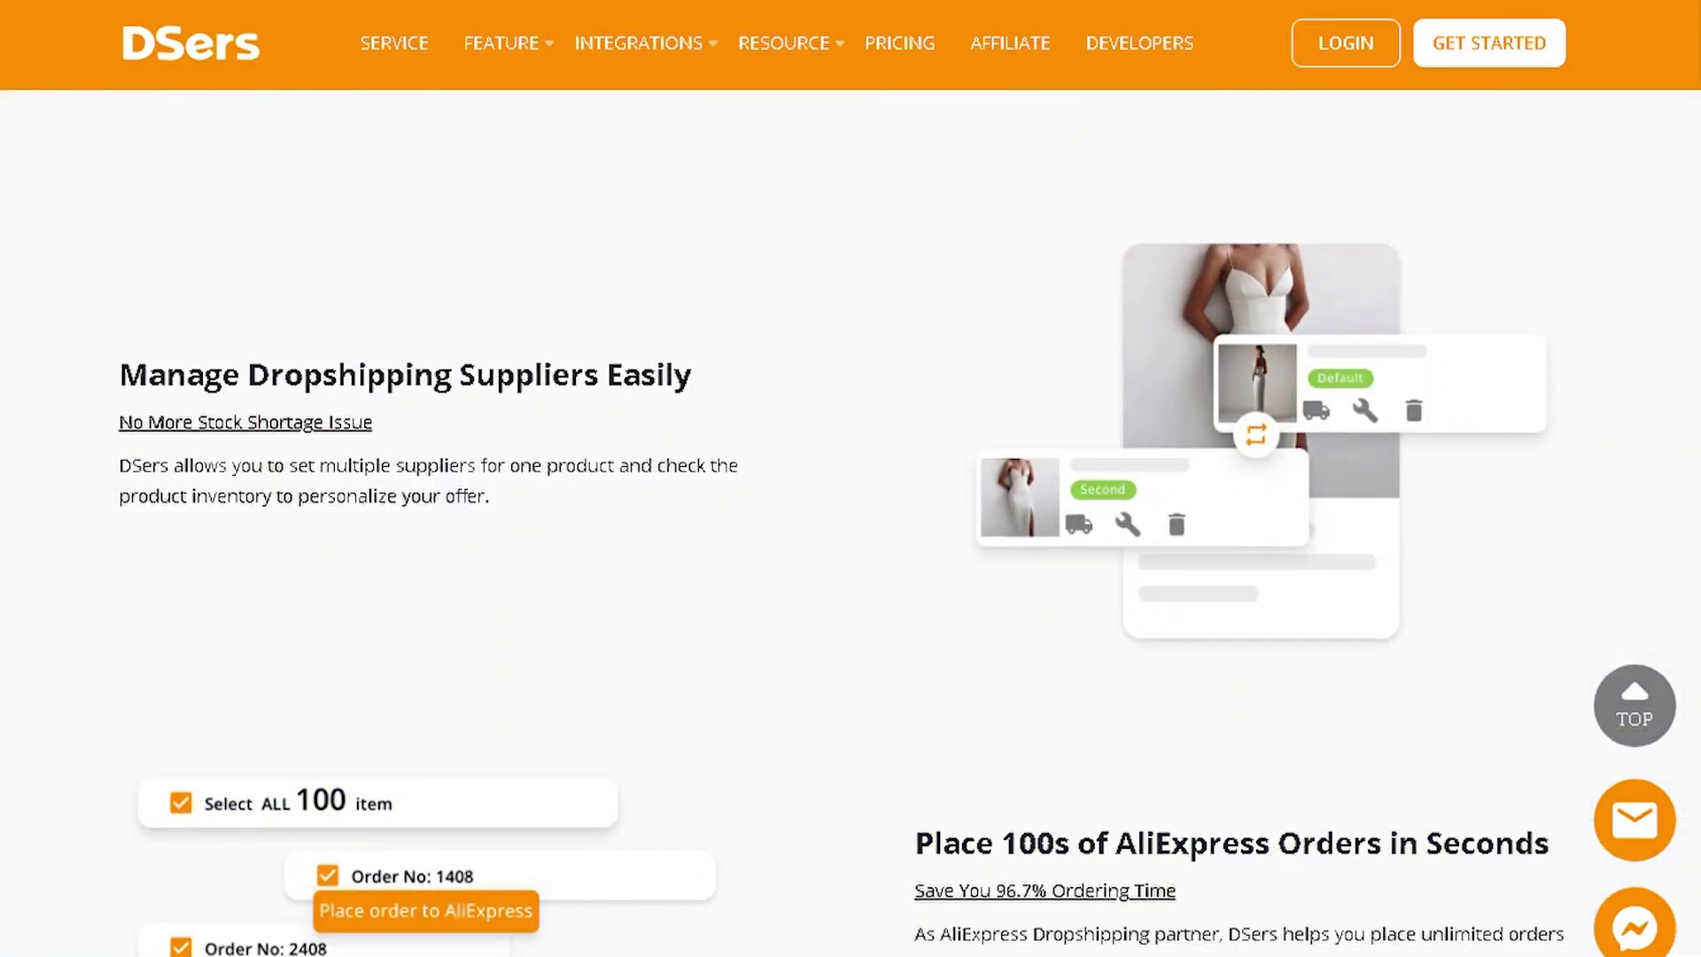
scroll(850, 522, down, 4)
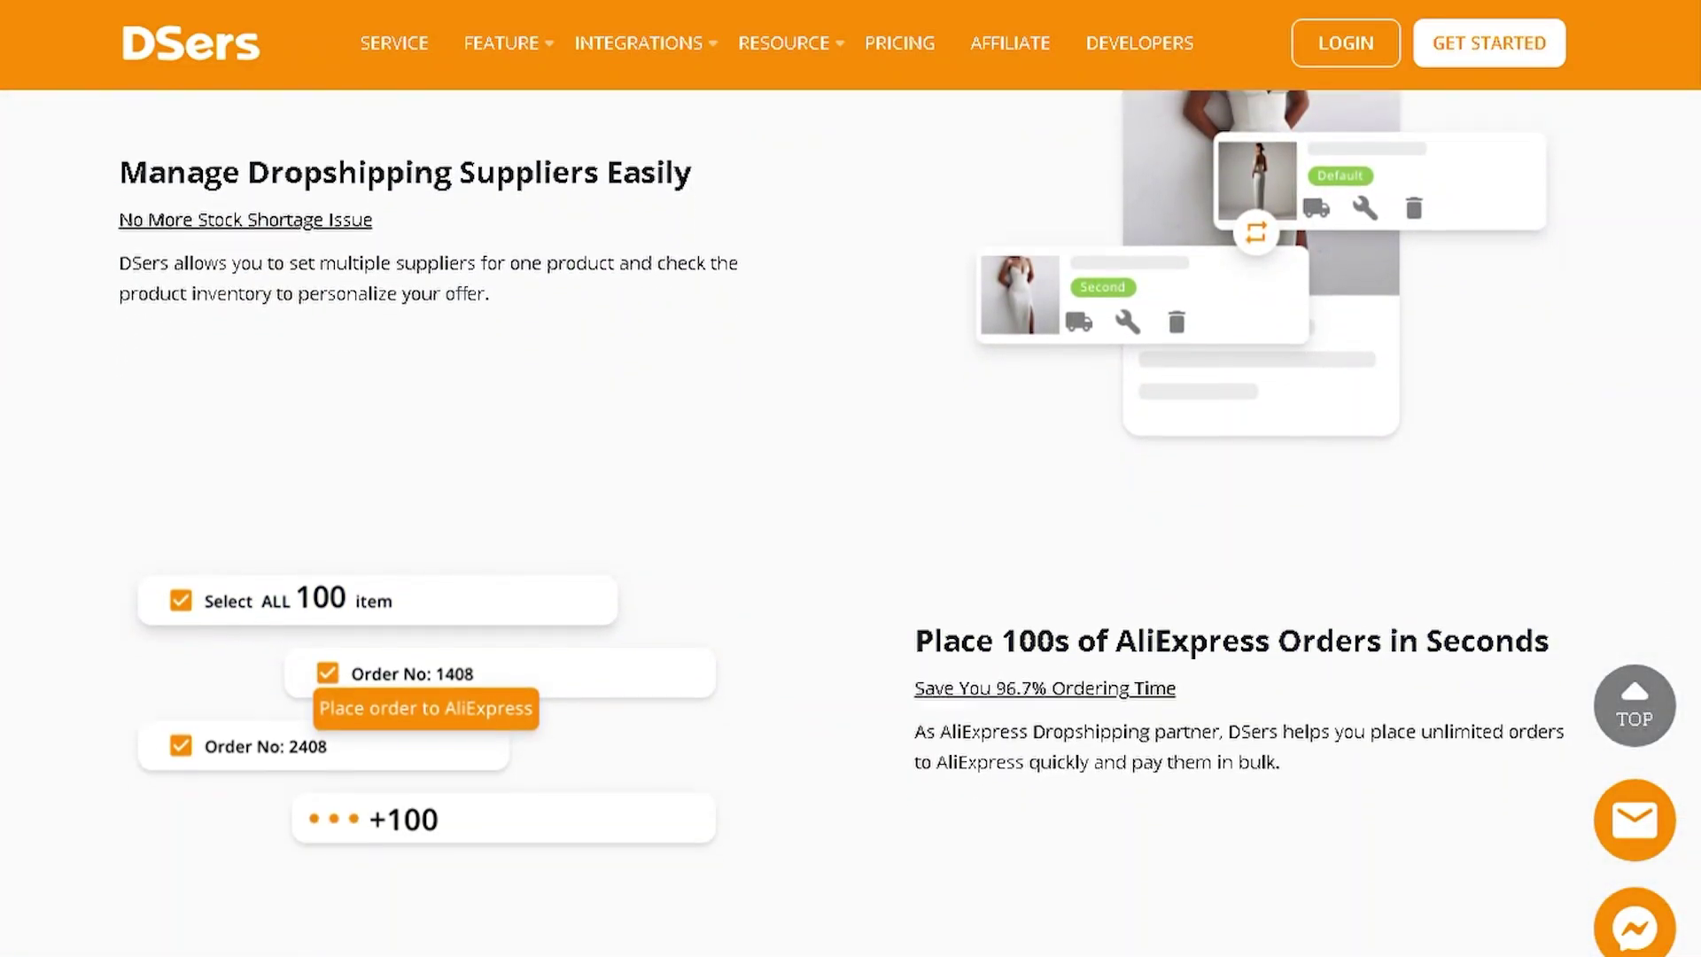
scroll(850, 522, down, 2)
scroll(851, 522, down, 6)
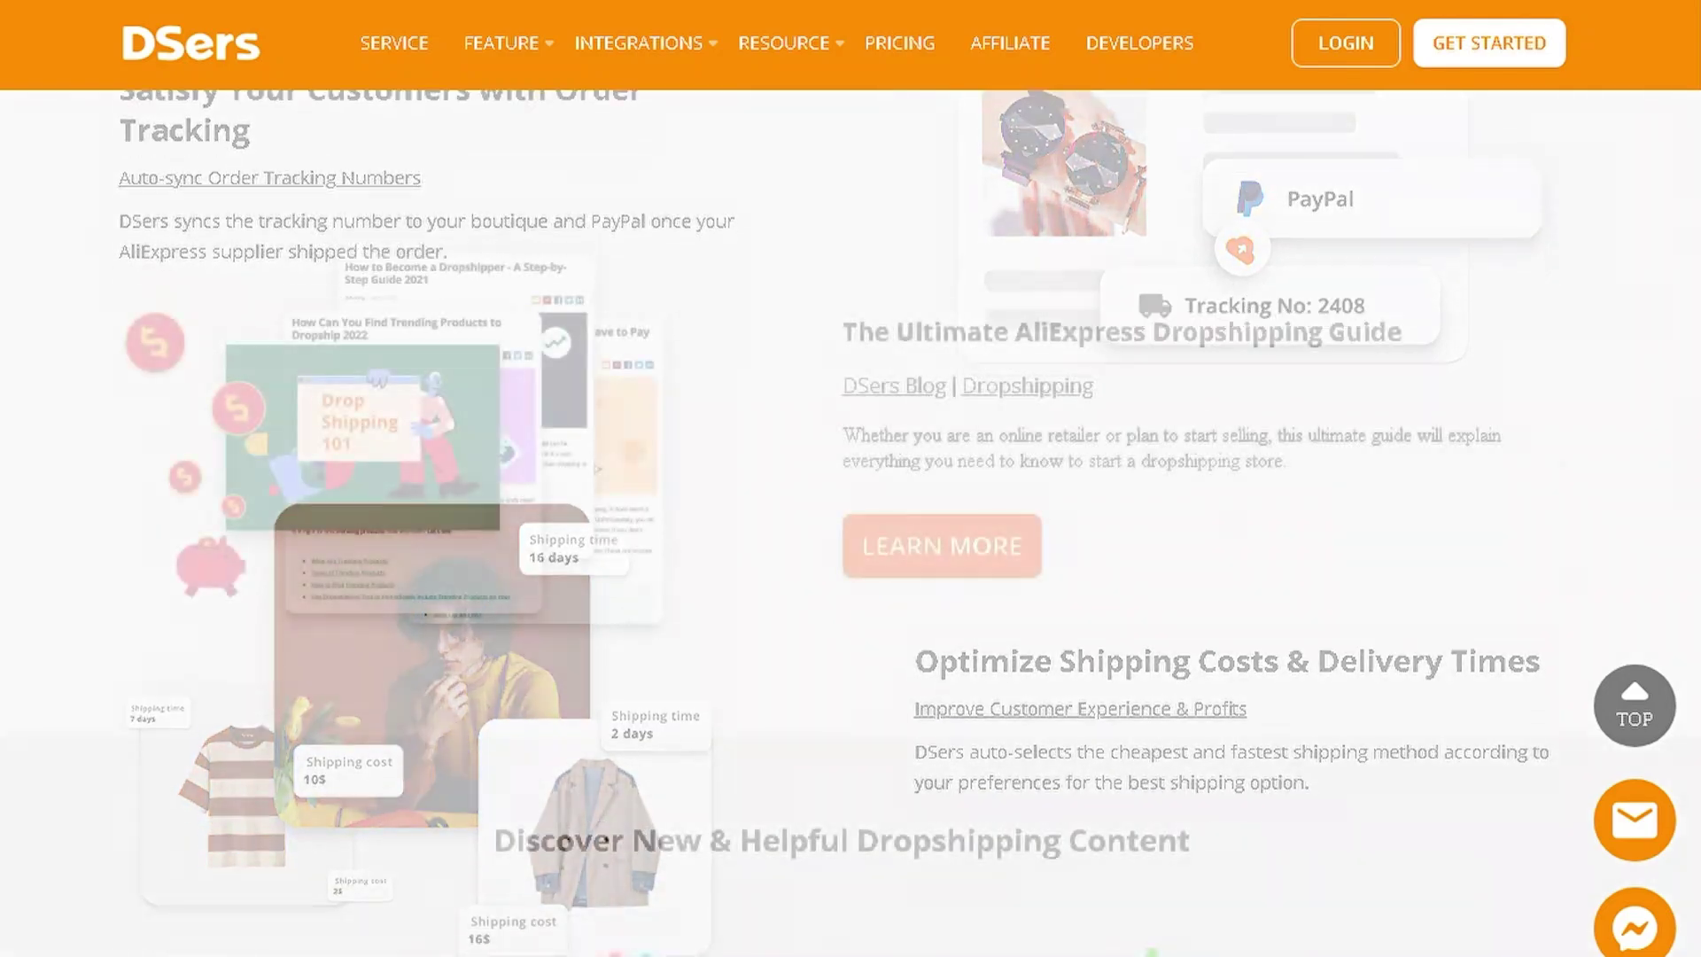
scroll(851, 523, down, 6)
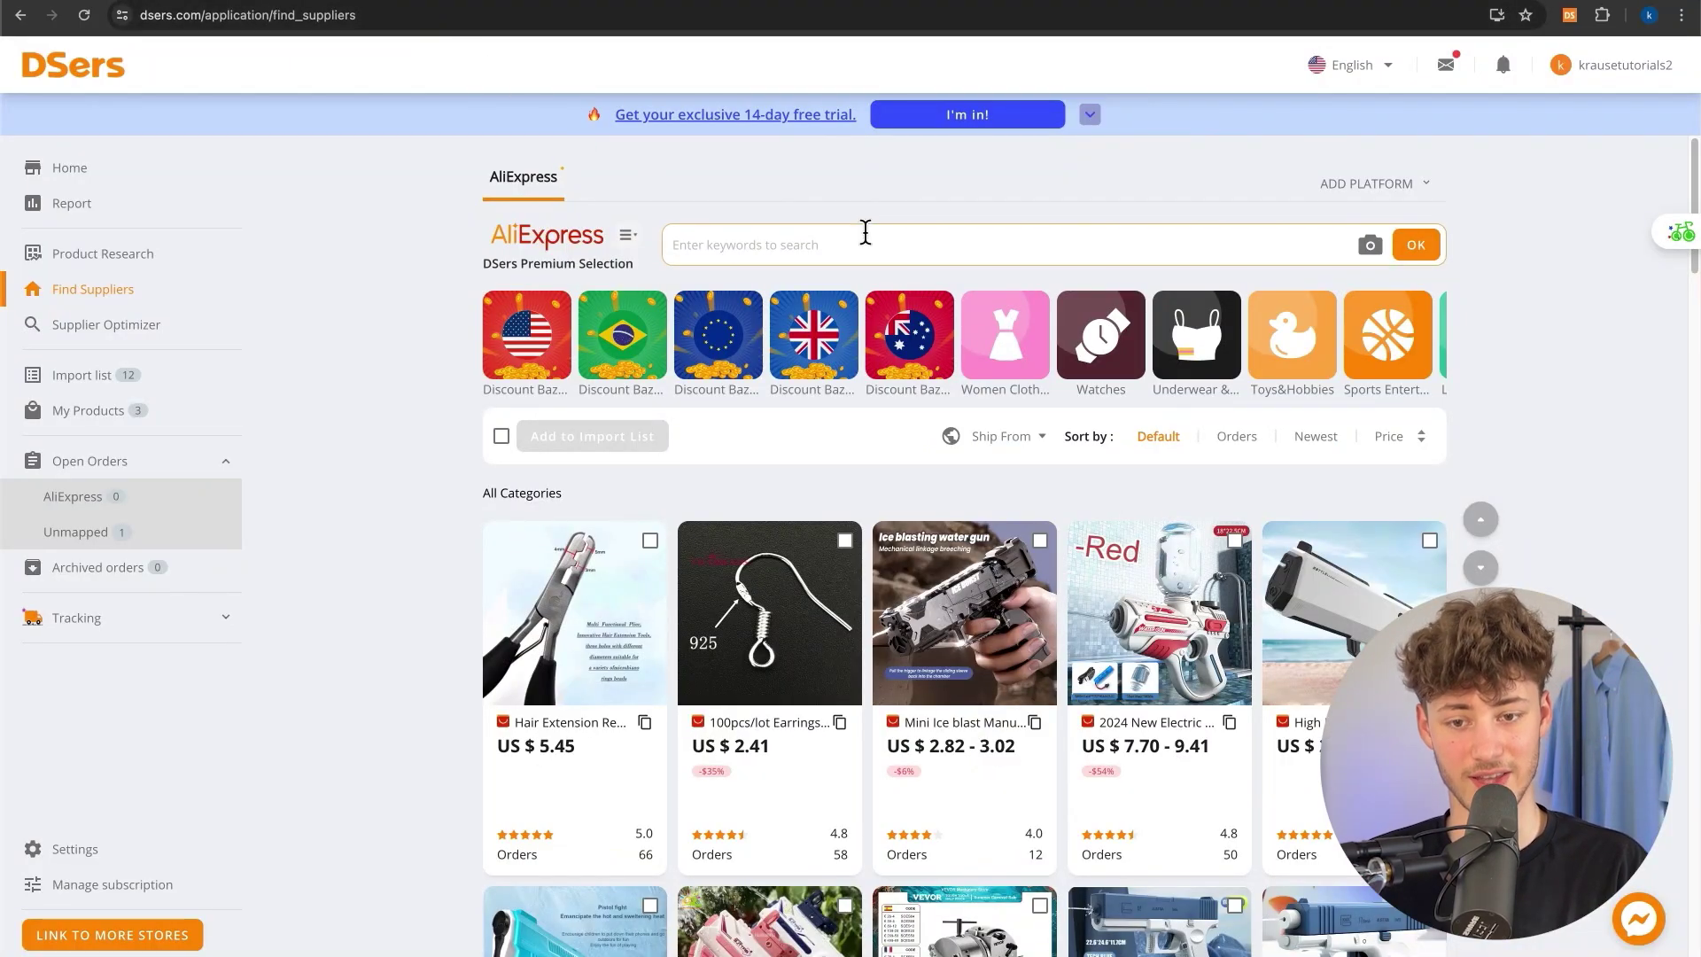
- Collapse the Dropshipping Guide on the DSers Home page and open the Report section
click(44, 161)
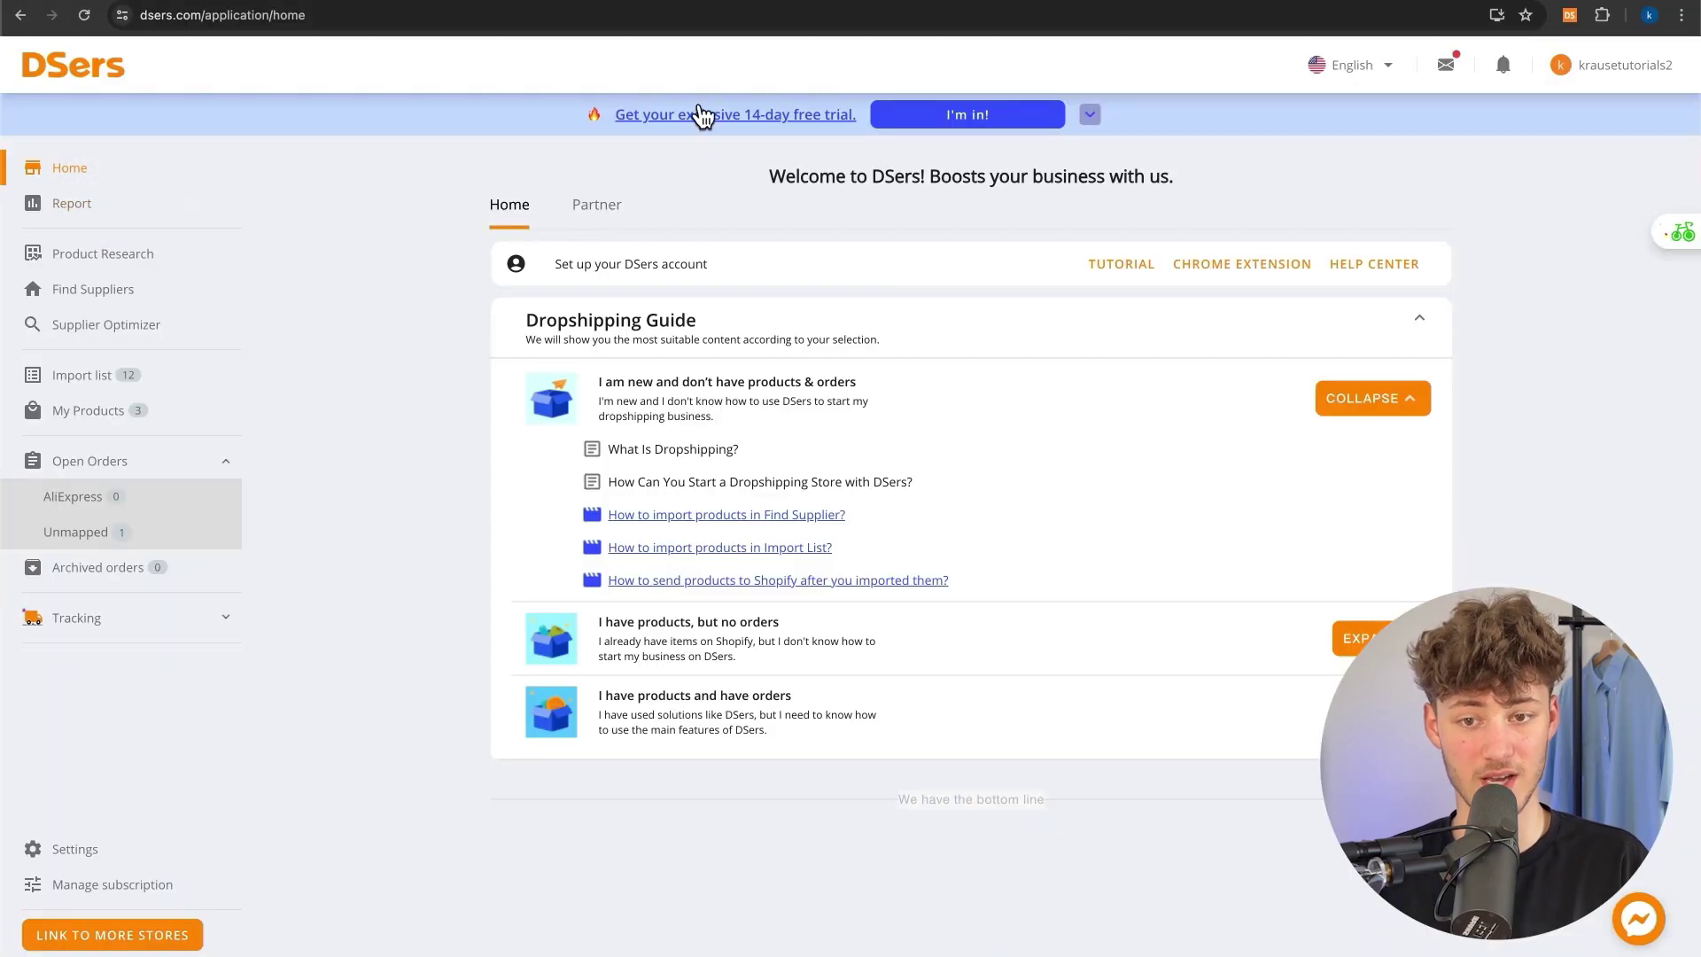
click(1324, 191)
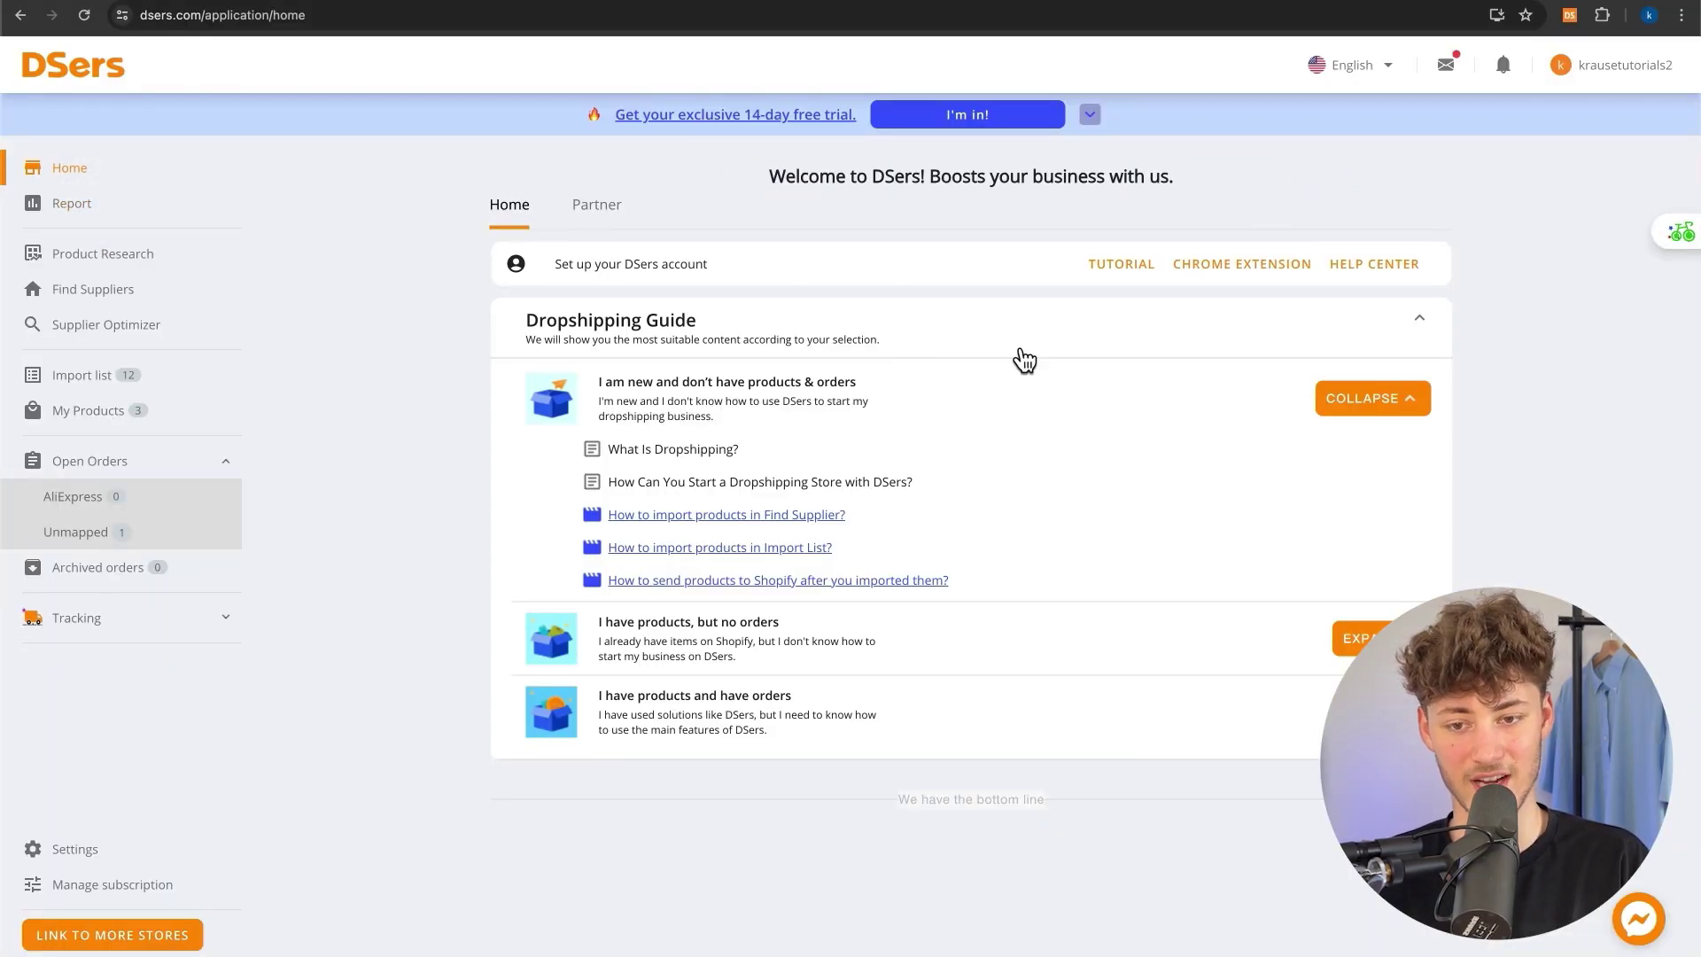
click(1420, 319)
click(1419, 319)
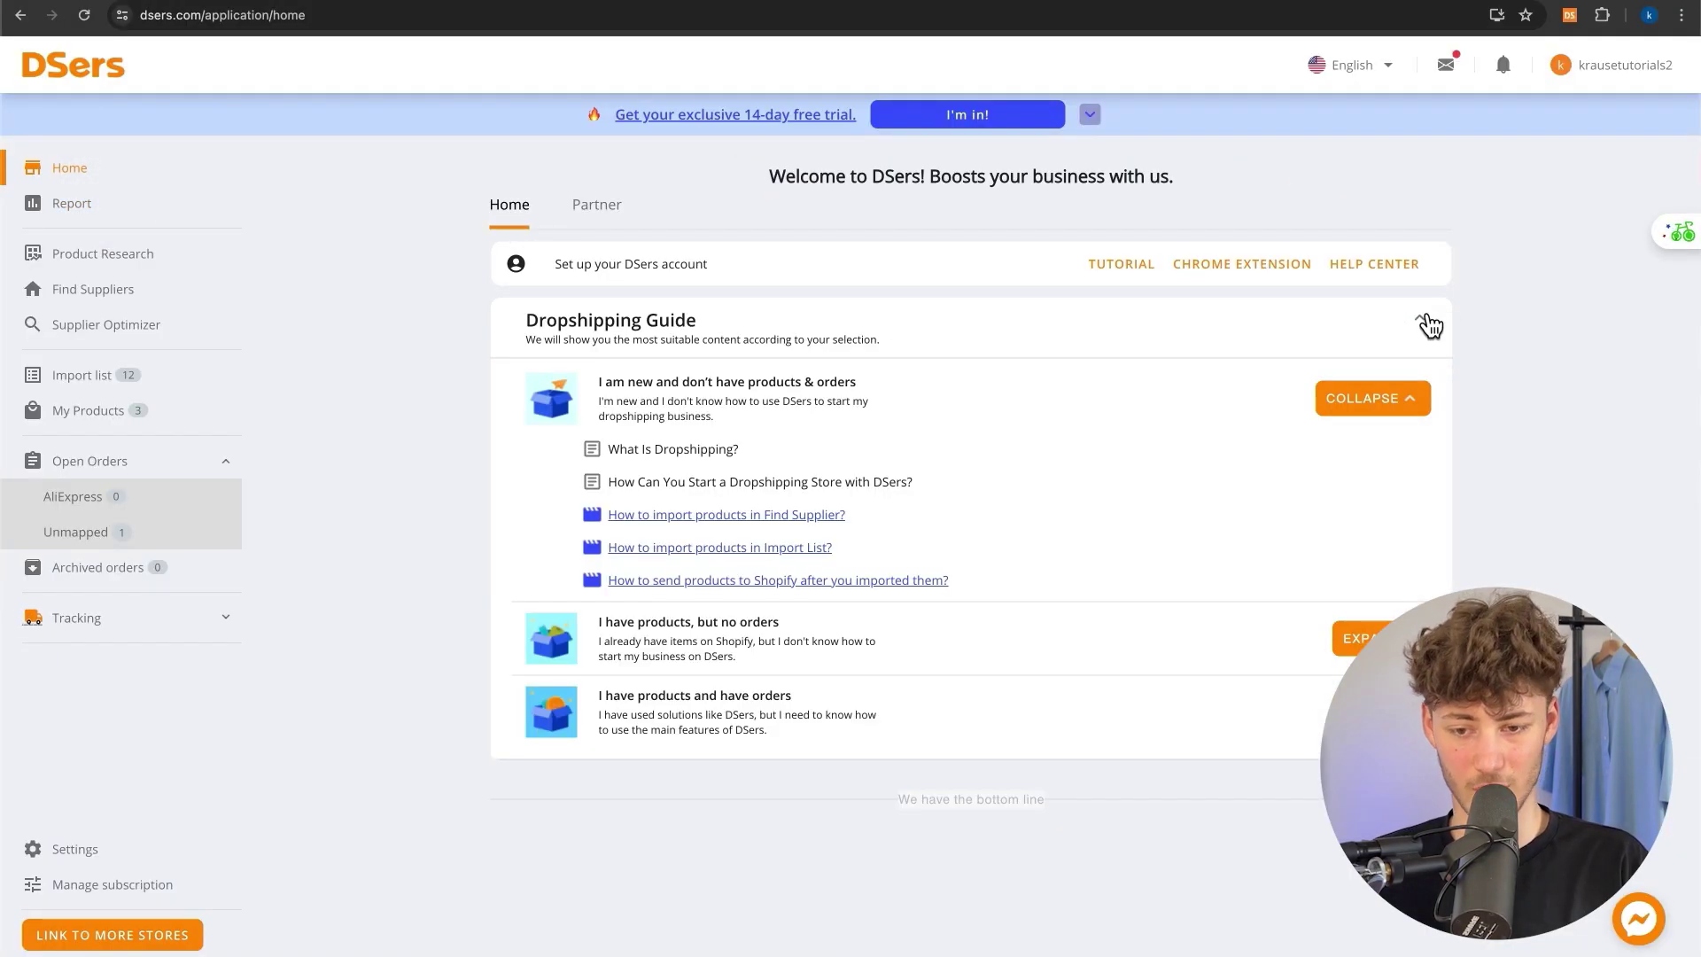
click(1420, 319)
click(53, 186)
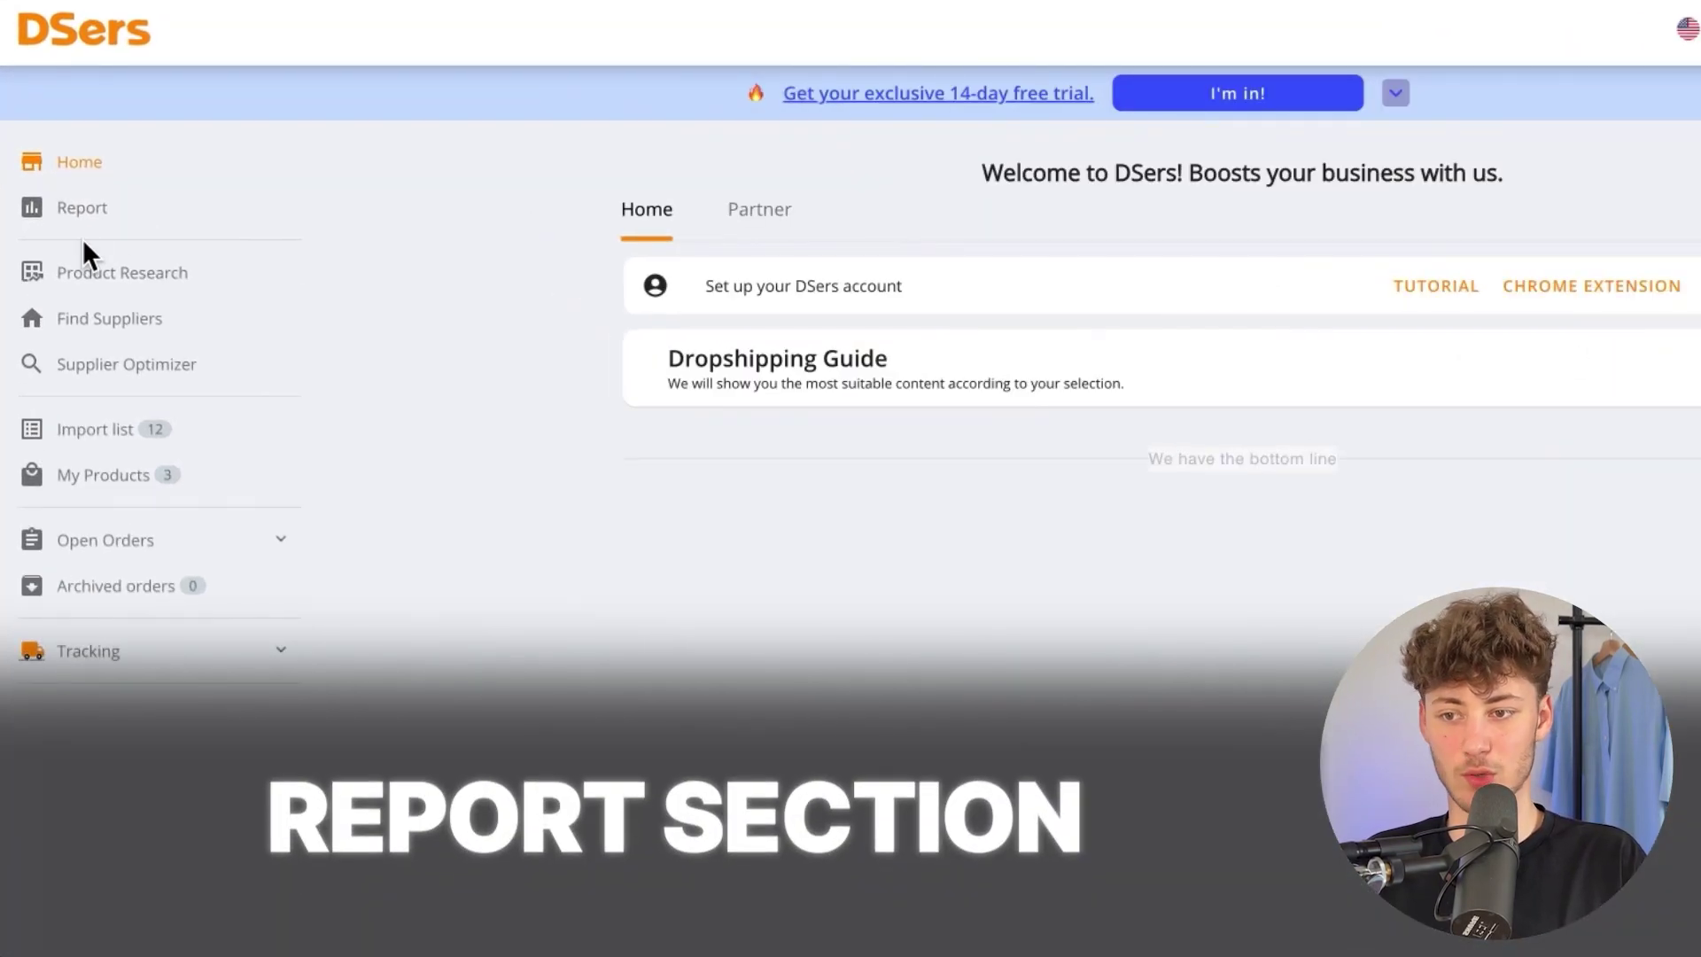
click(62, 203)
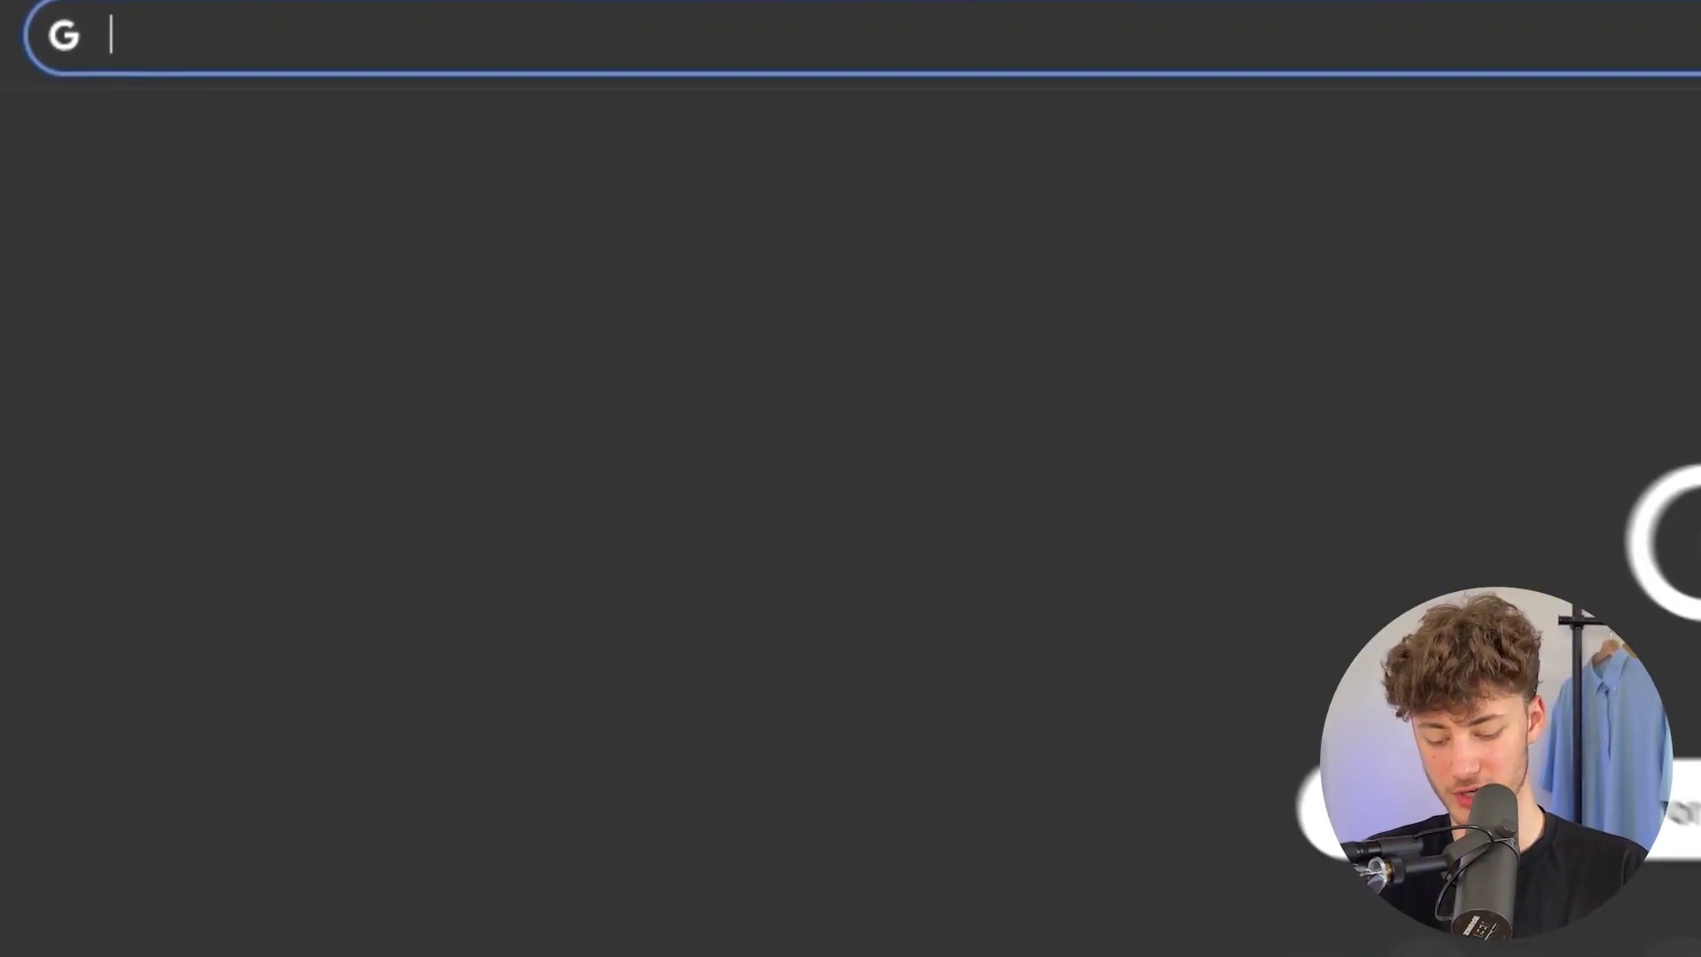
- Search the web for "Dsers aliexpress addon" and open the DSers Chrome extension page
text(Dsers alie)
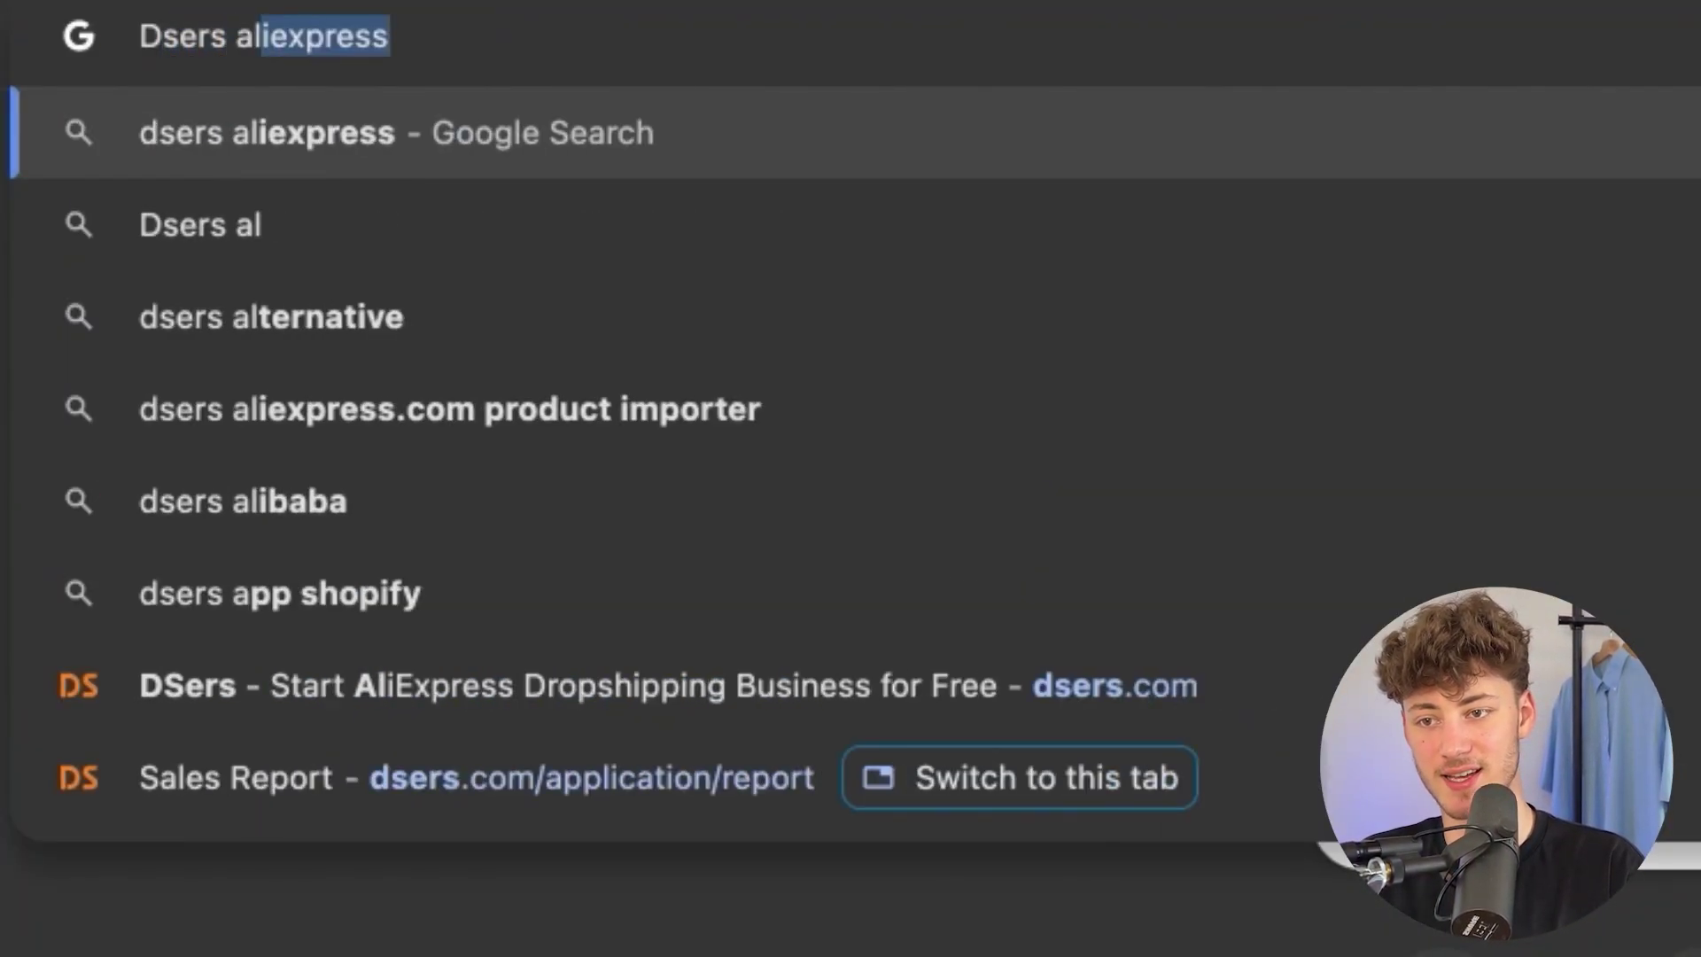
text(xpress addon)
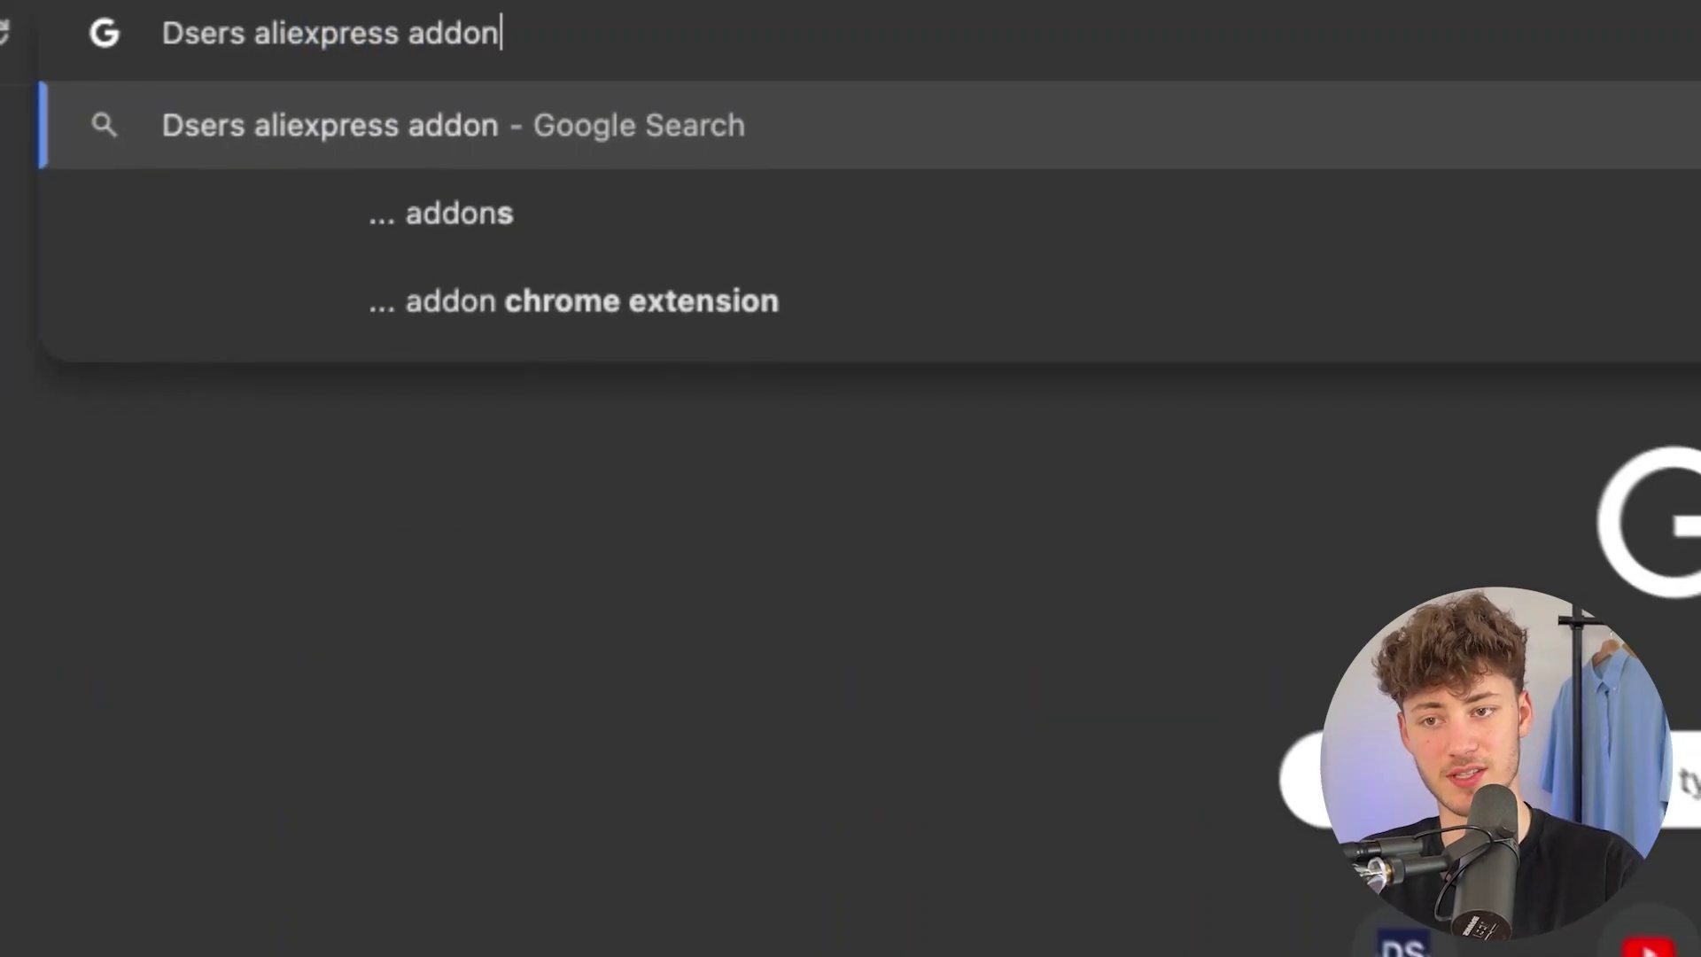
key(Return)
click(828, 585)
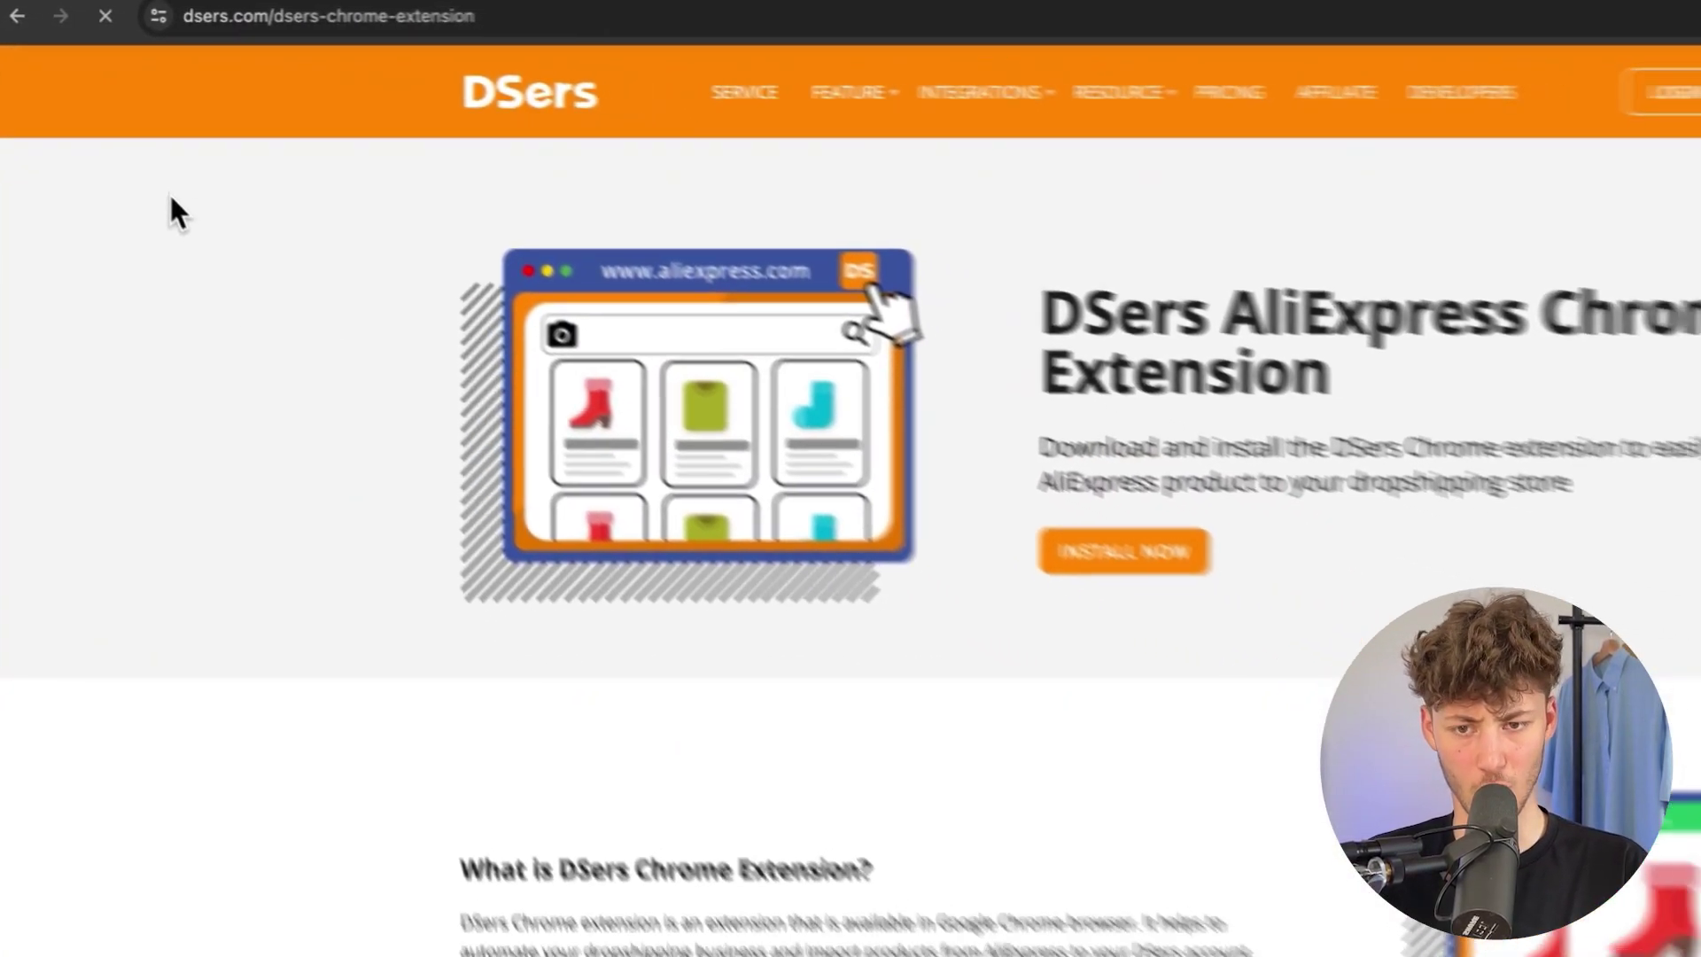
- Install the DSers - AliExpress.com Product Importer extension from the Chrome Web Store and pin it to the browser
click(1077, 550)
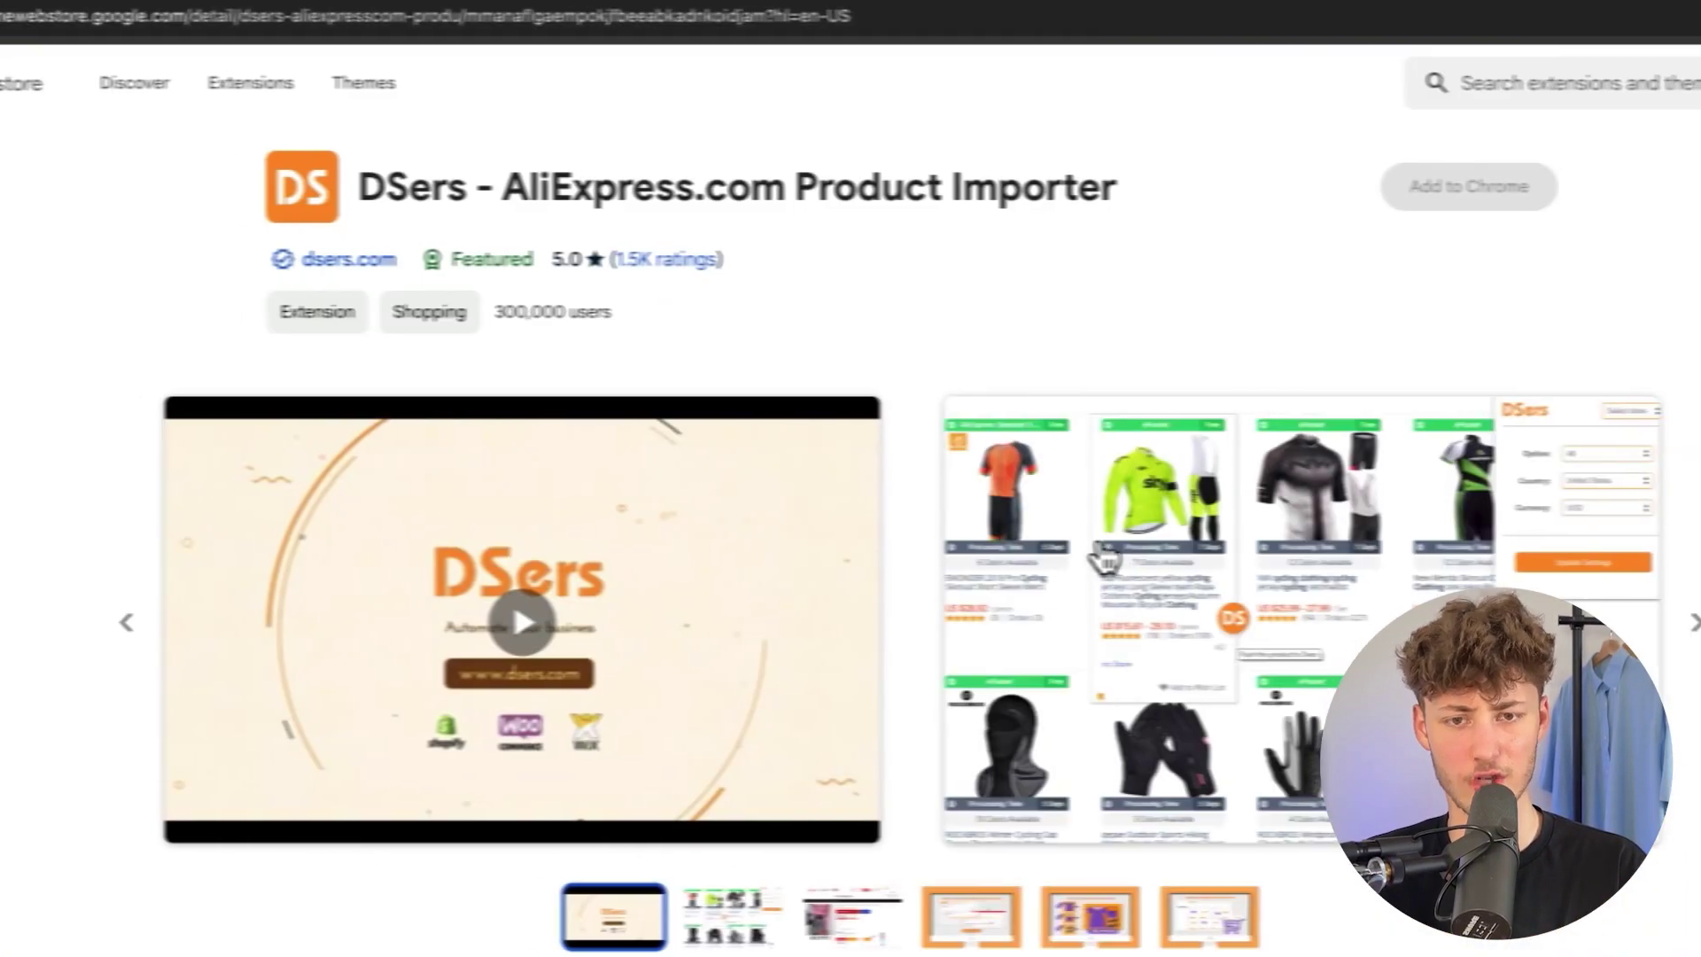
click(1384, 205)
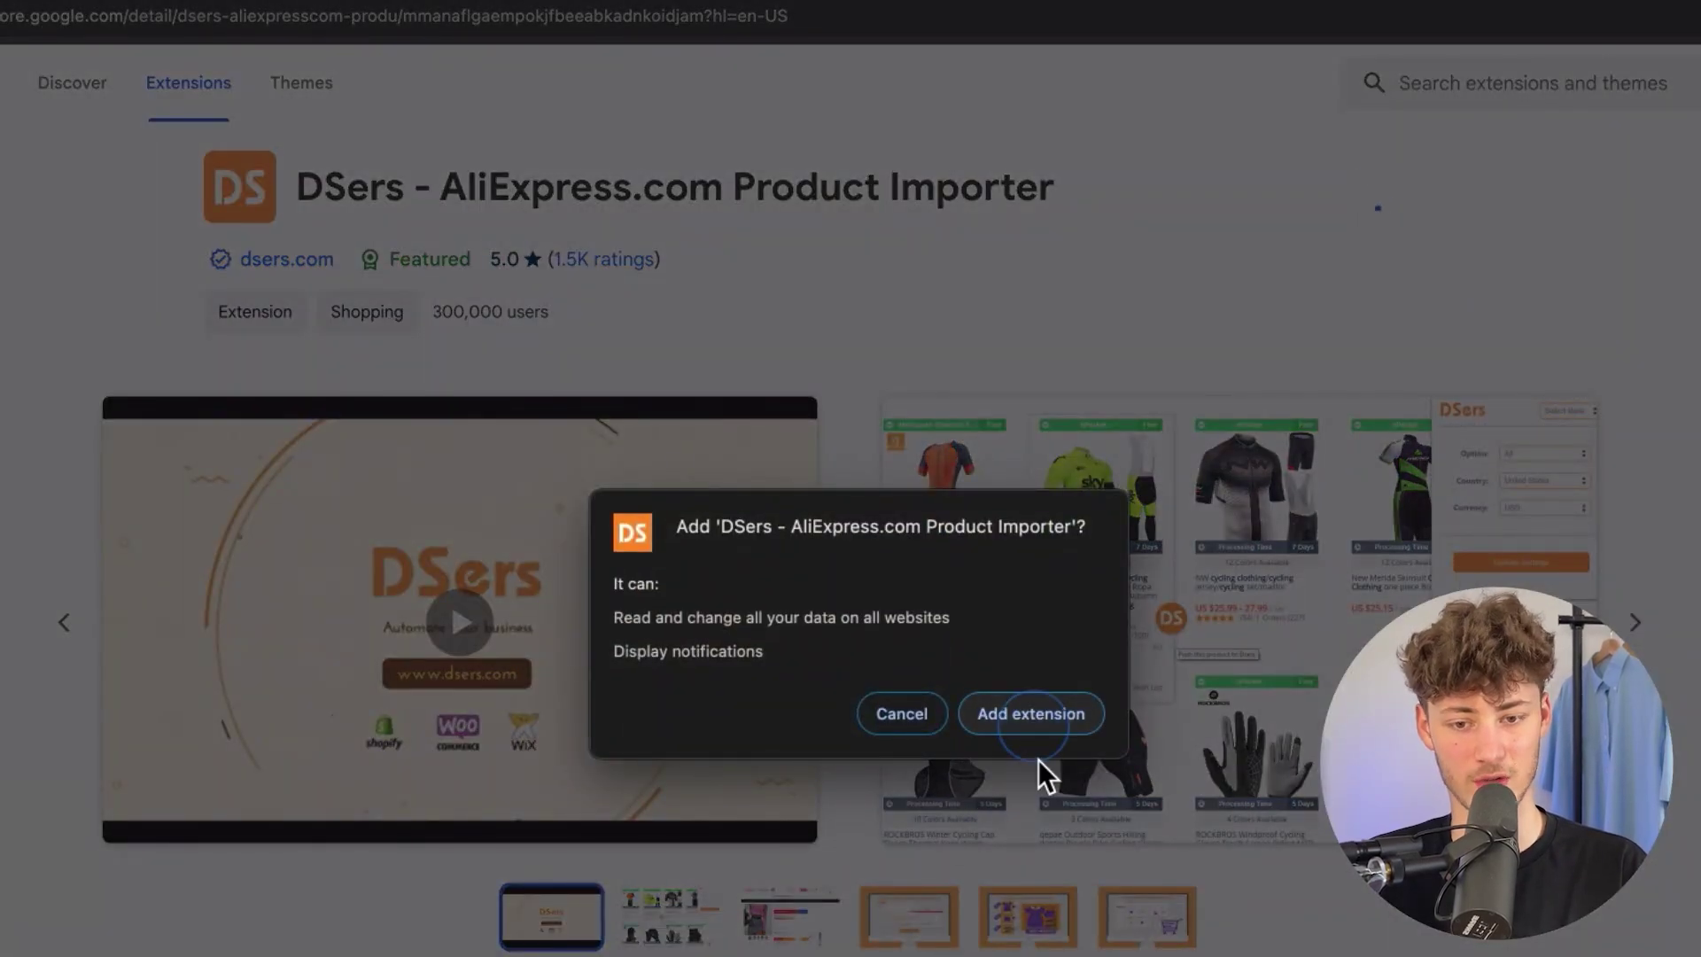
click(1052, 725)
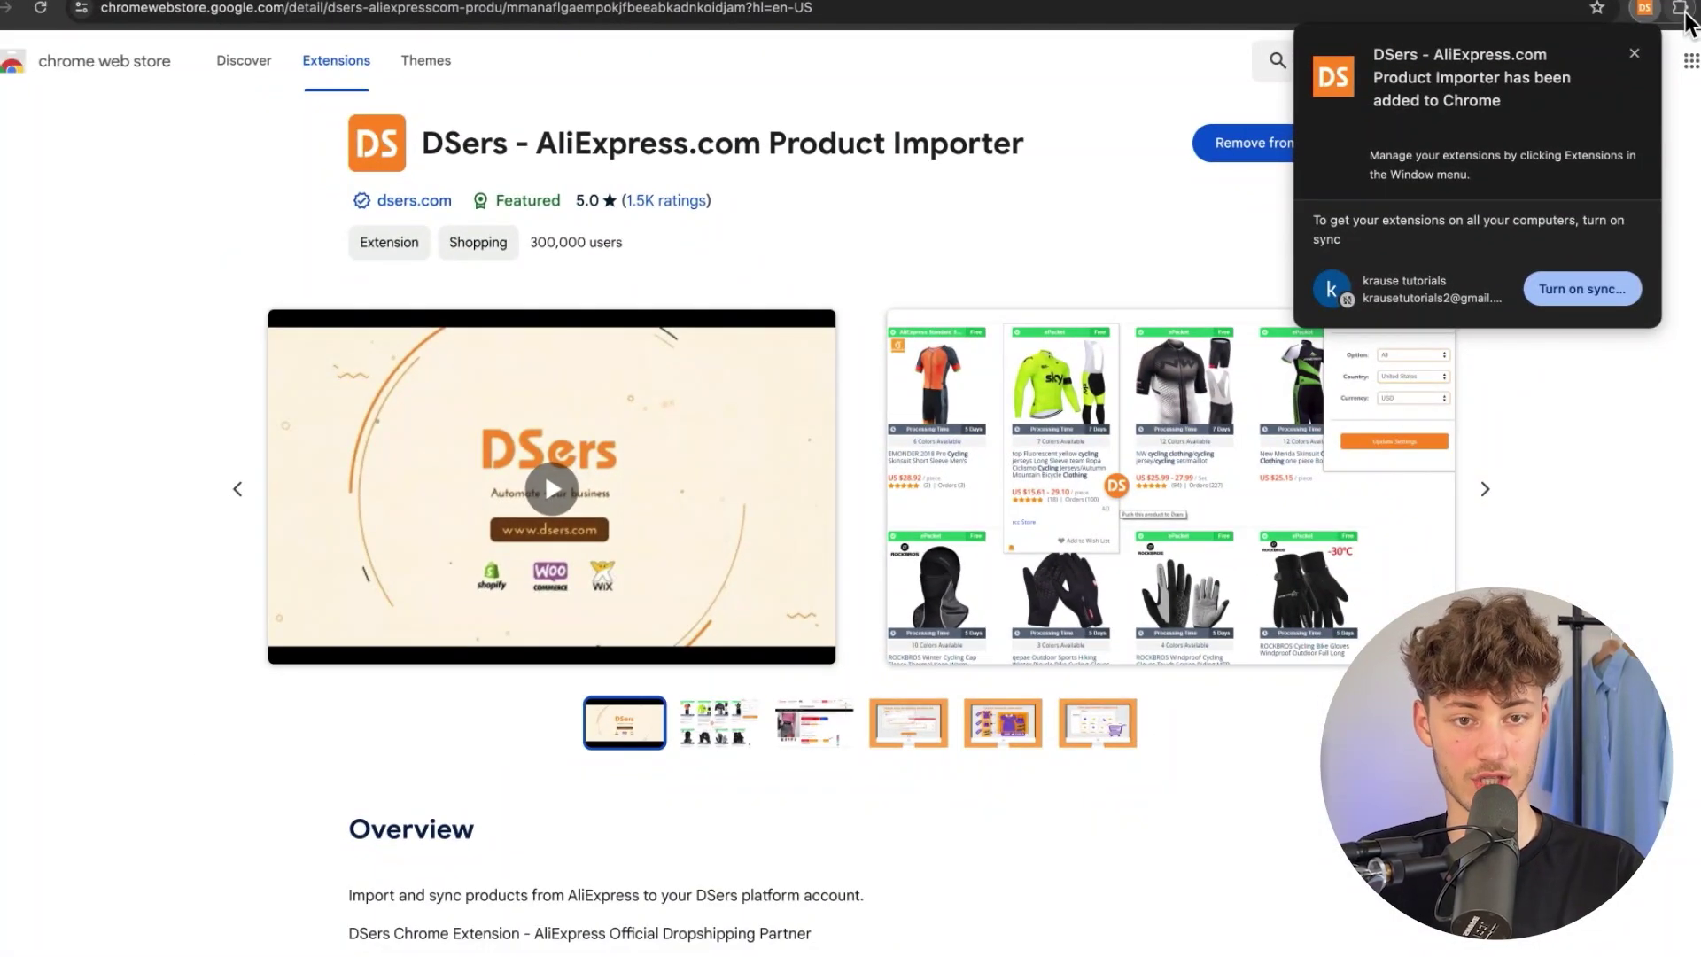
click(1681, 11)
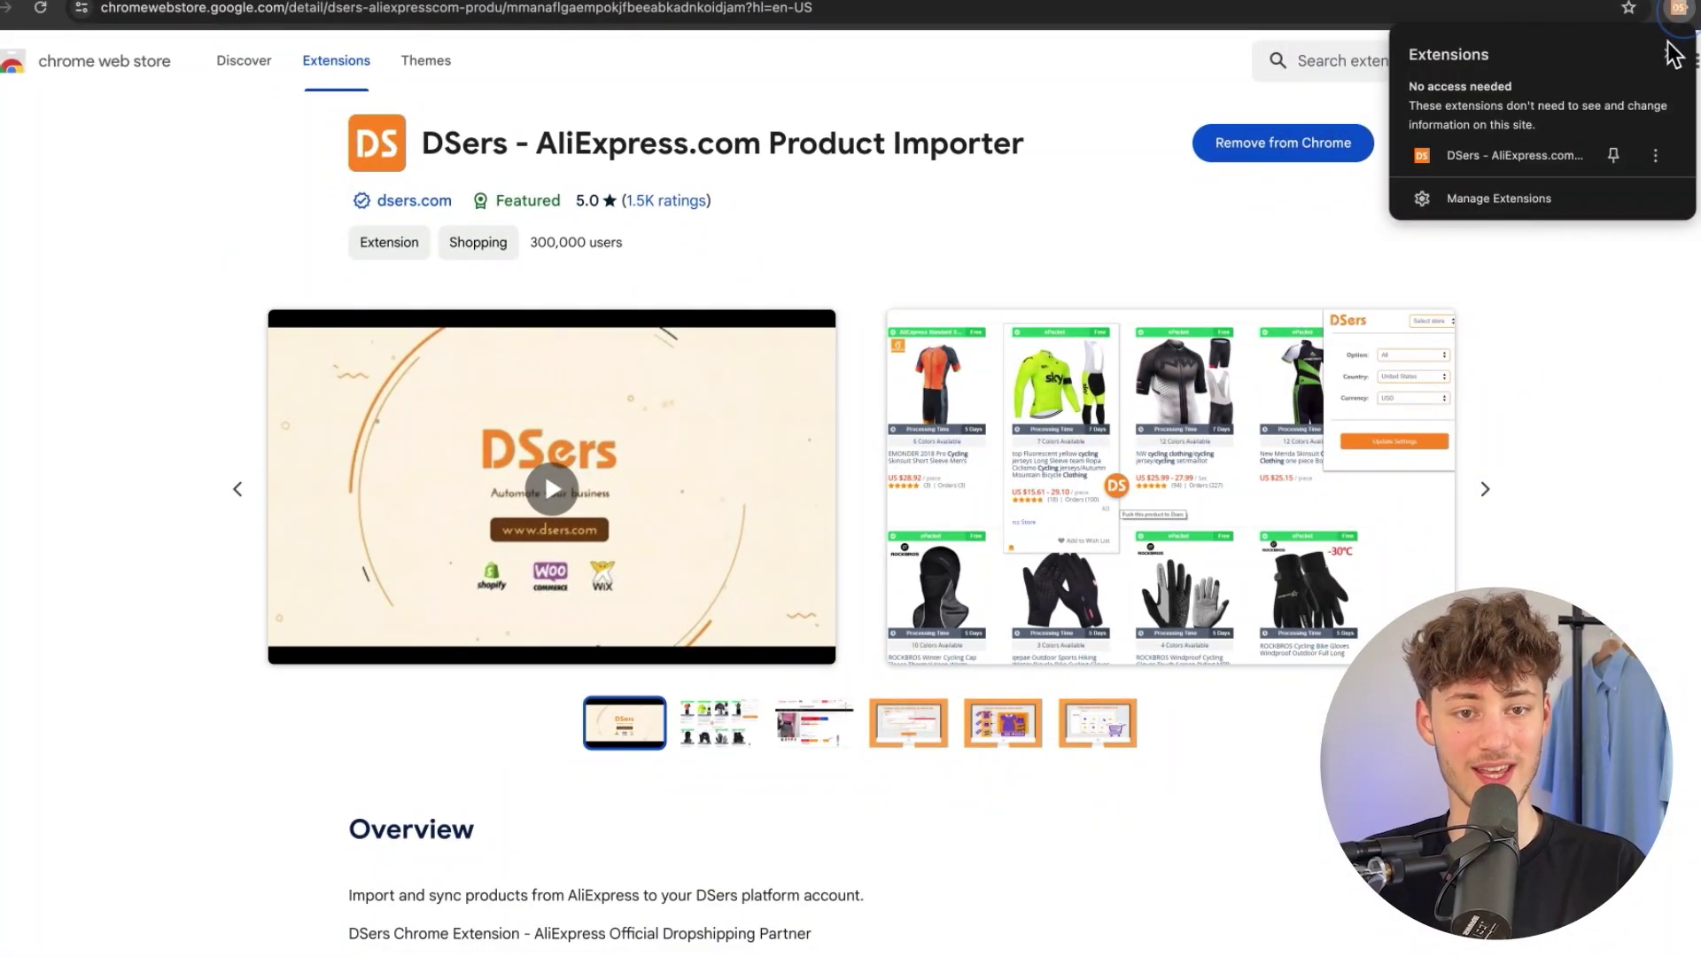
click(900, 258)
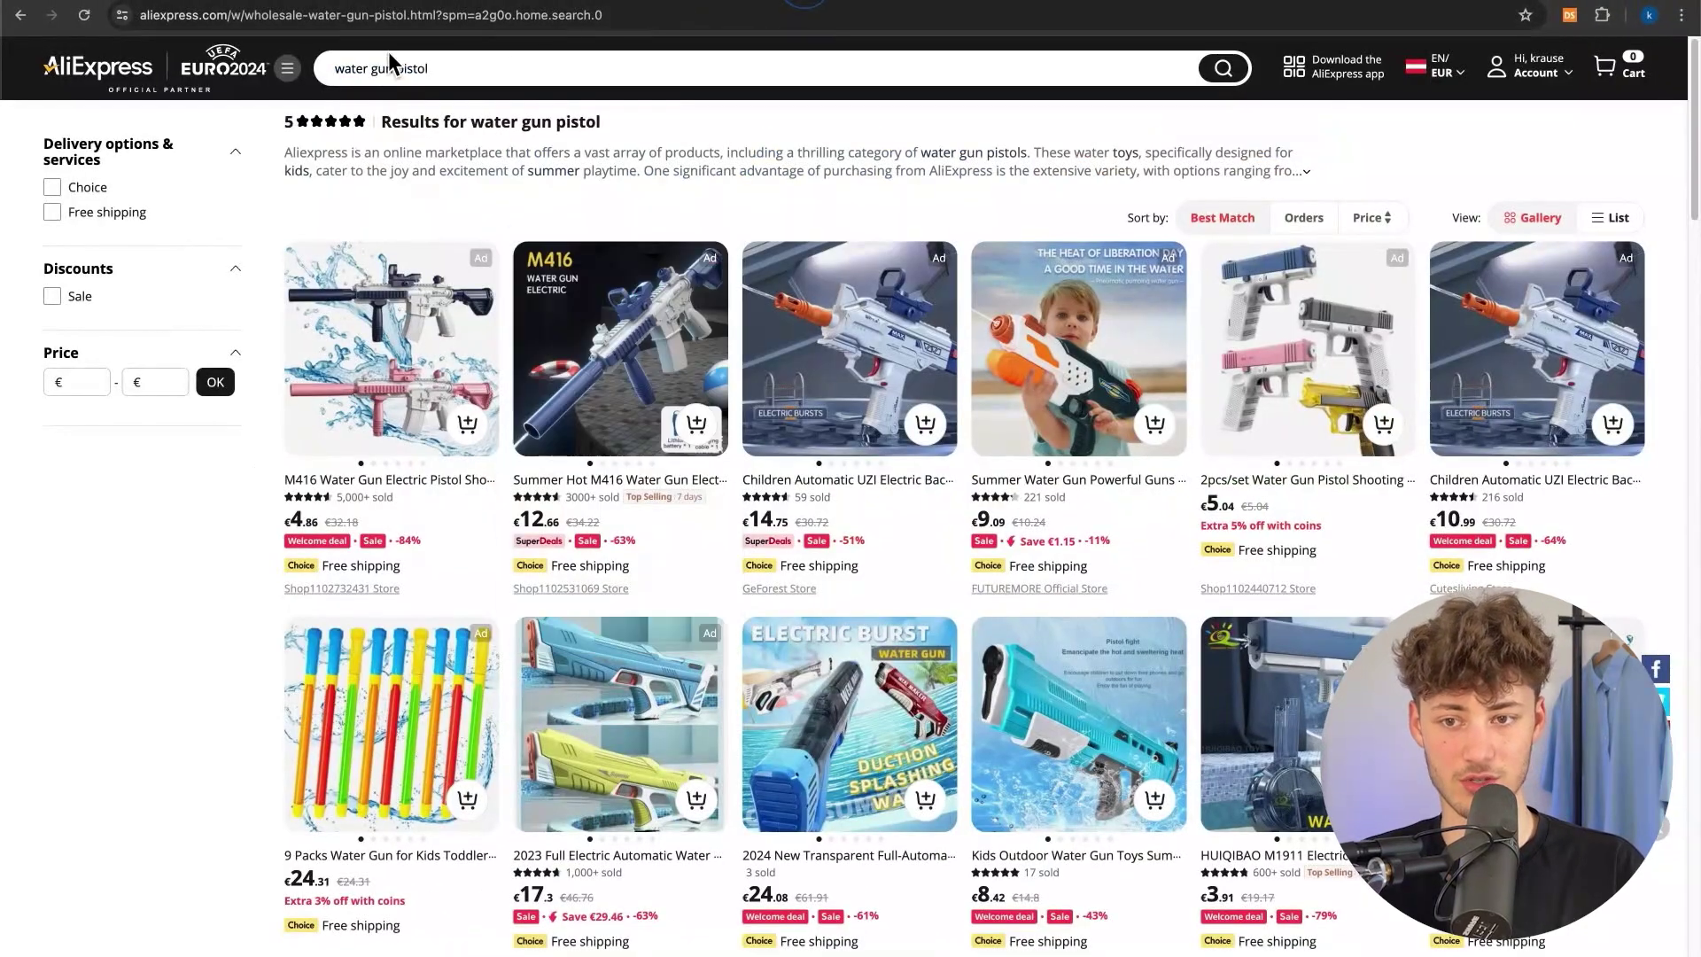
- Open the DSers extension on AliExpress and log in with the existing DSers account
click(1569, 18)
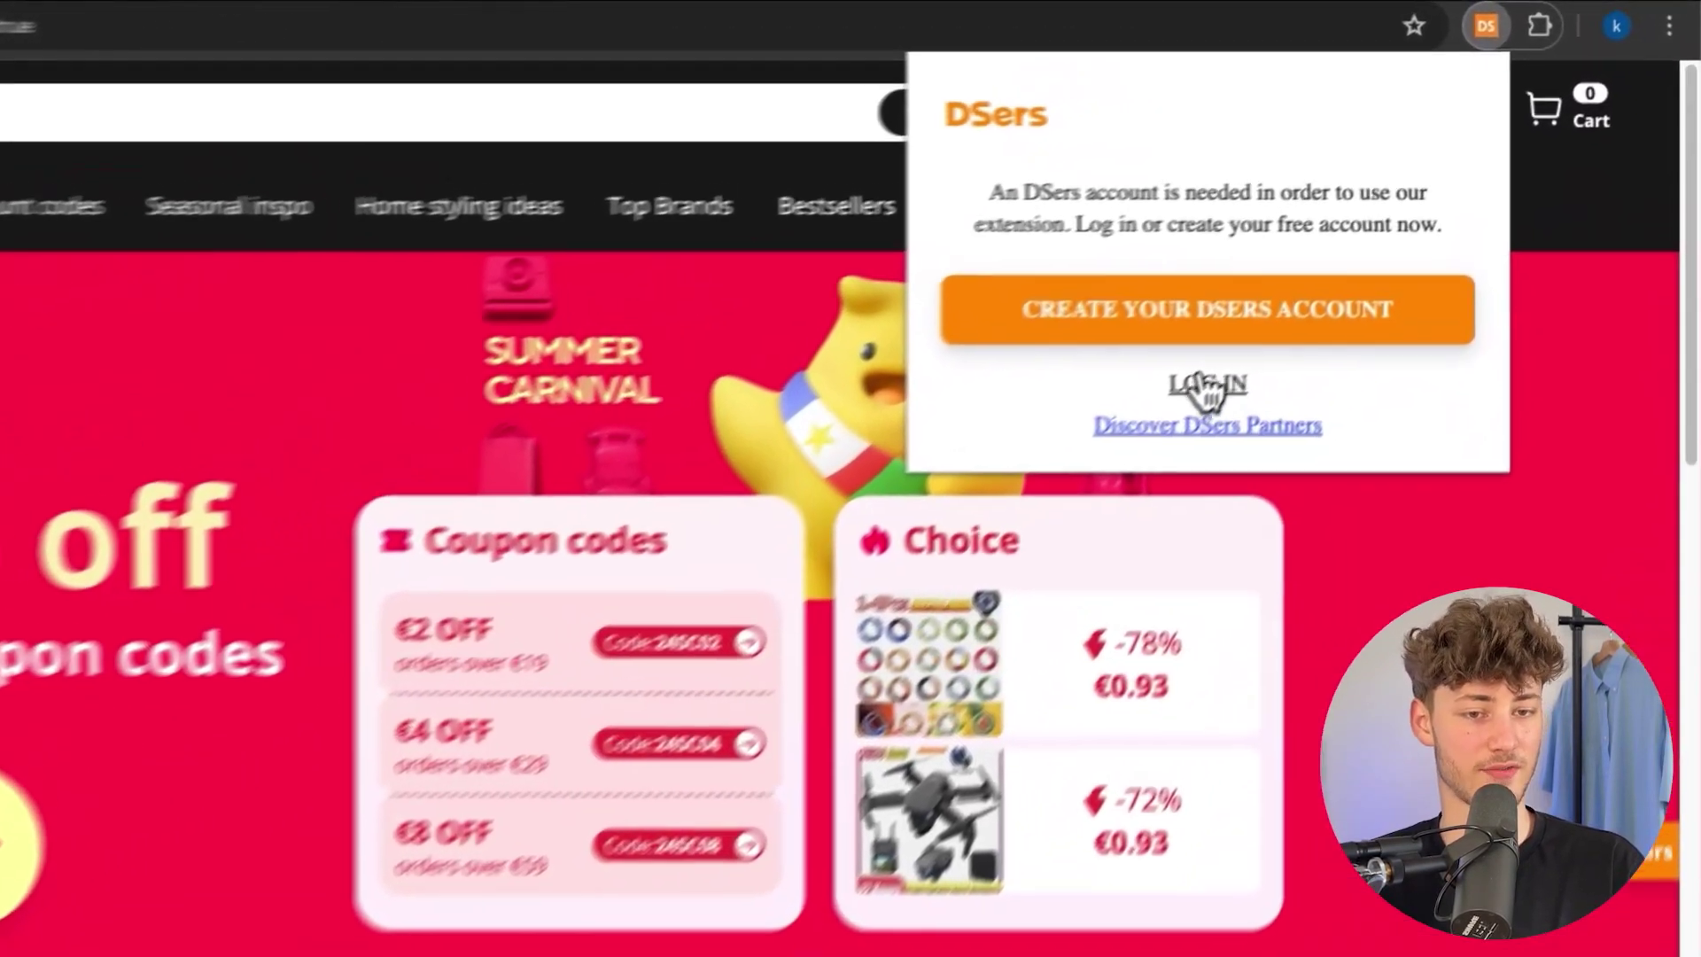
click(1399, 233)
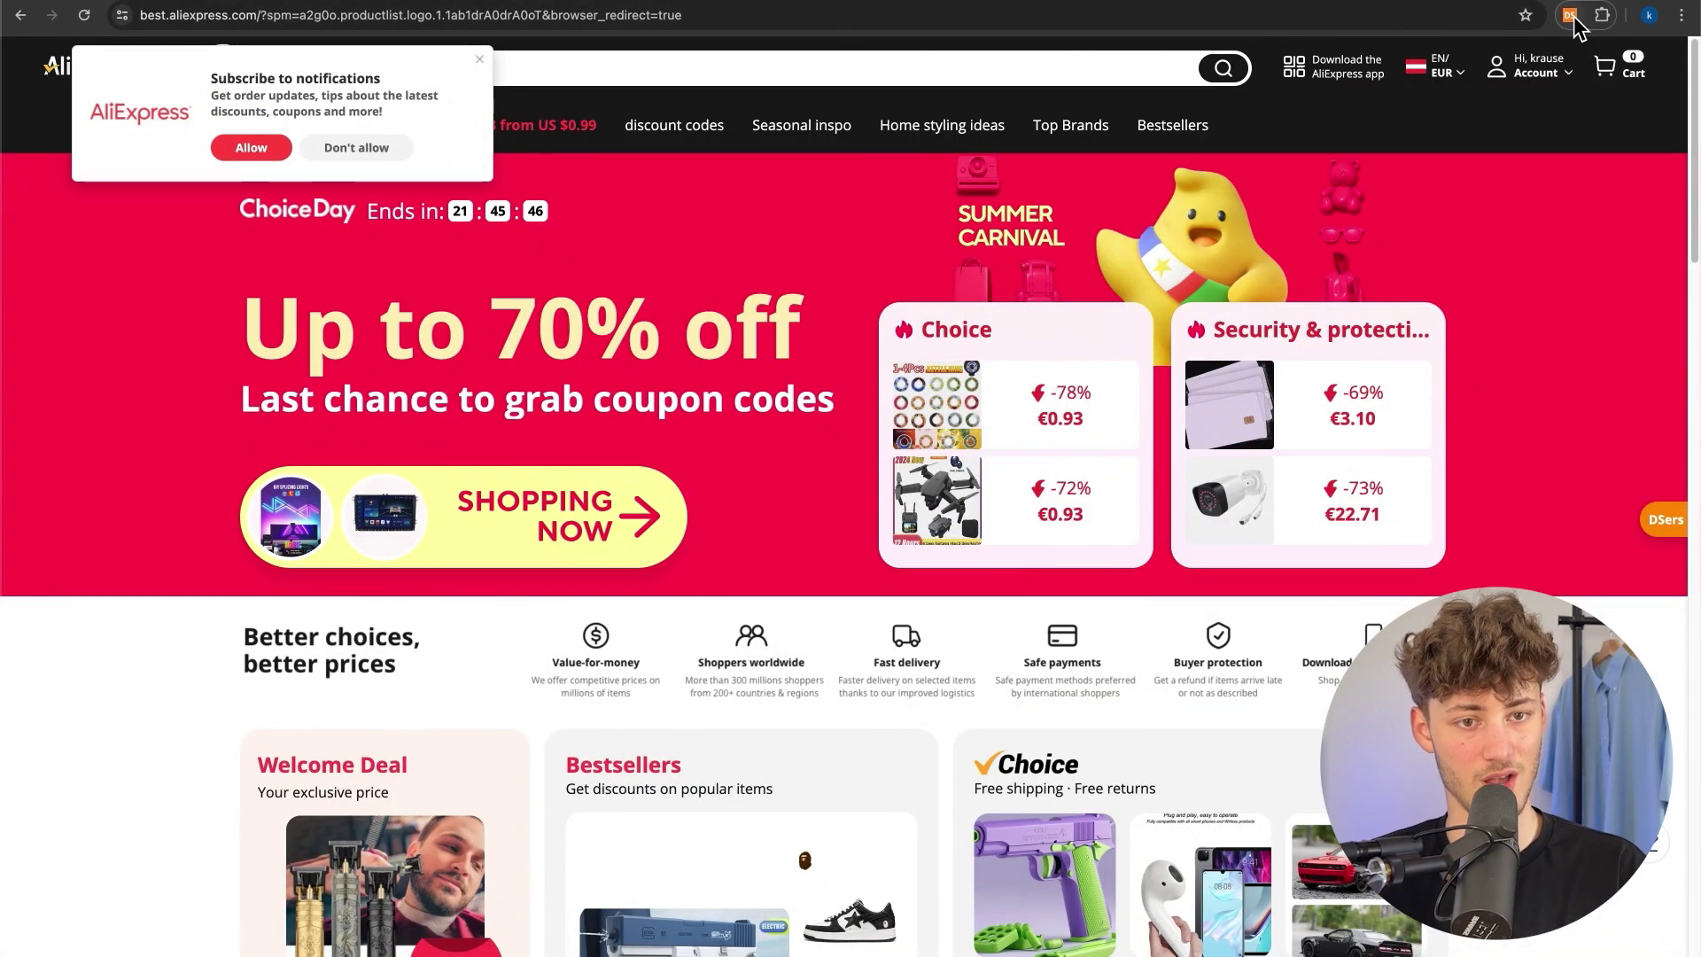
- Configure the DSers extension with shipping All and currency USD, and update its settings
click(1570, 15)
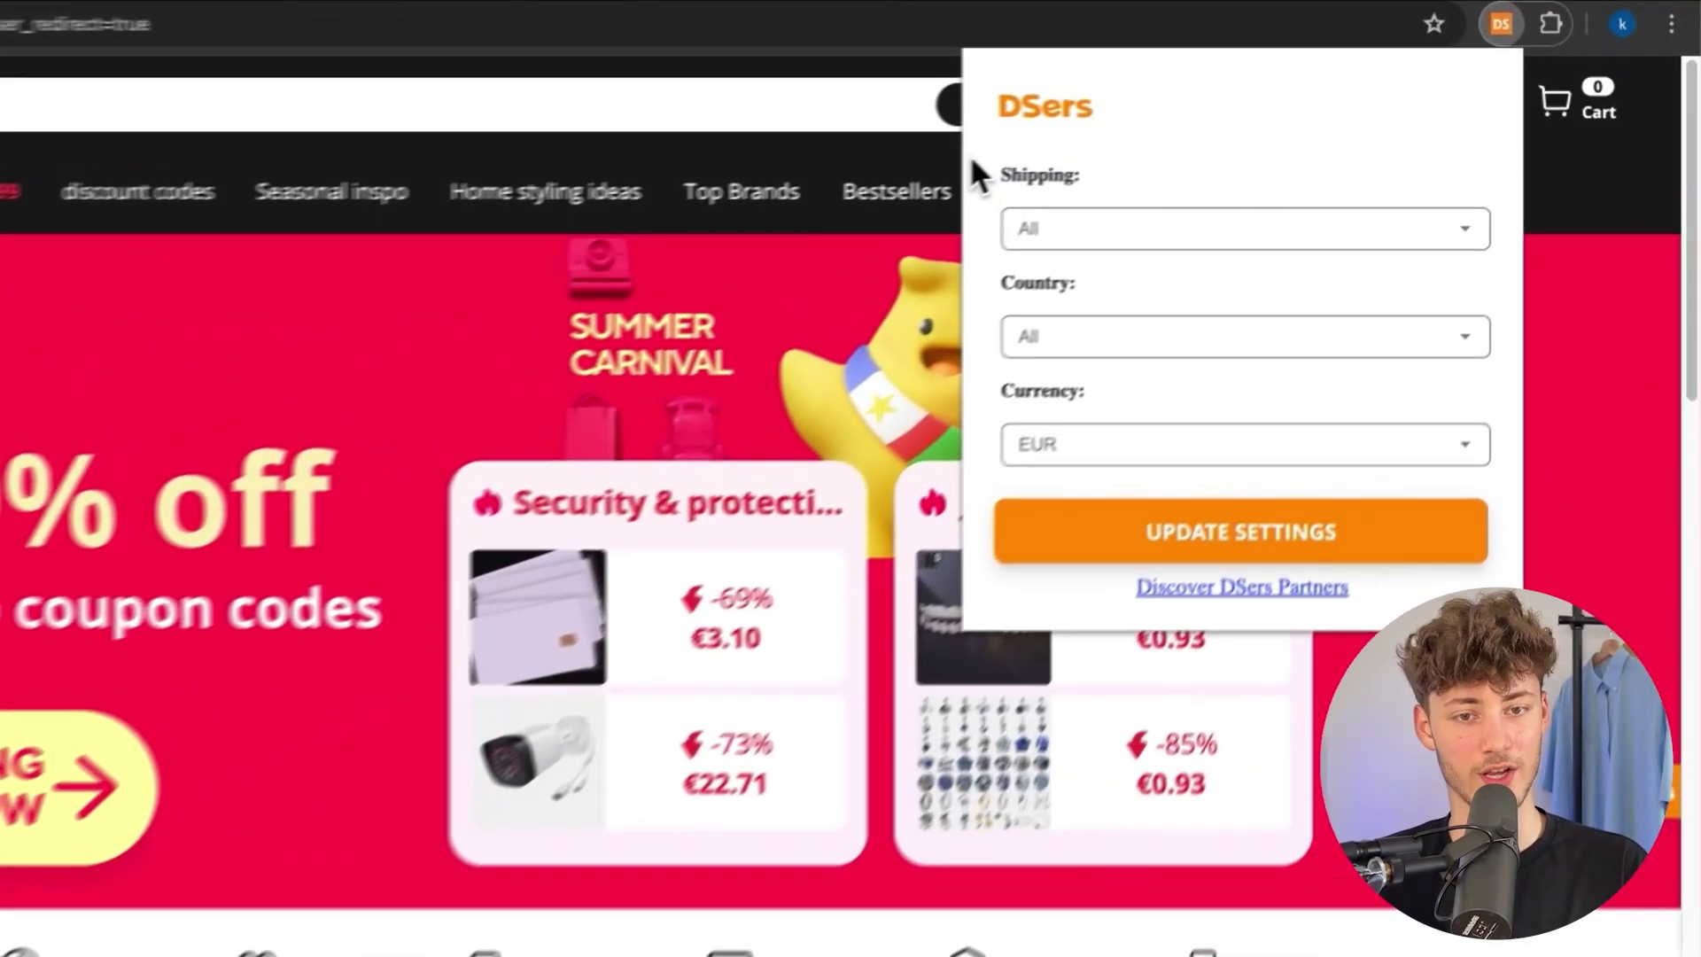
click(1269, 112)
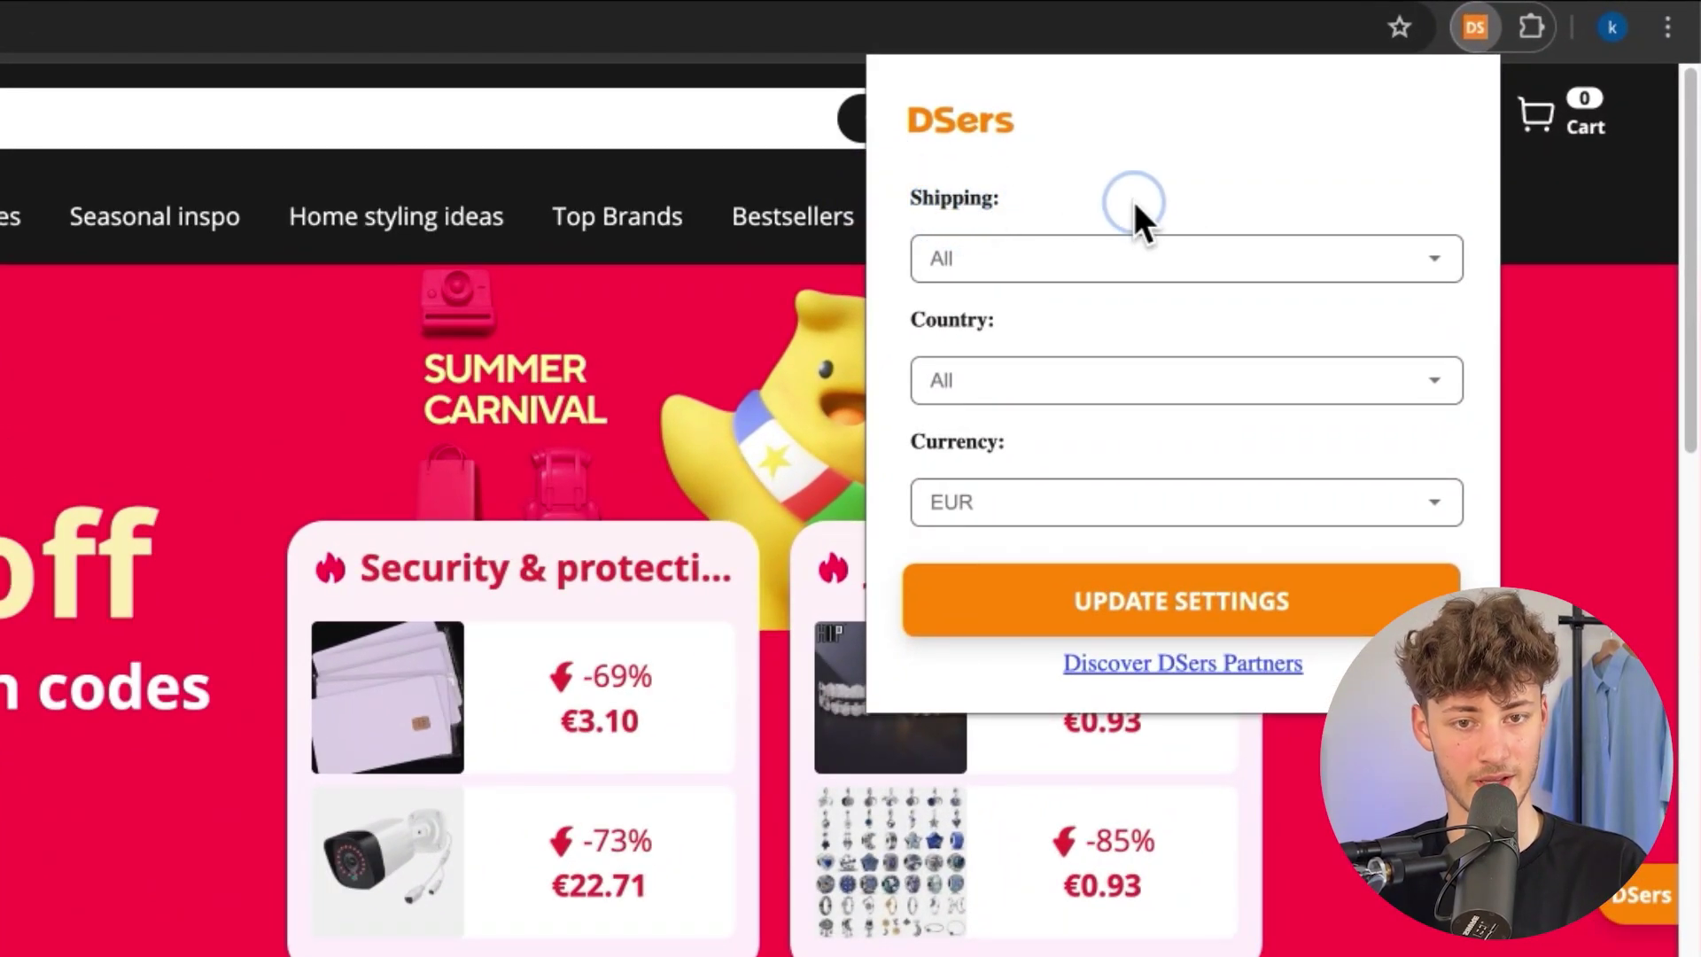
click(926, 258)
click(1010, 301)
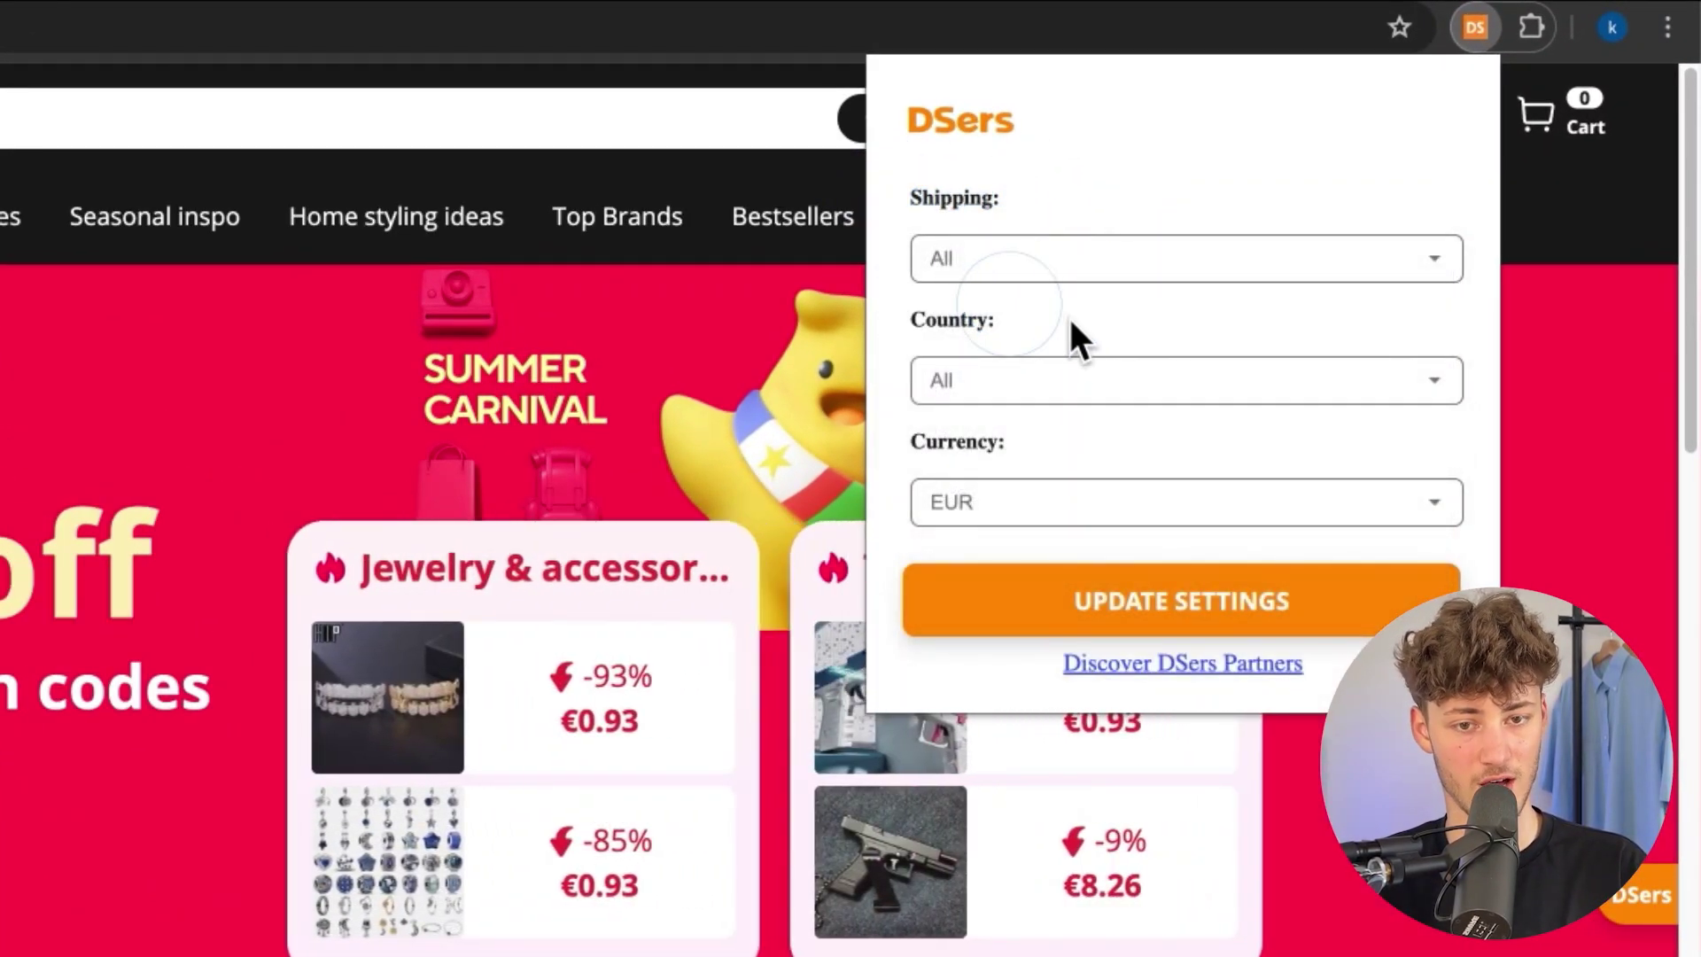
drag(896, 453, 1095, 448)
click(1095, 448)
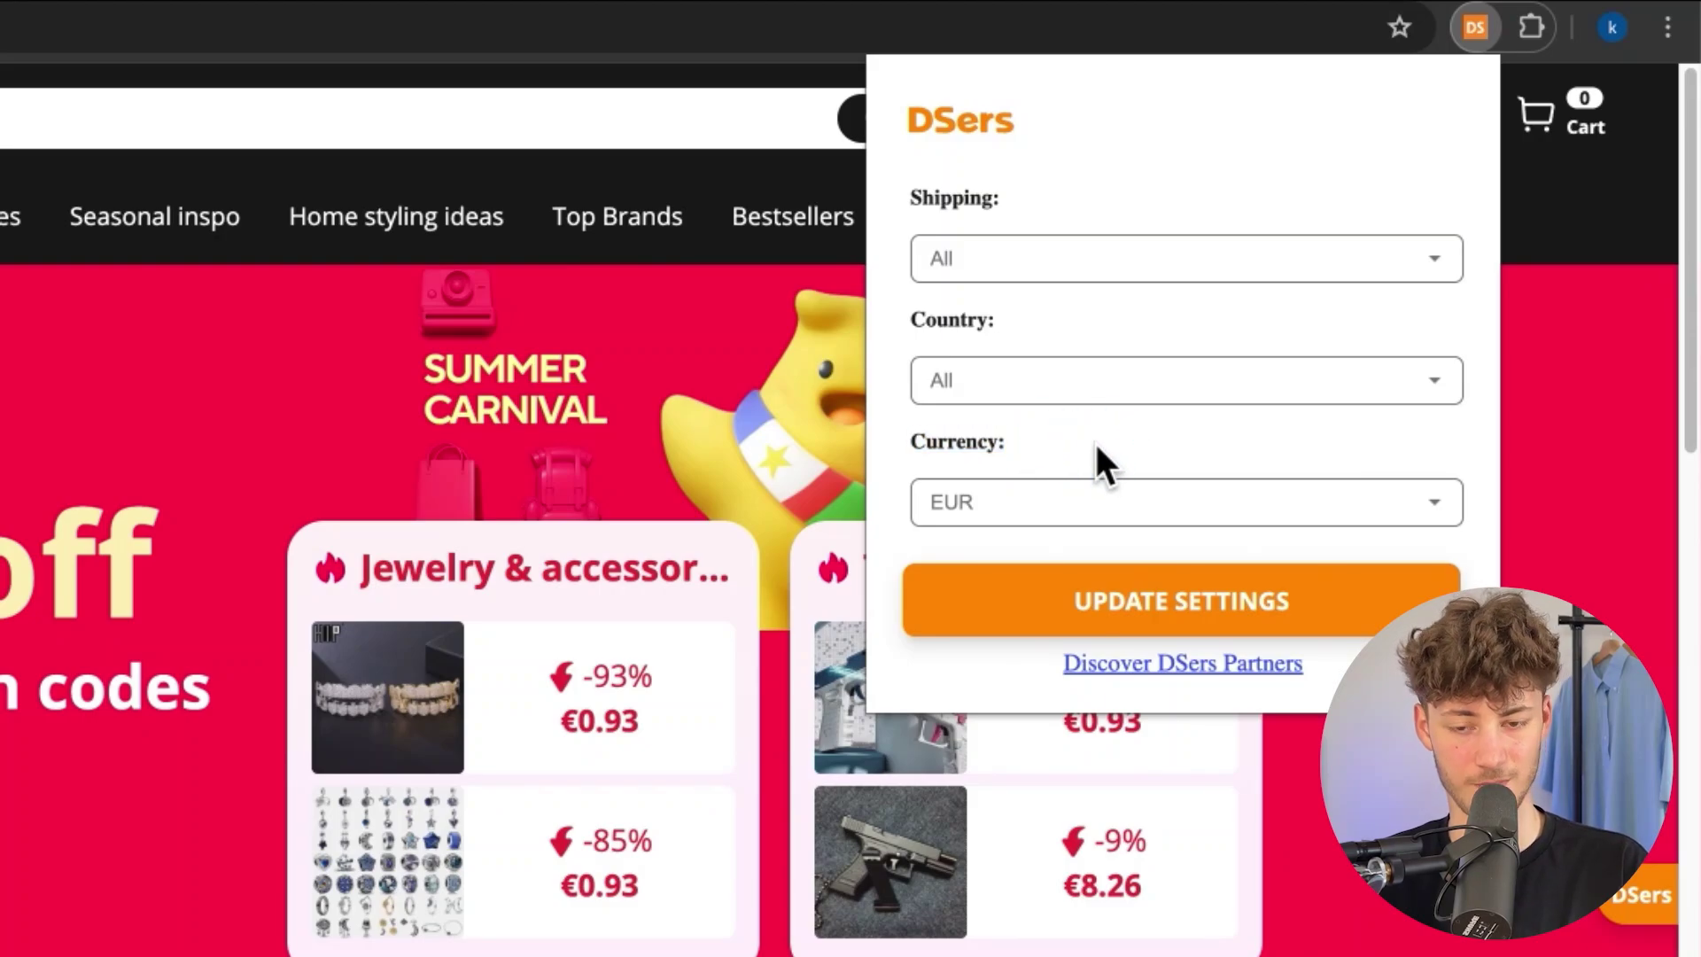
click(1046, 502)
click(1006, 576)
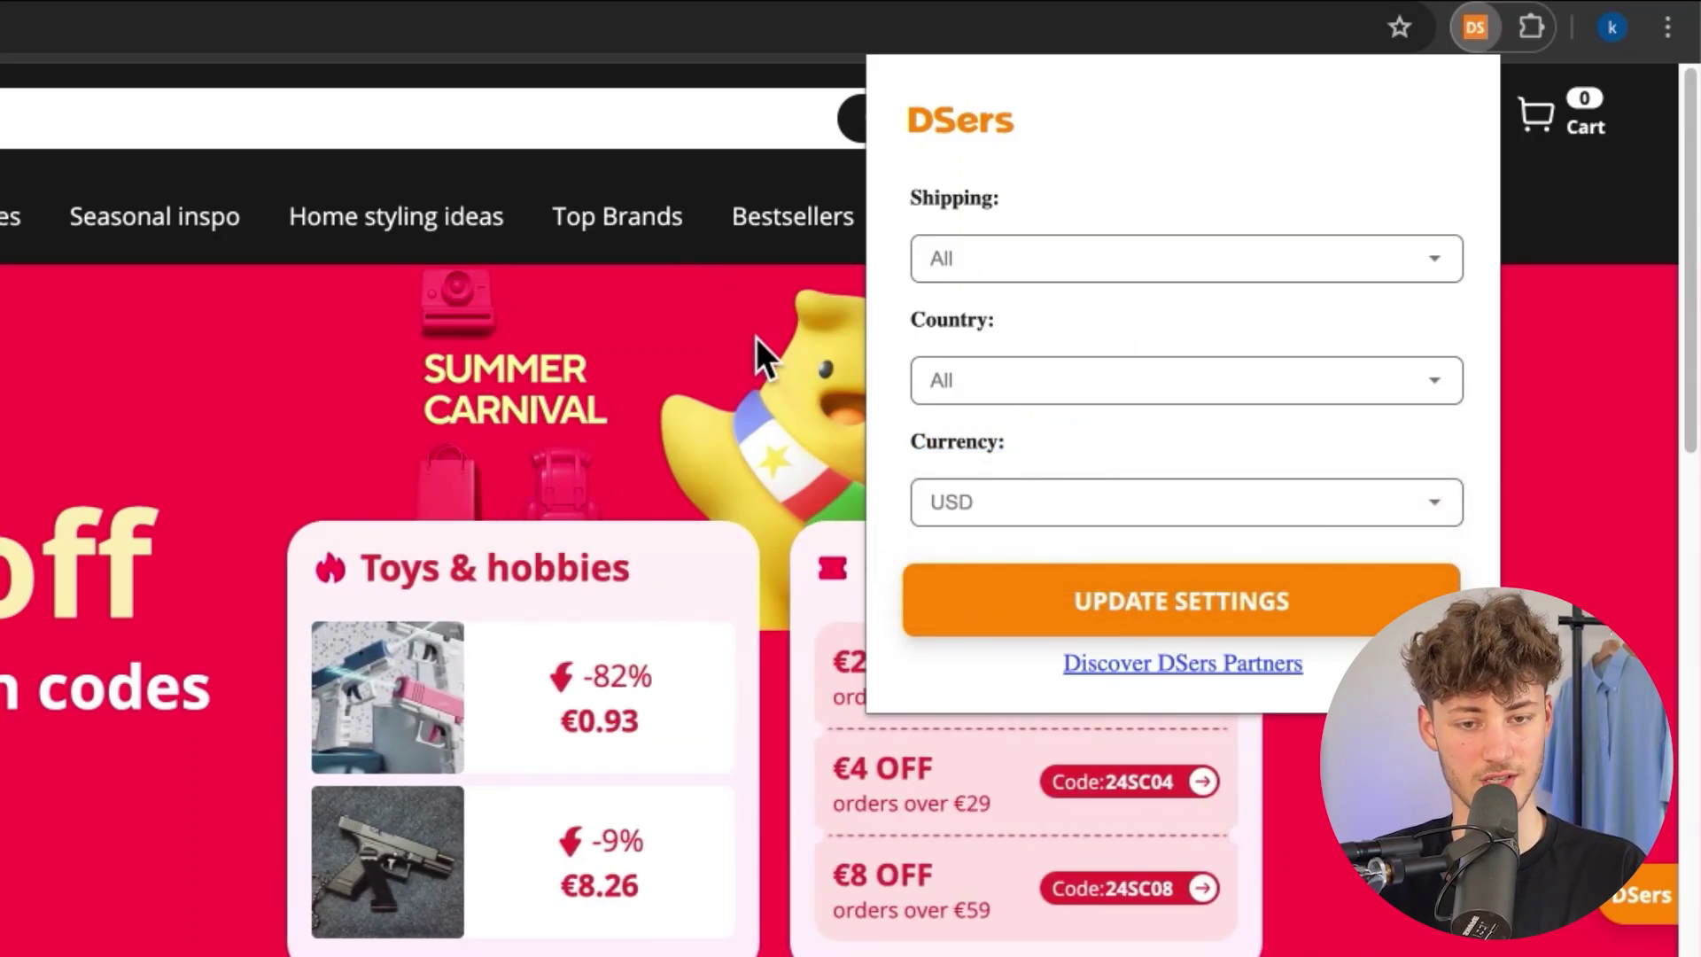
click(1204, 603)
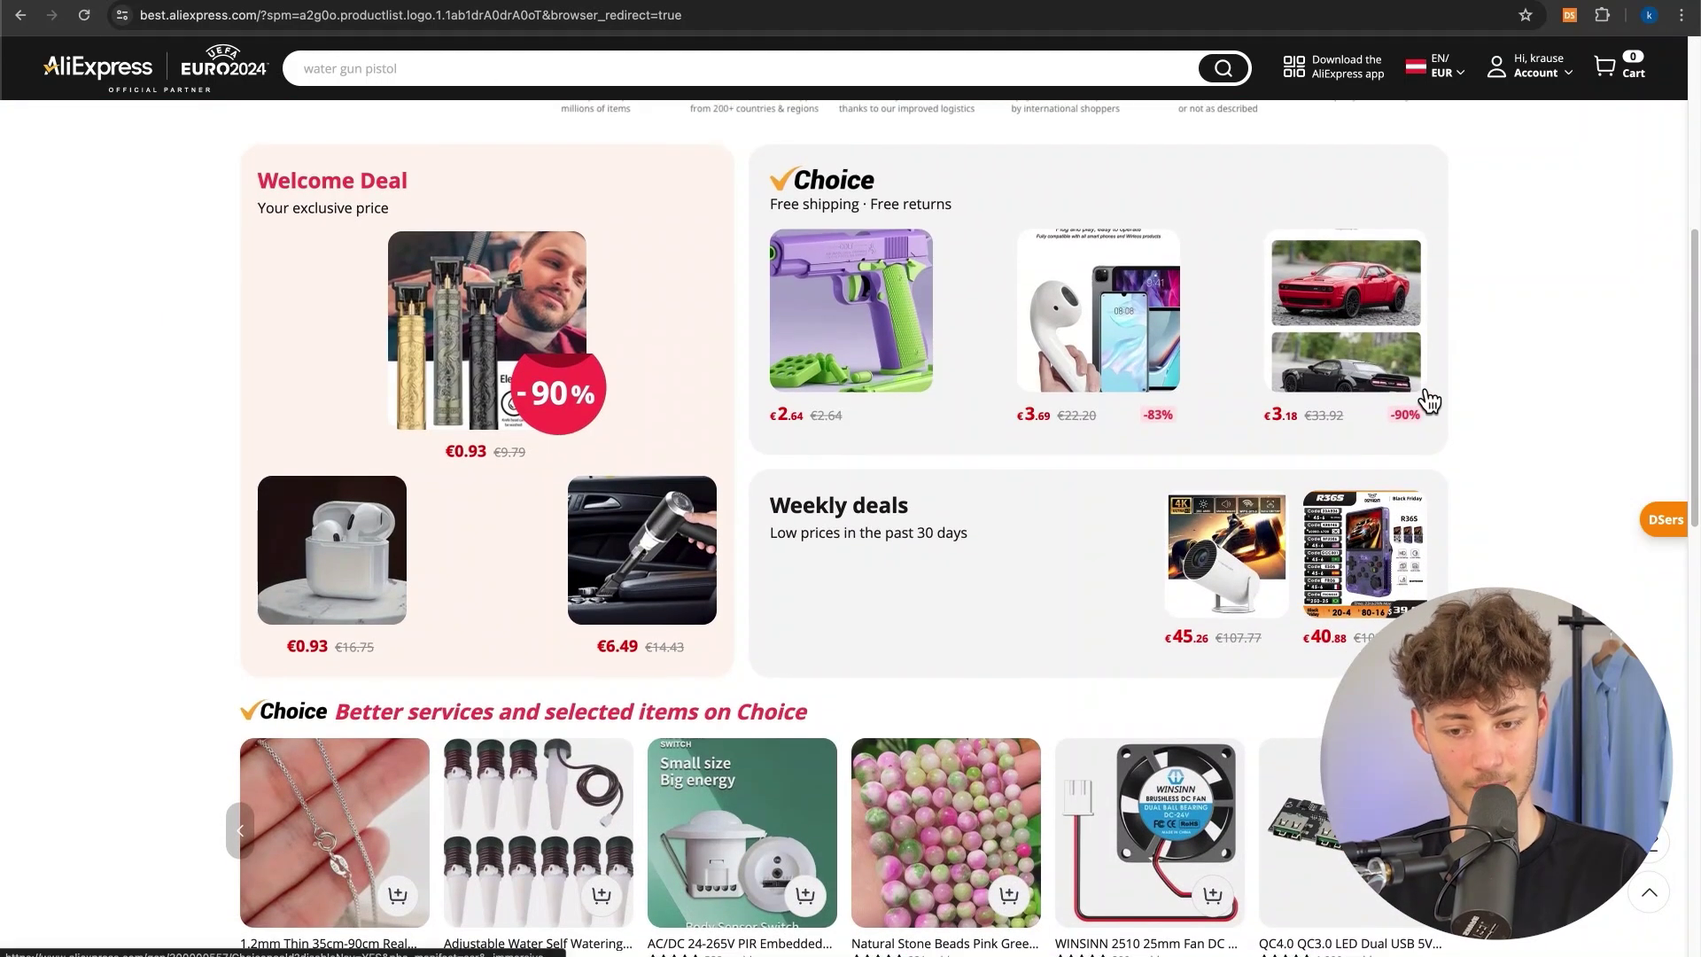
scroll(1429, 409, up, 7)
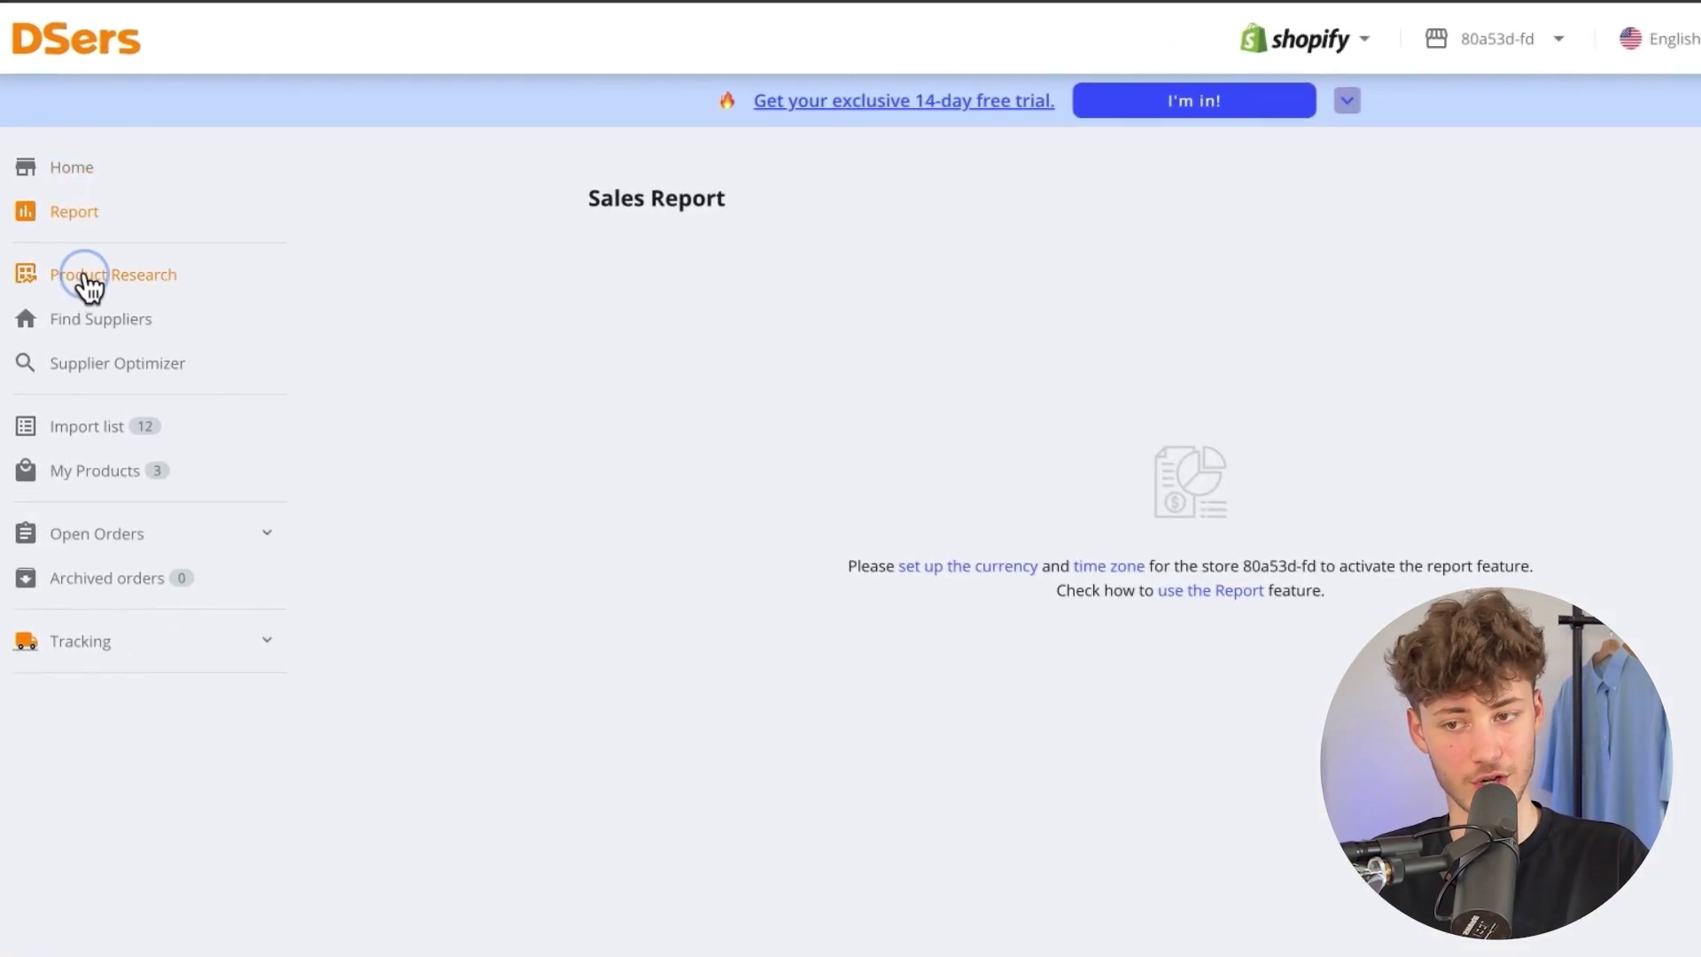
- Open DSers Product Research and browse the Featured TikTok Ads, examining the advertised products and their likes, comments and shares
click(84, 275)
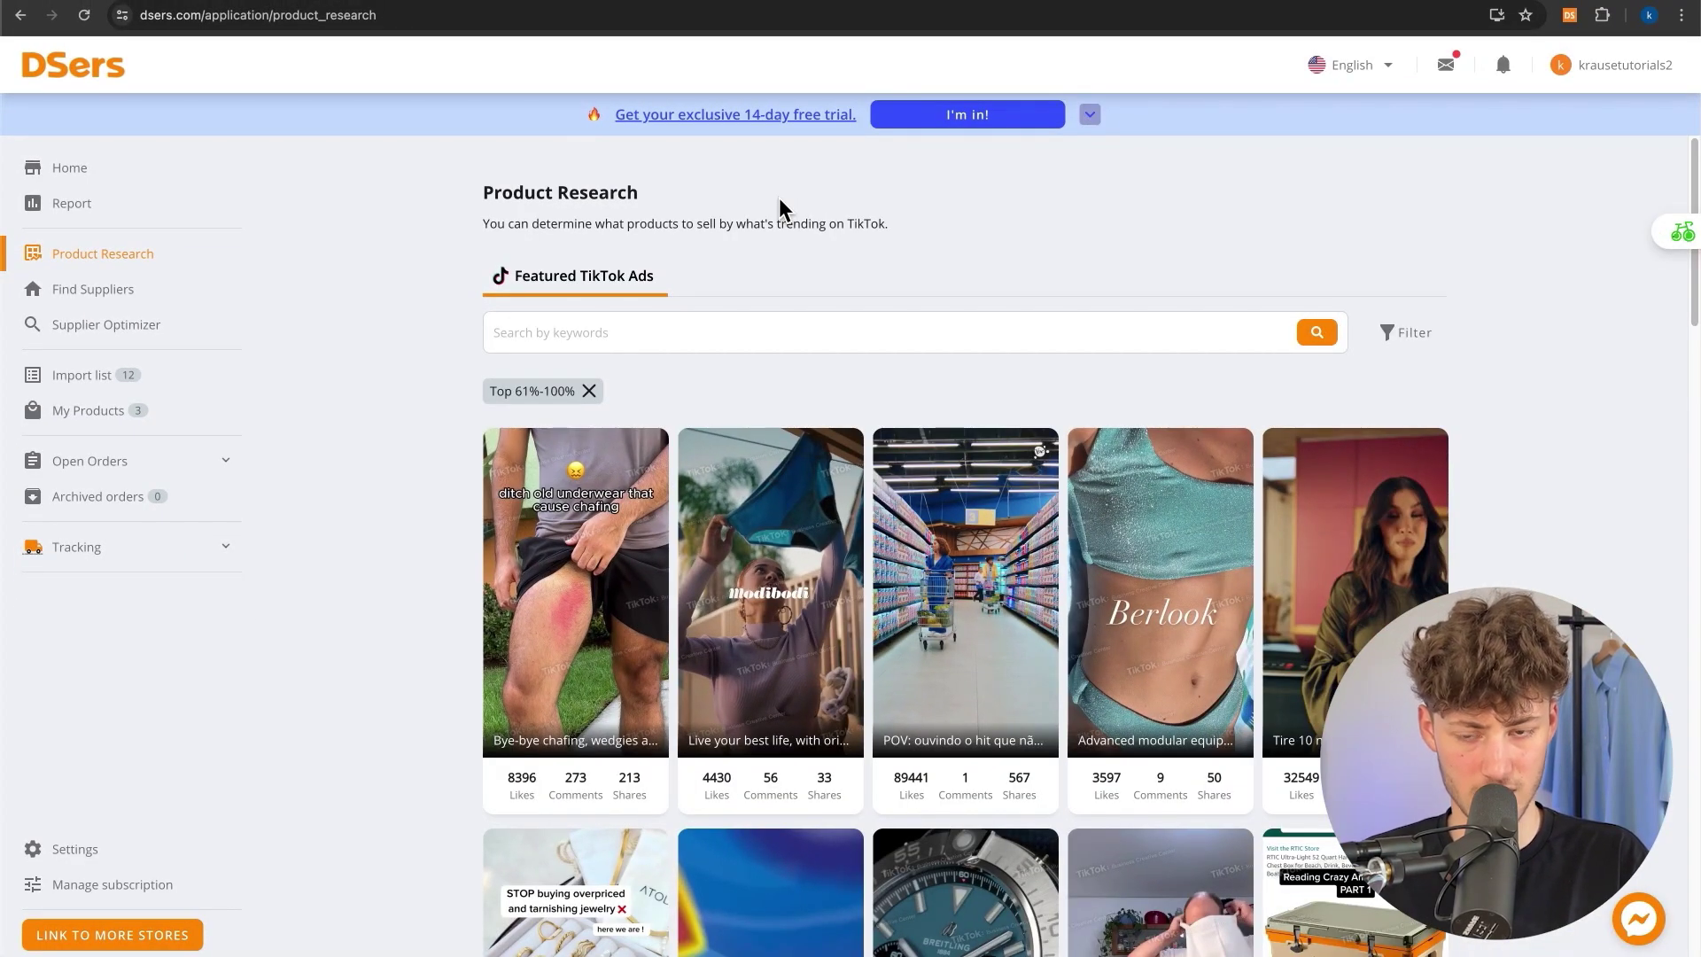
scroll(778, 216, down, 10)
scroll(809, 273, up, 9)
click(845, 266)
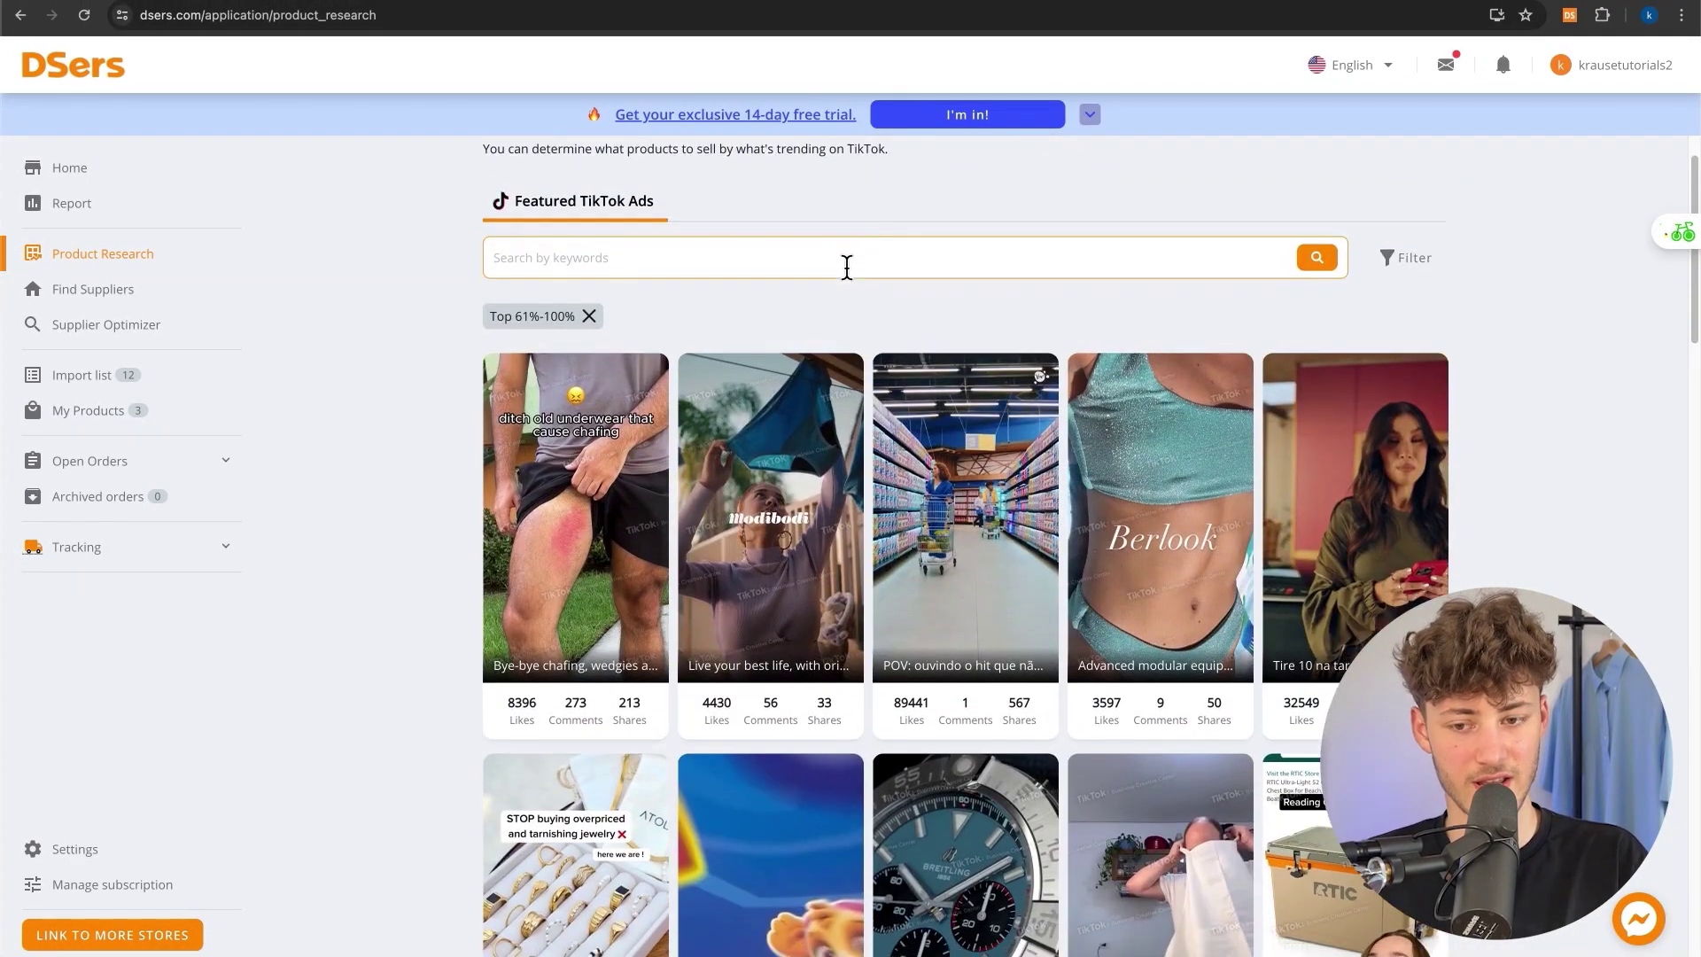
scroll(850, 279, down, 5)
scroll(1012, 303, up, 6)
scroll(1019, 301, down, 15)
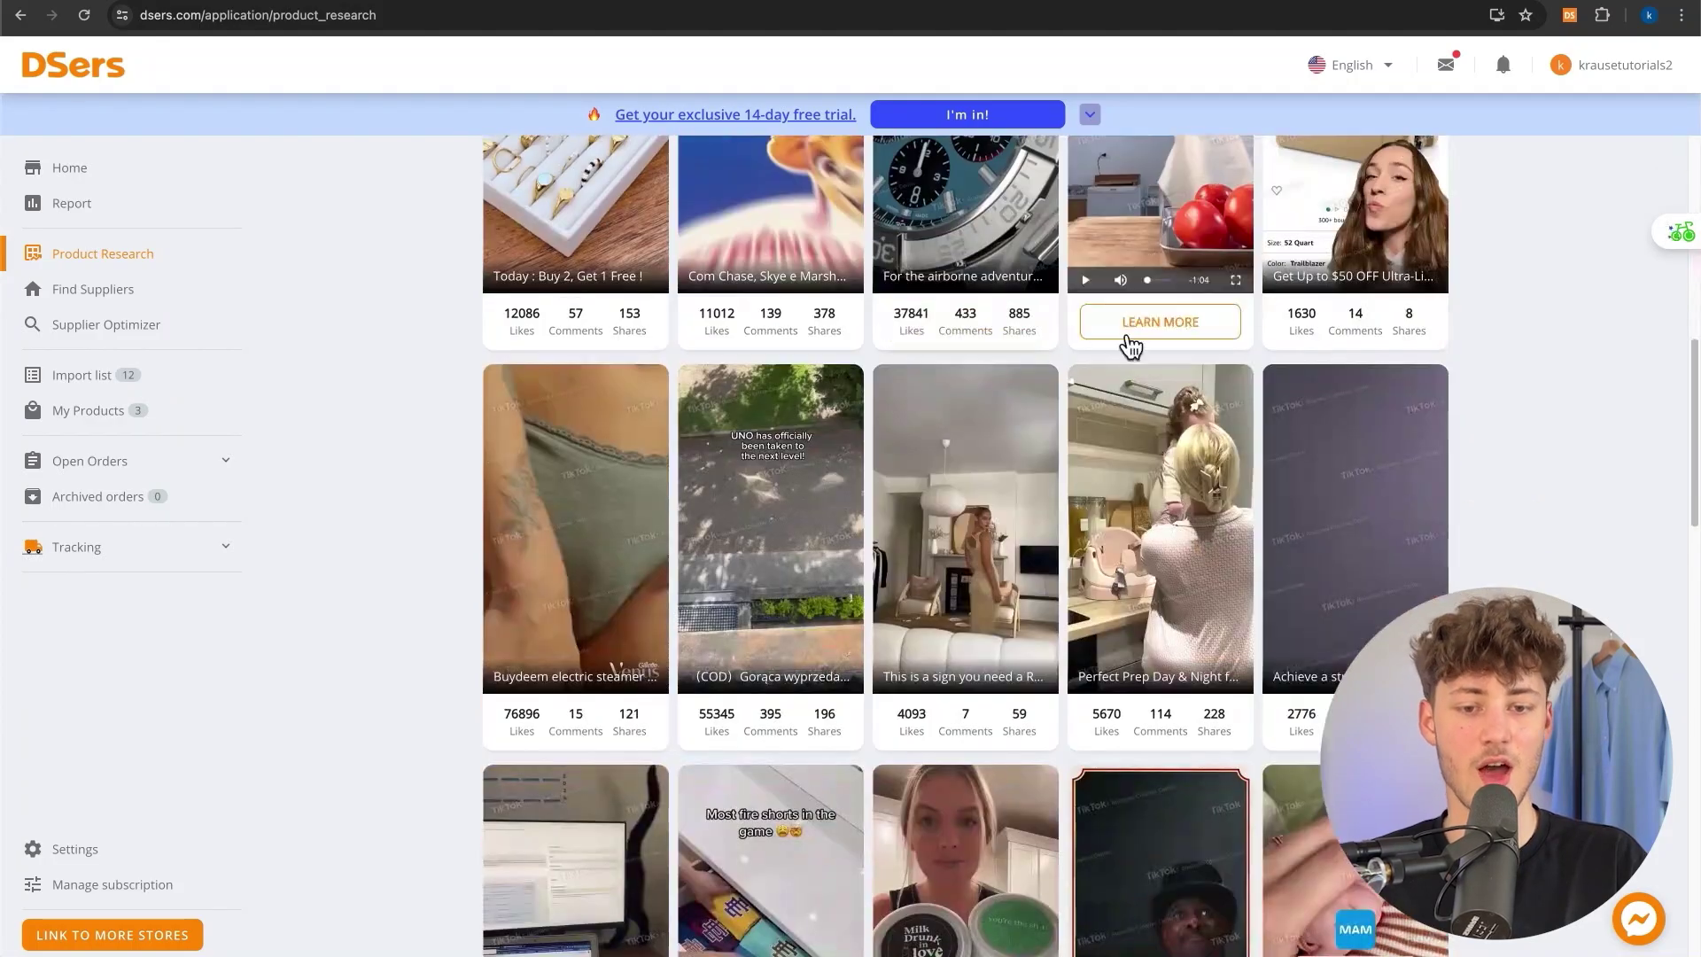
scroll(1573, 492, up, 10)
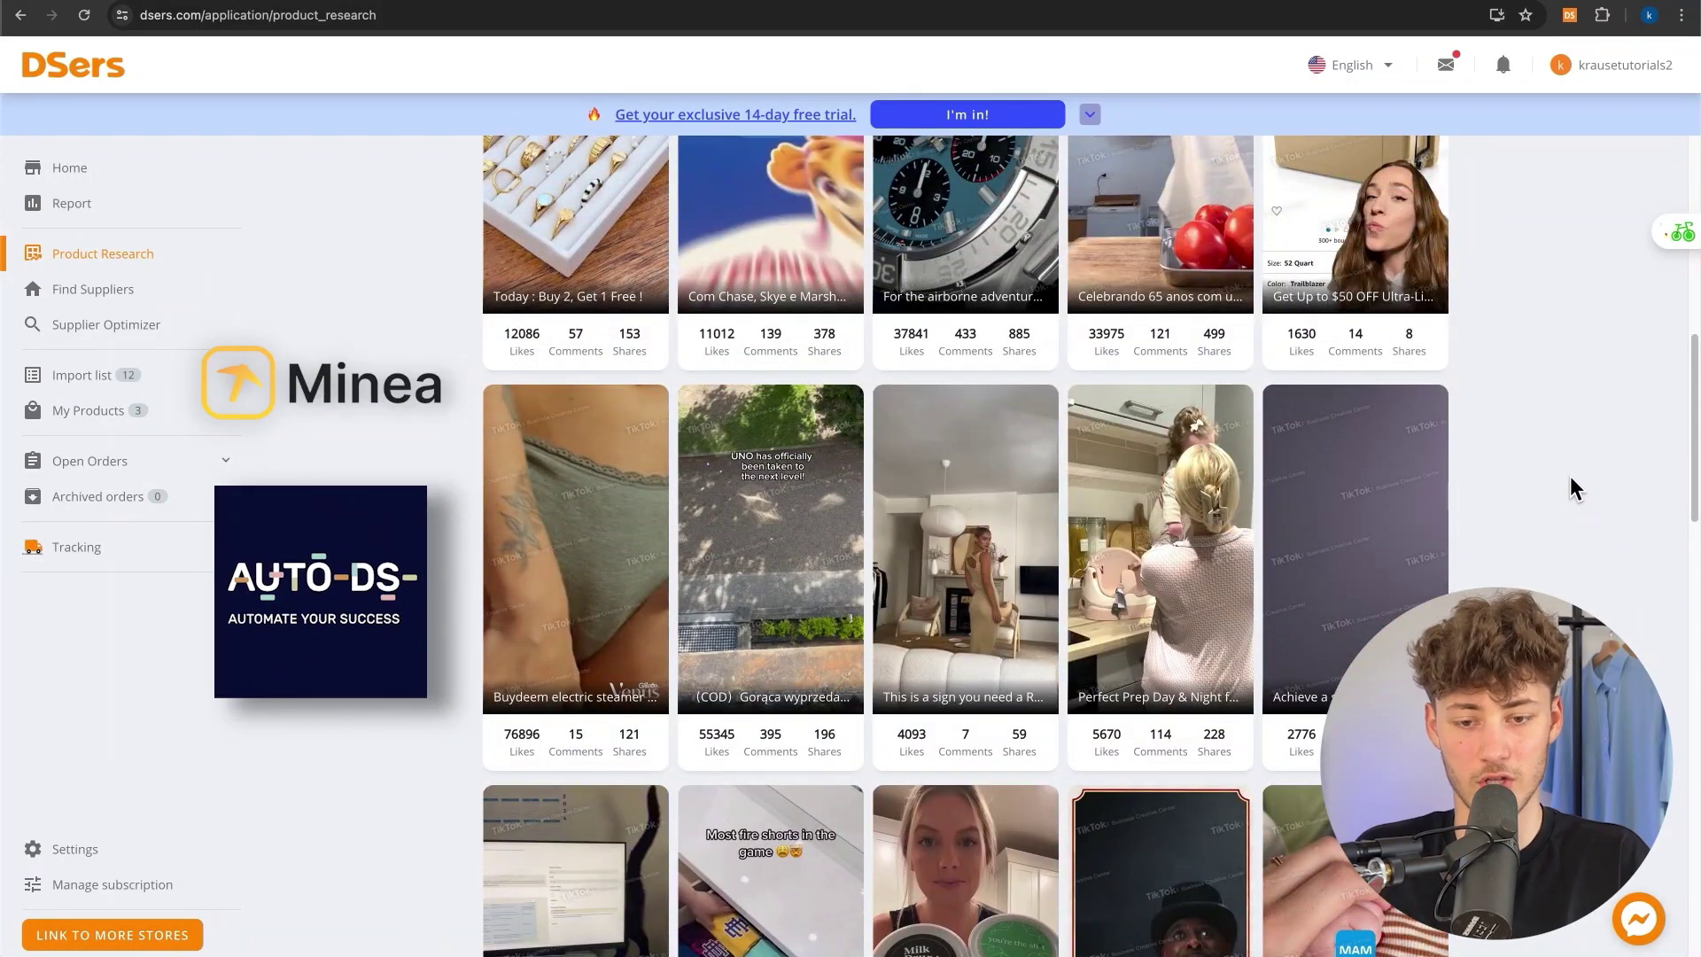
scroll(1521, 492, down, 2)
scroll(1123, 538, up, 1)
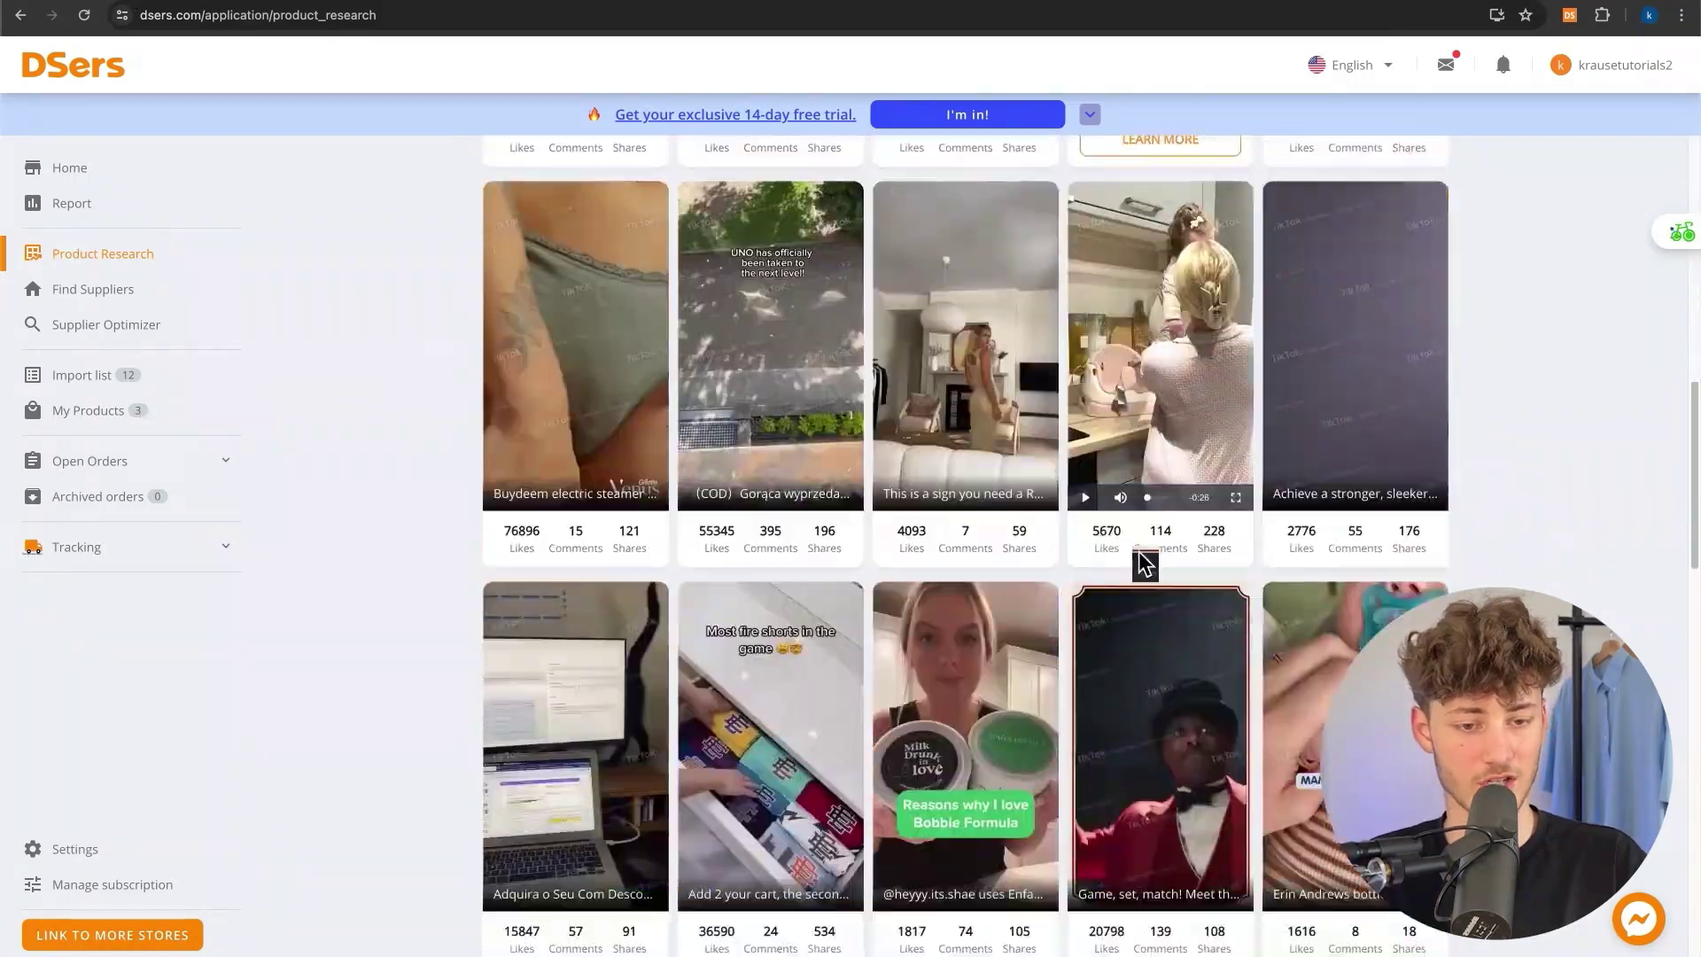
scroll(1240, 584, down, 8)
scroll(1329, 625, up, 7)
scroll(1328, 624, up, 5)
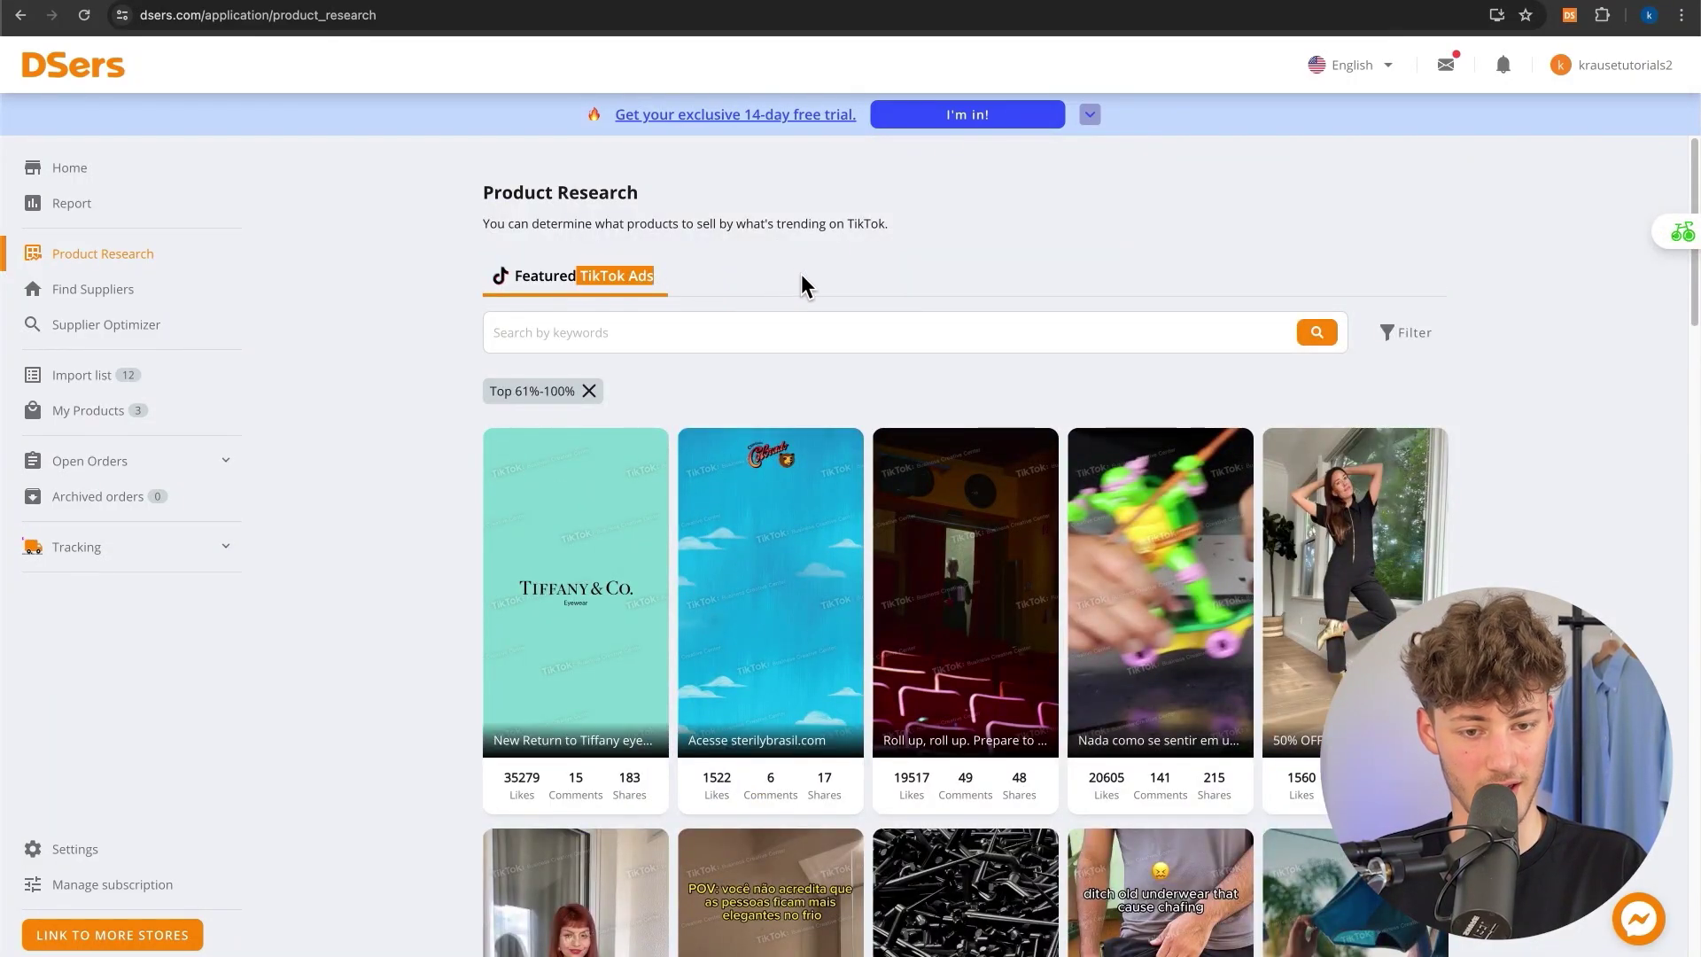
scroll(840, 305, down, 8)
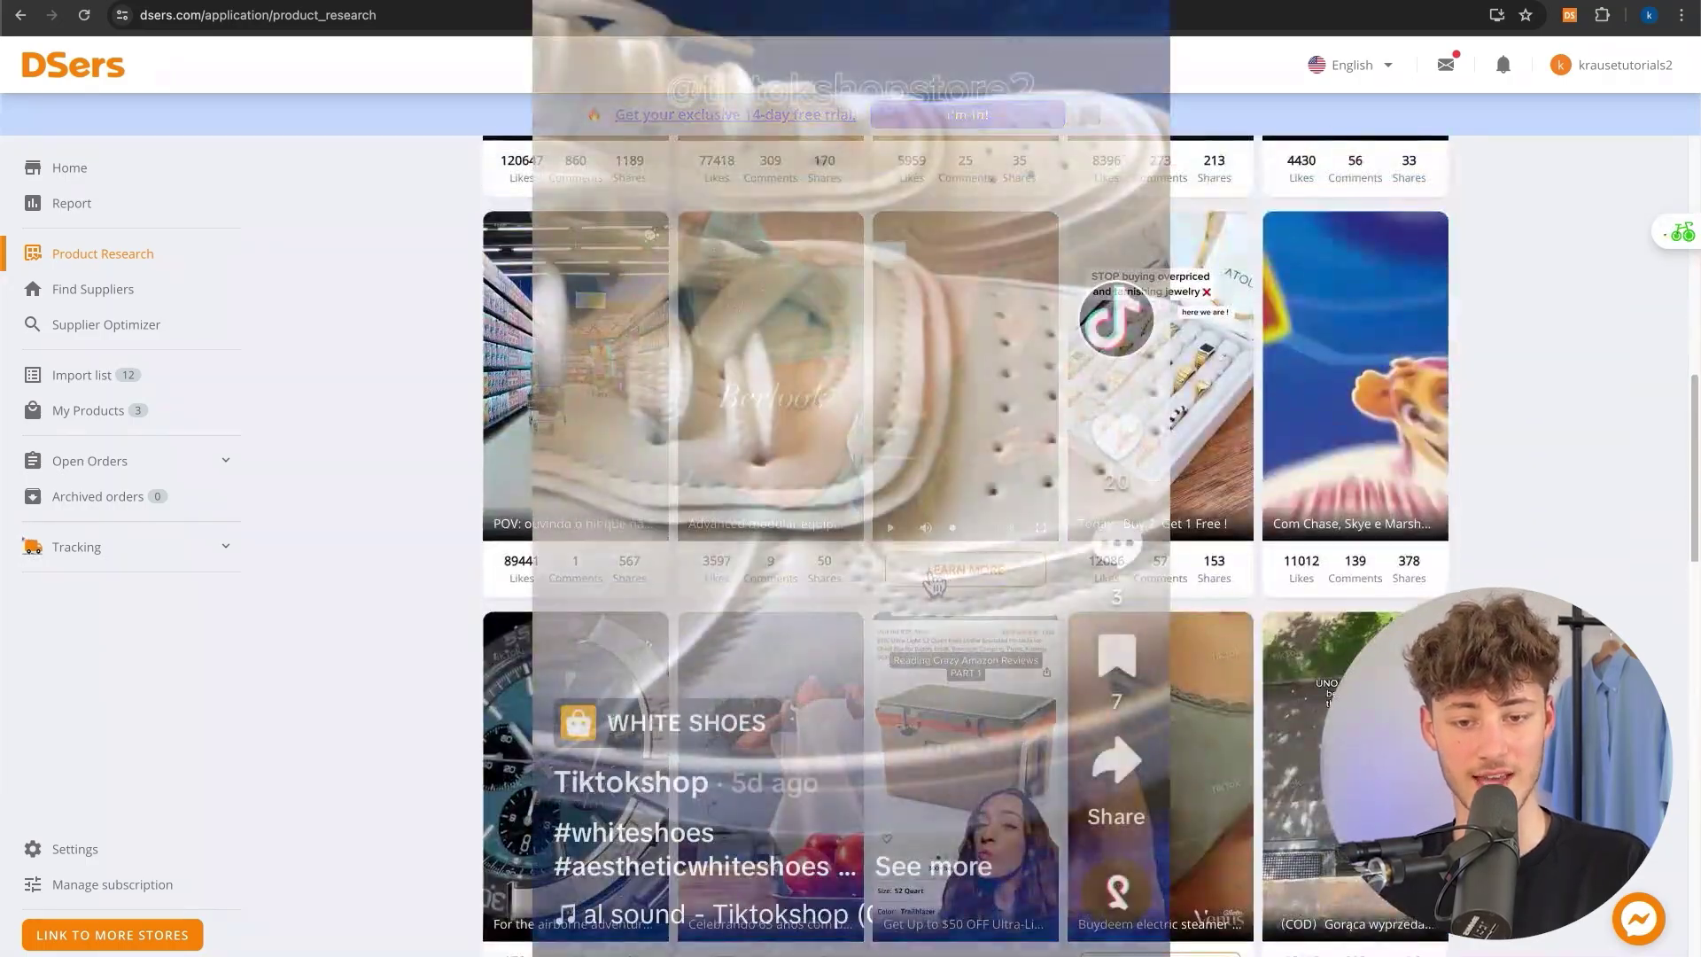
- Browse the rest of the Featured TikTok Ads for trending products, and look through the default listings in DSers Find Suppliers
scroll(1183, 670, down, 5)
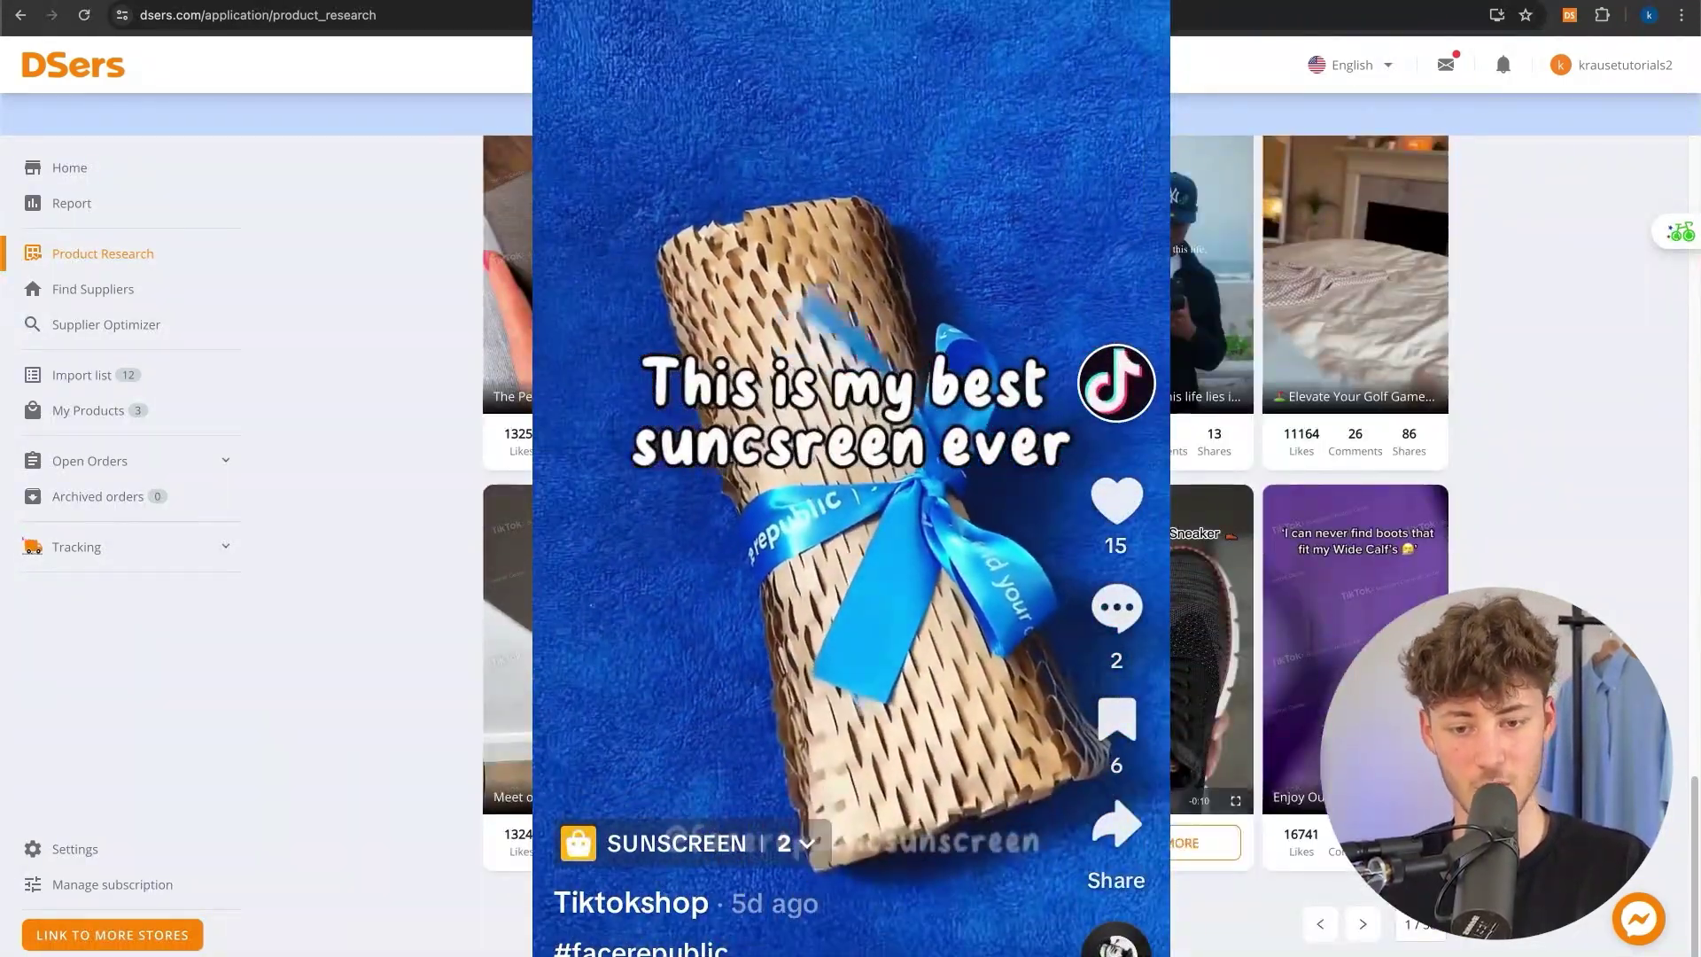
scroll(1323, 441, down, 5)
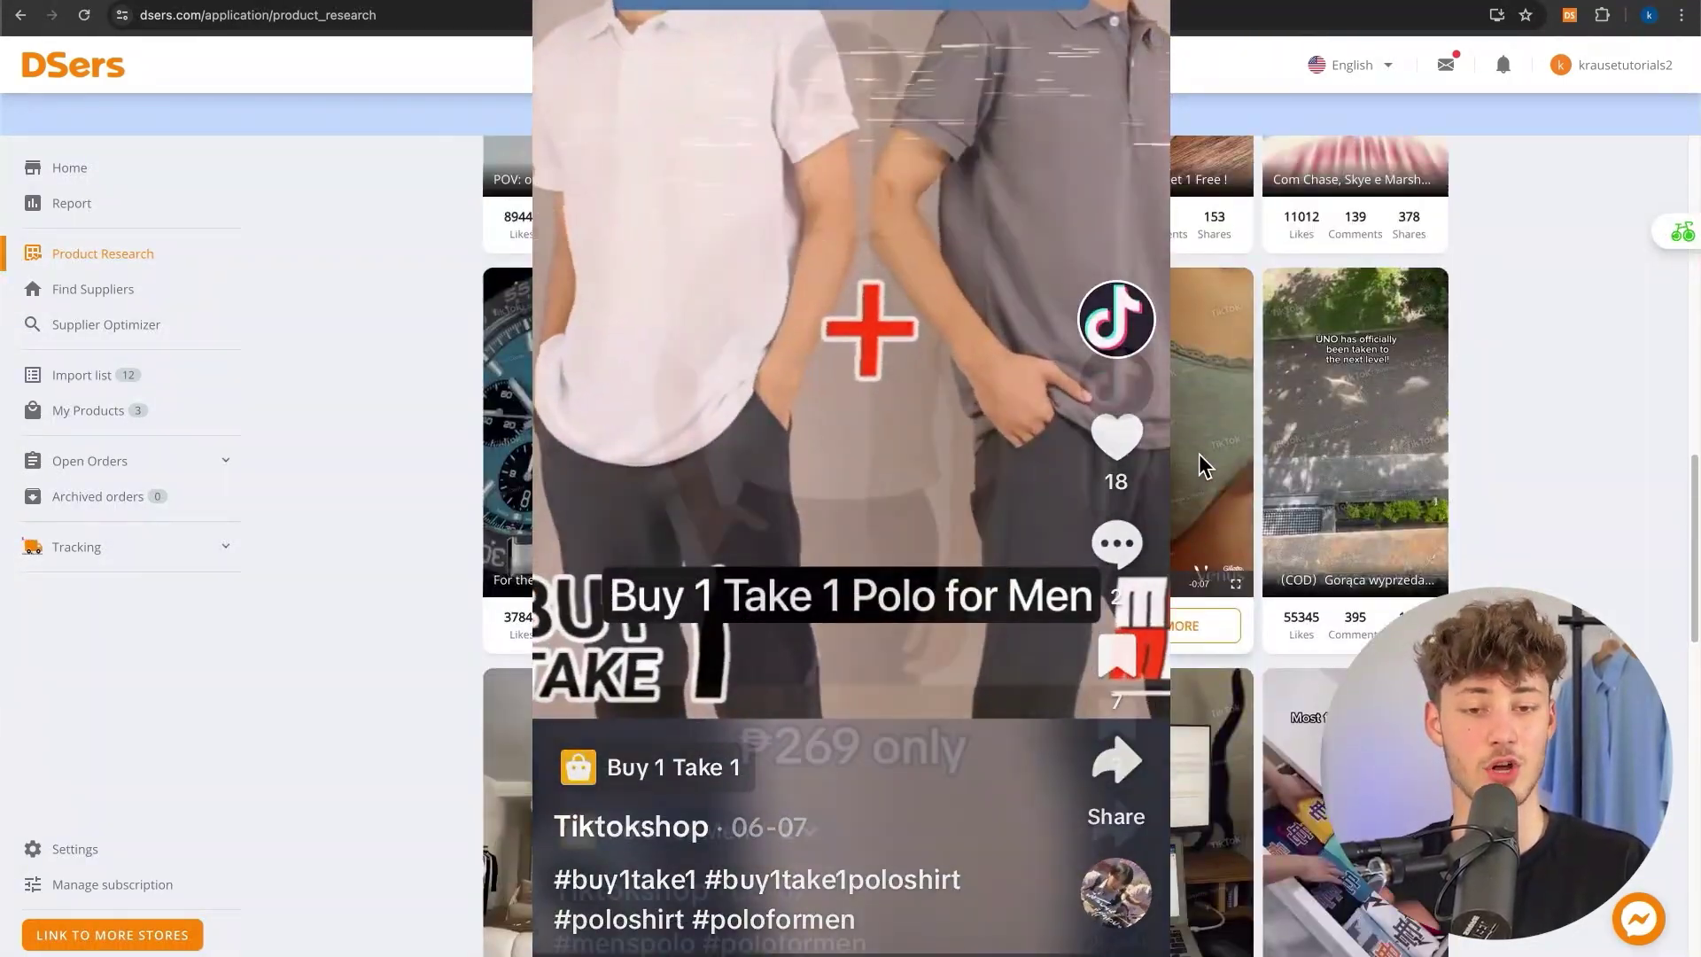
scroll(1323, 441, up, 15)
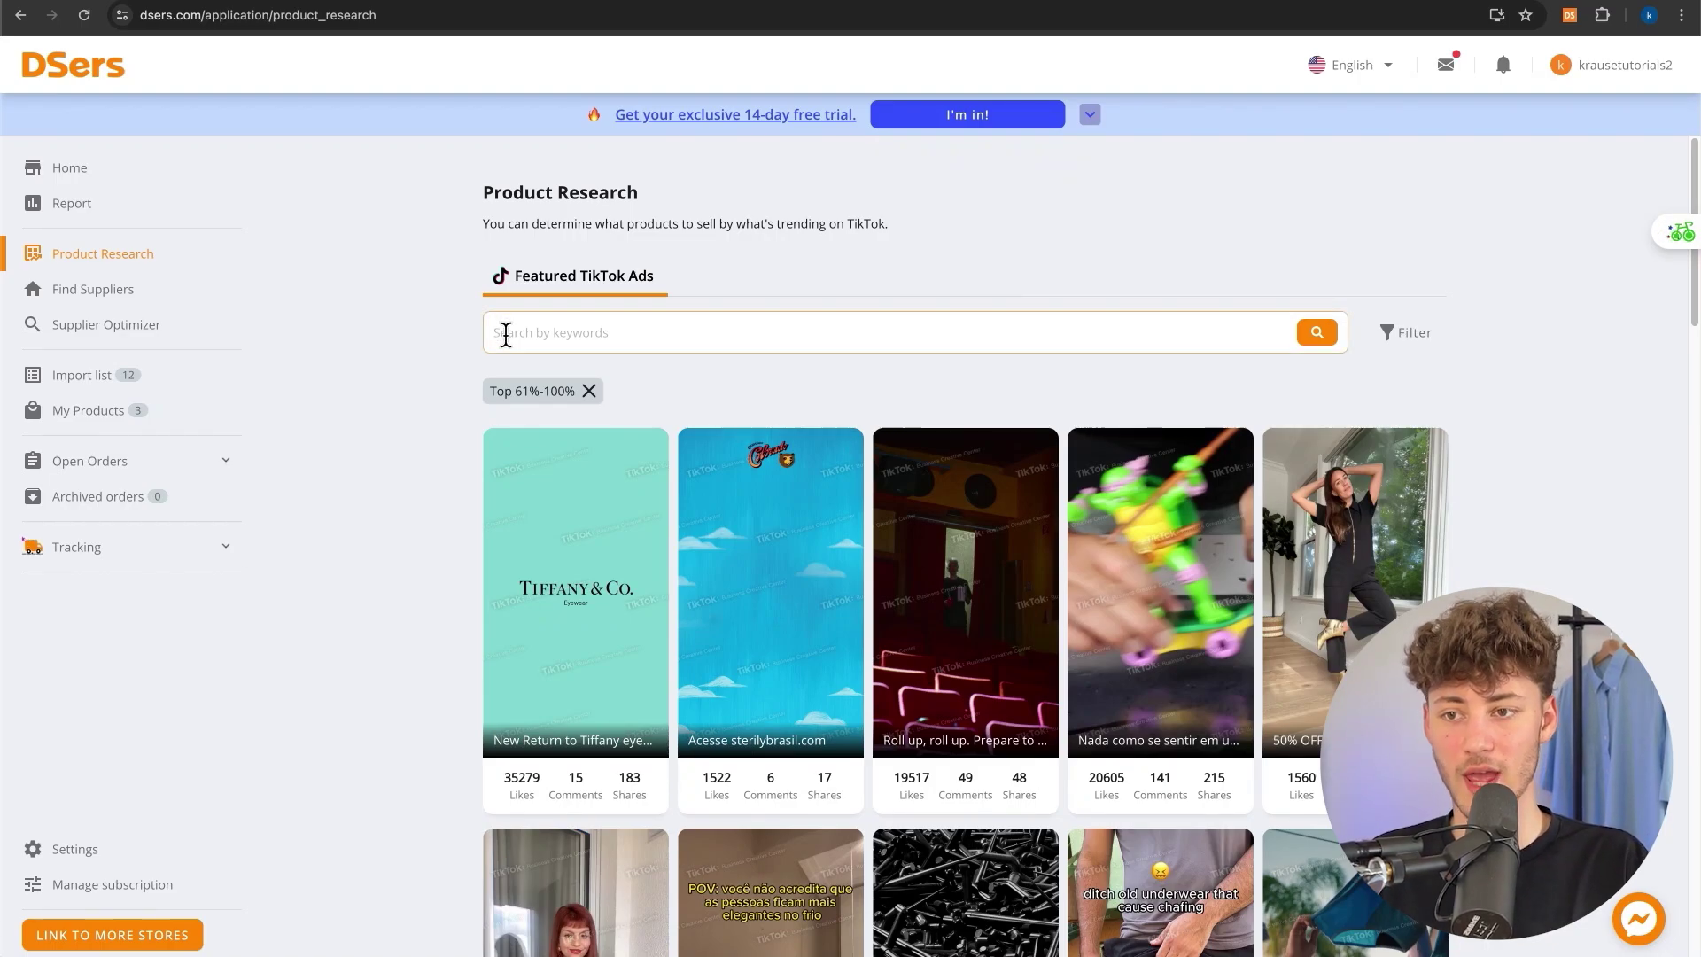
scroll(1279, 735, down, 15)
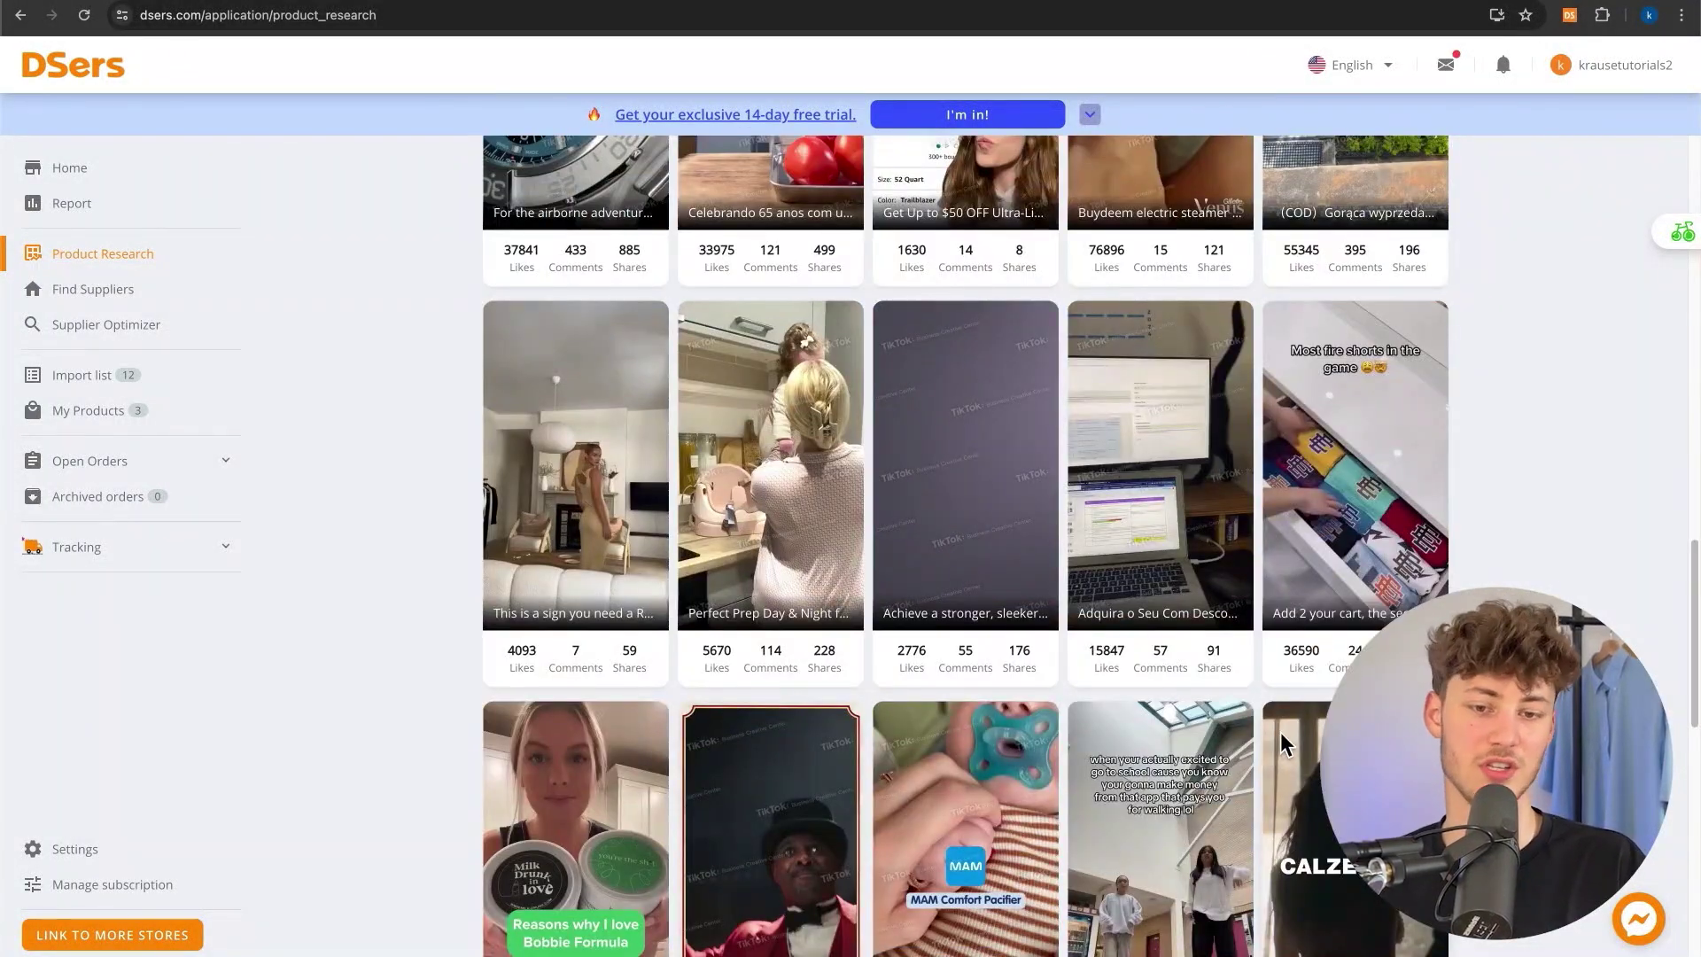
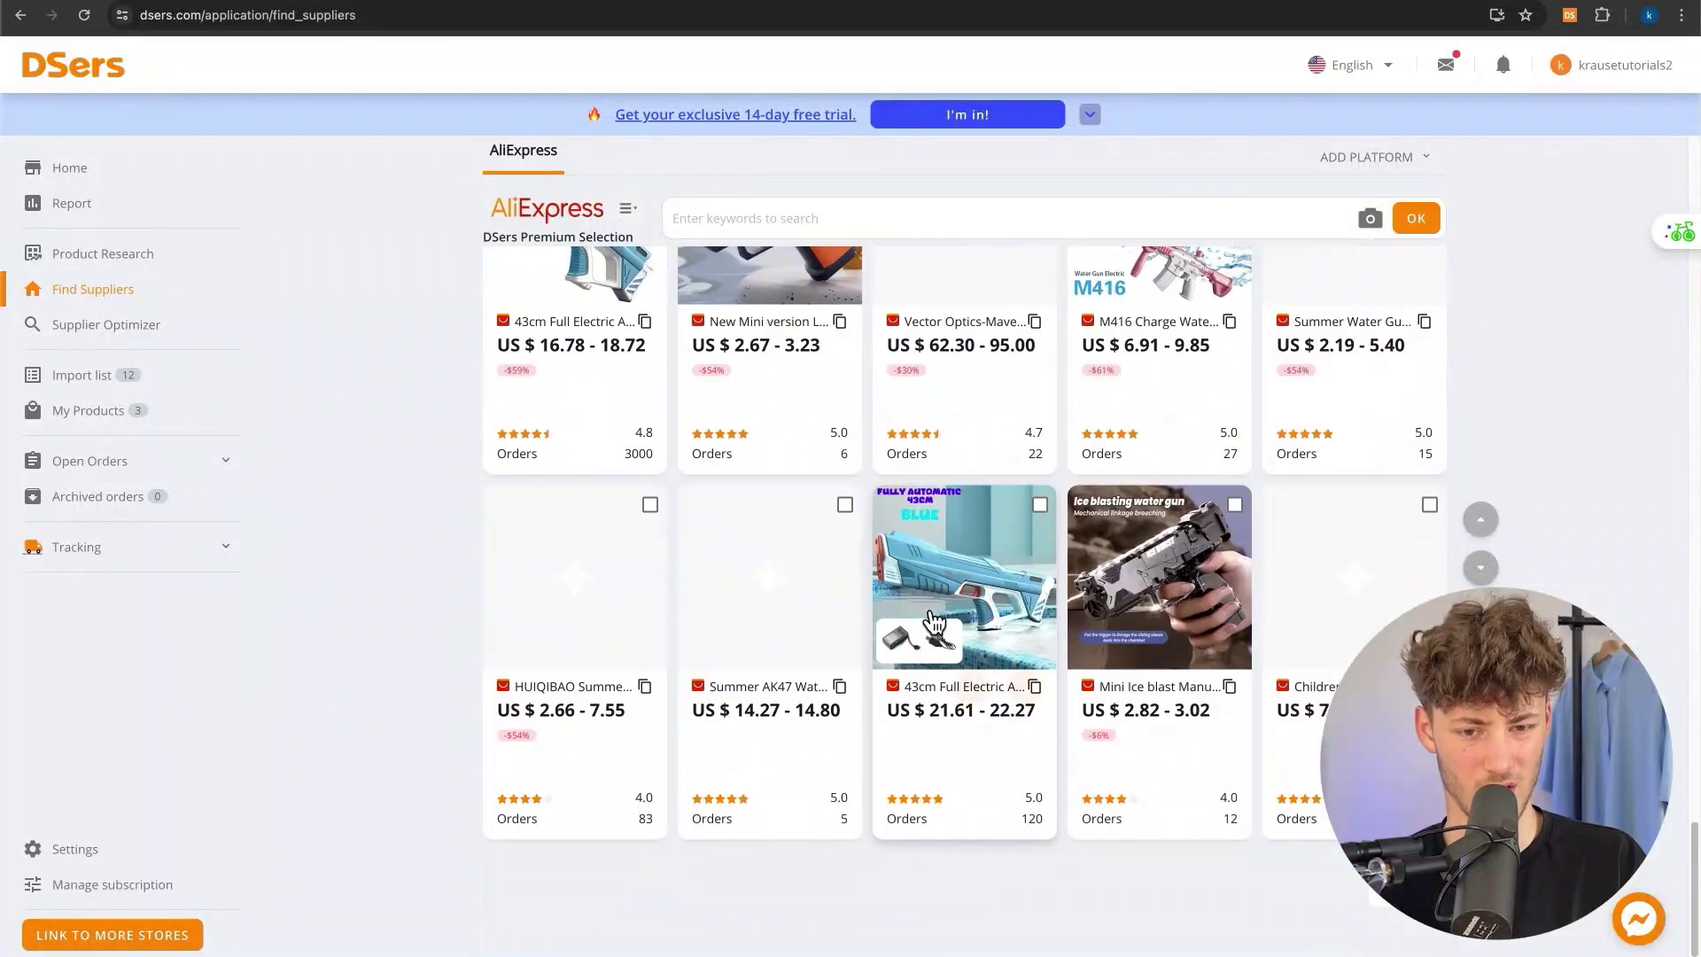
scroll(939, 531, up, 8)
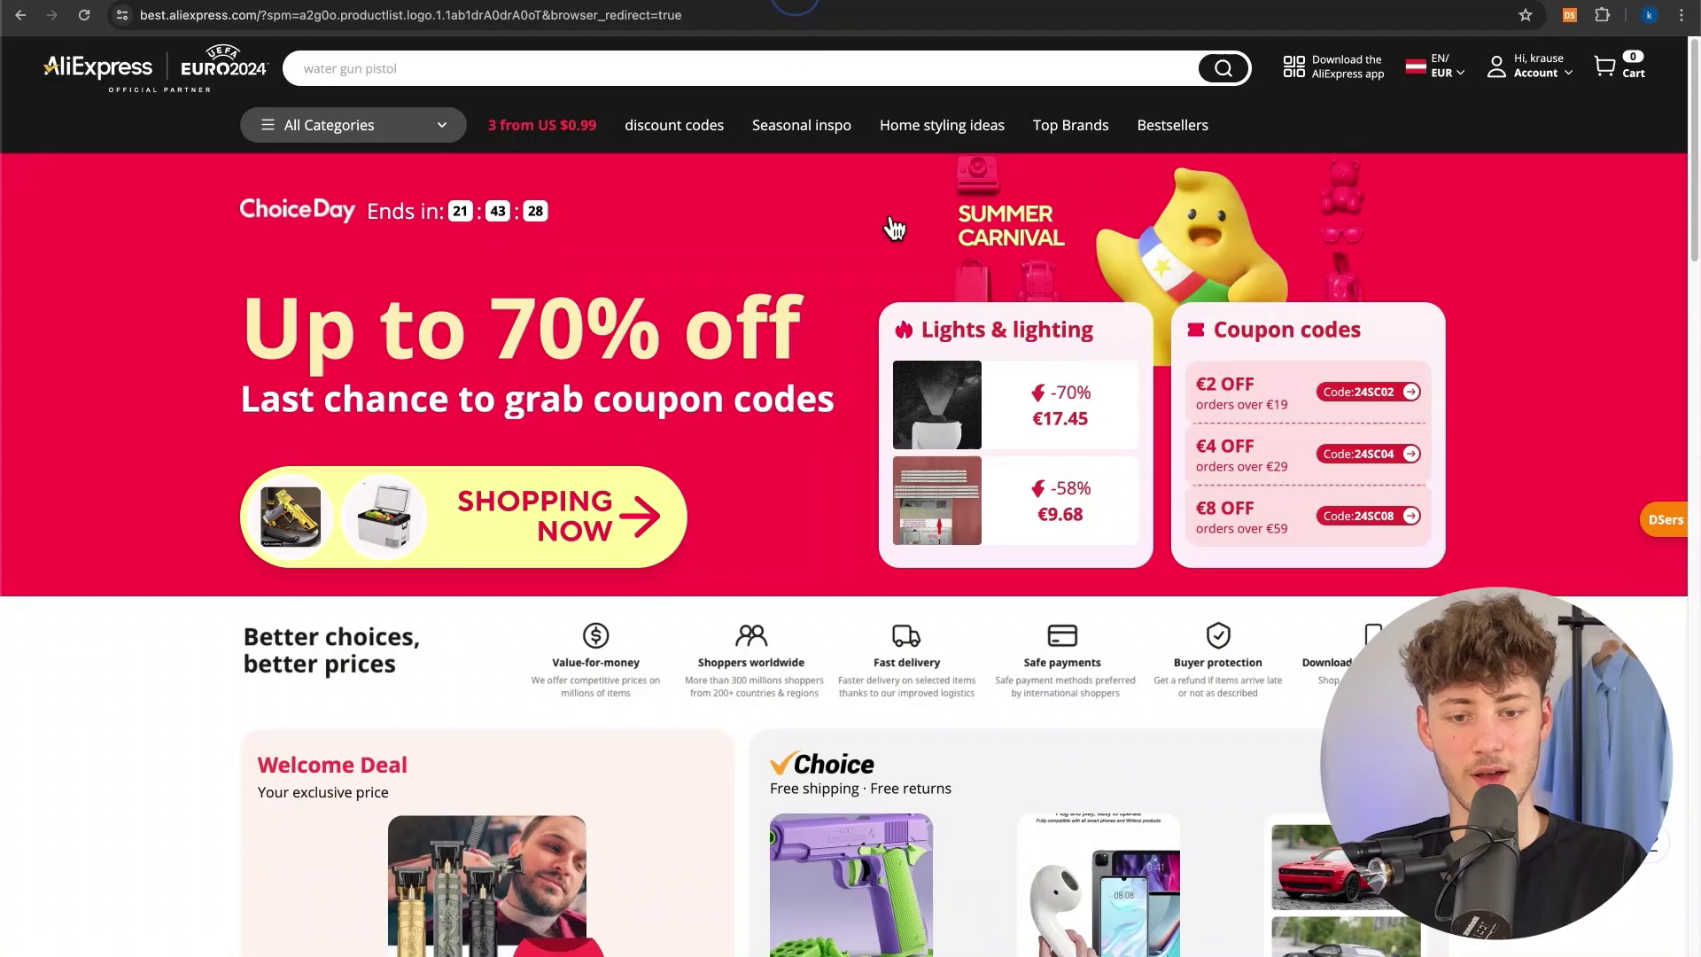
- Switch to the AliExpress home page, search for "air purifier", and close the pop-up covering the results
scroll(811, 467, down, 9)
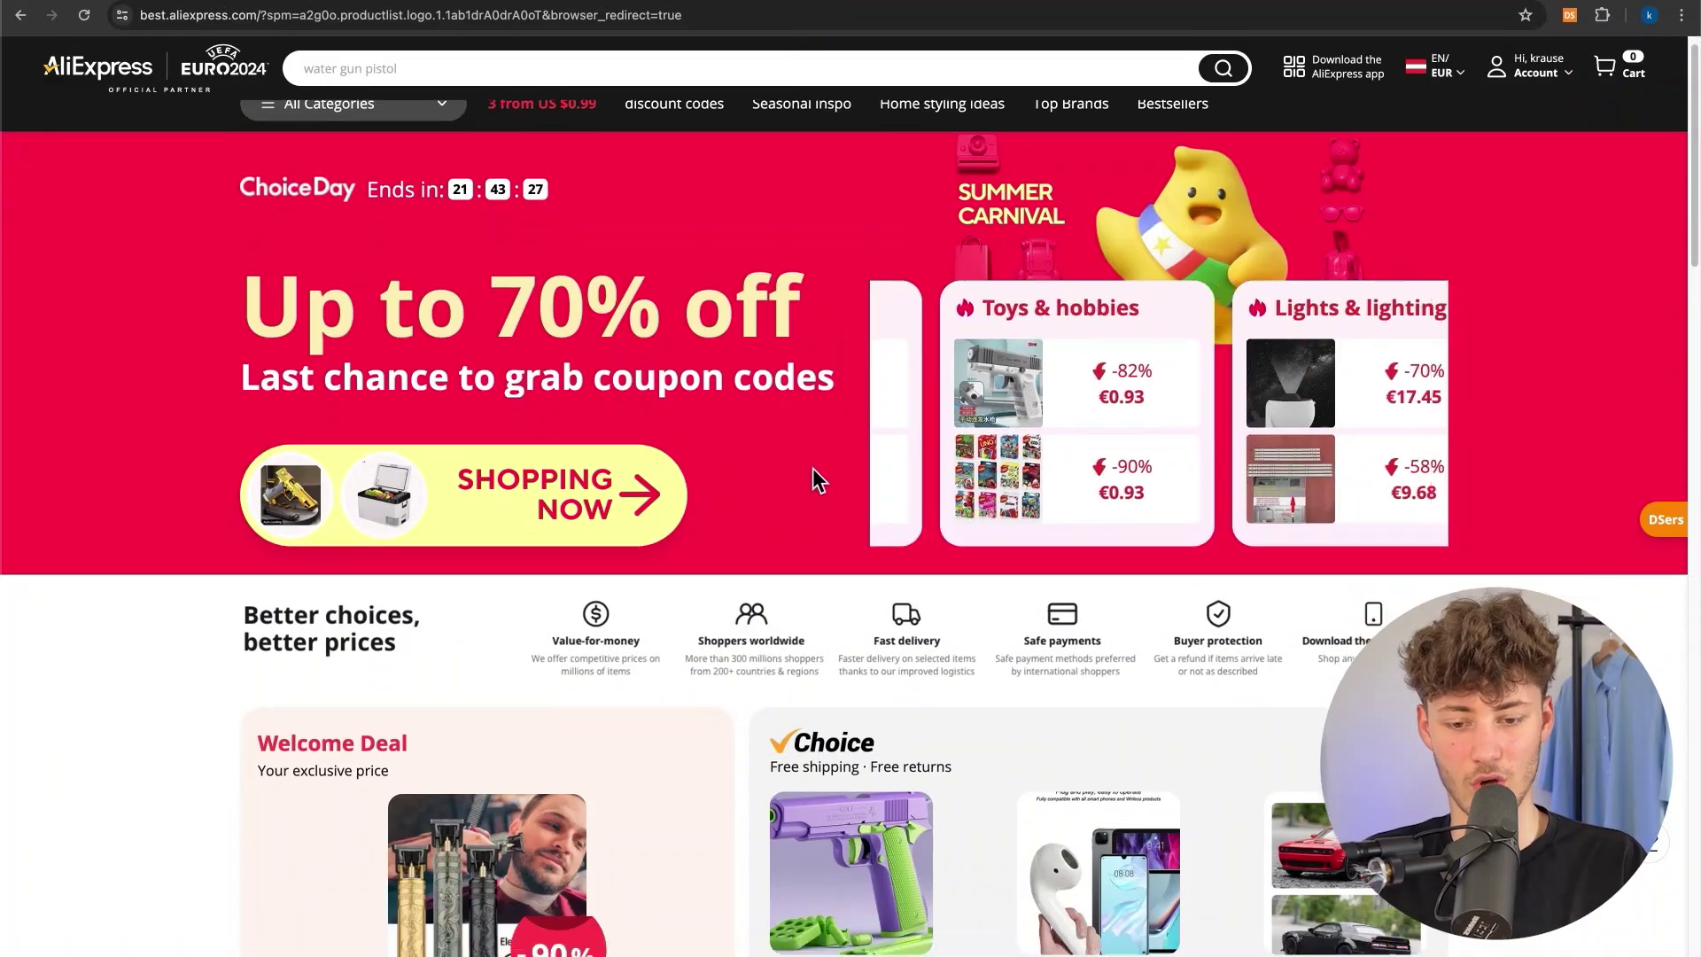
scroll(820, 492, down, 5)
scroll(824, 509, up, 15)
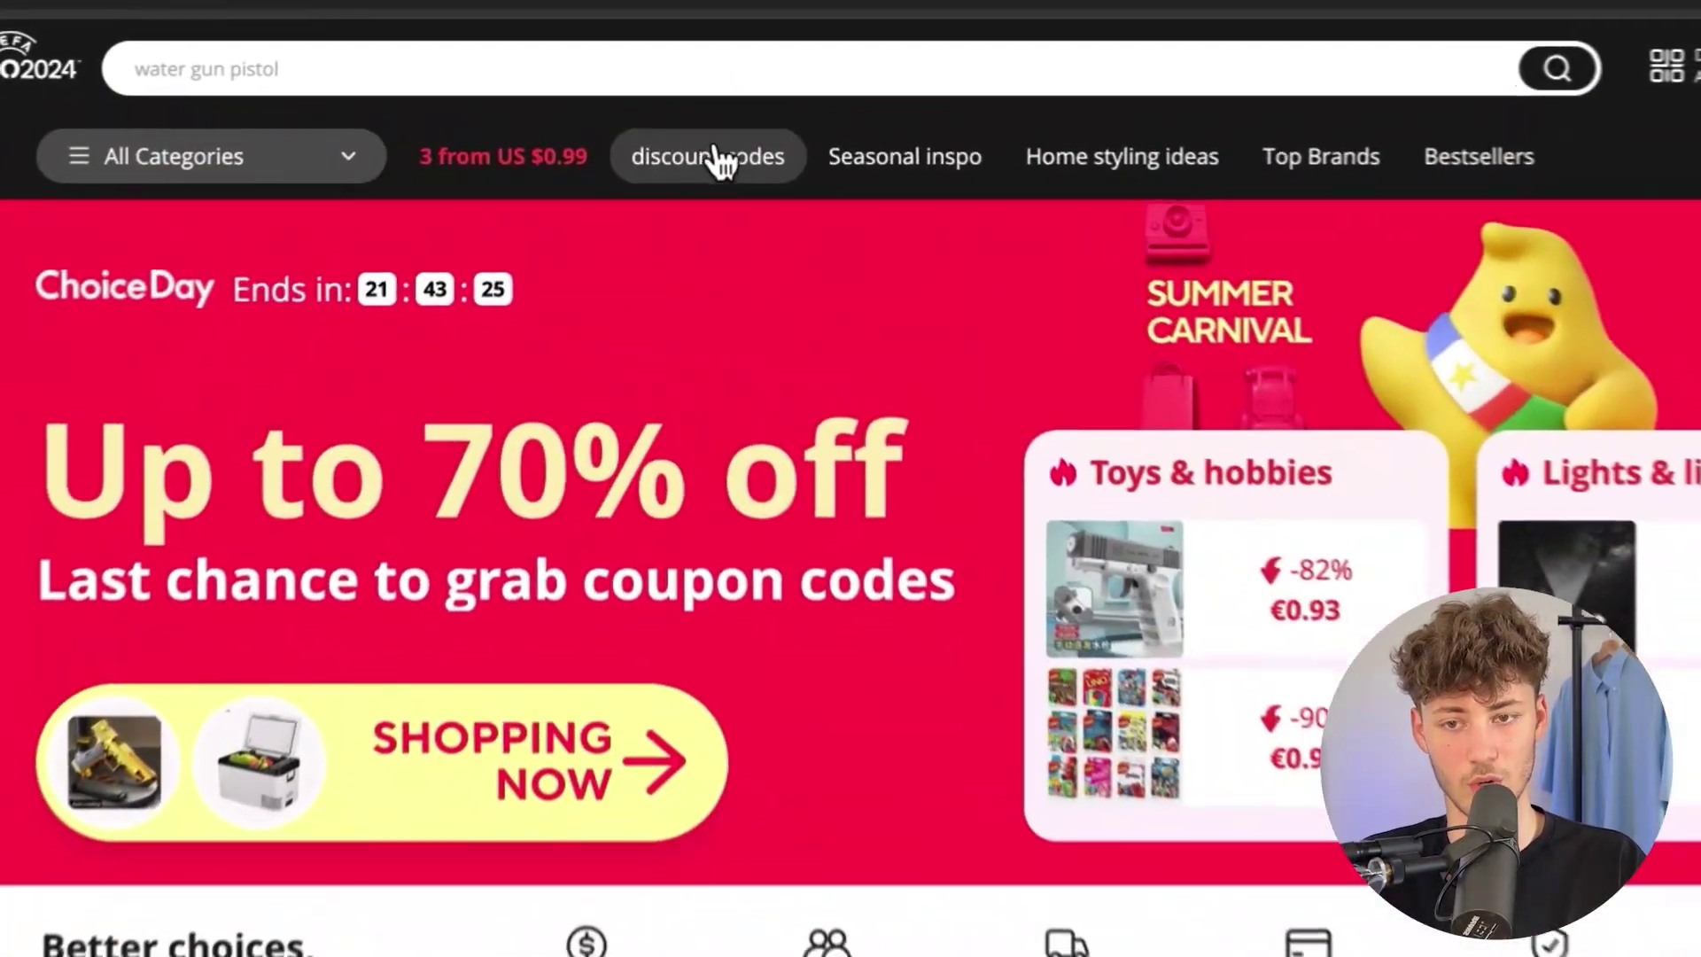
click(686, 71)
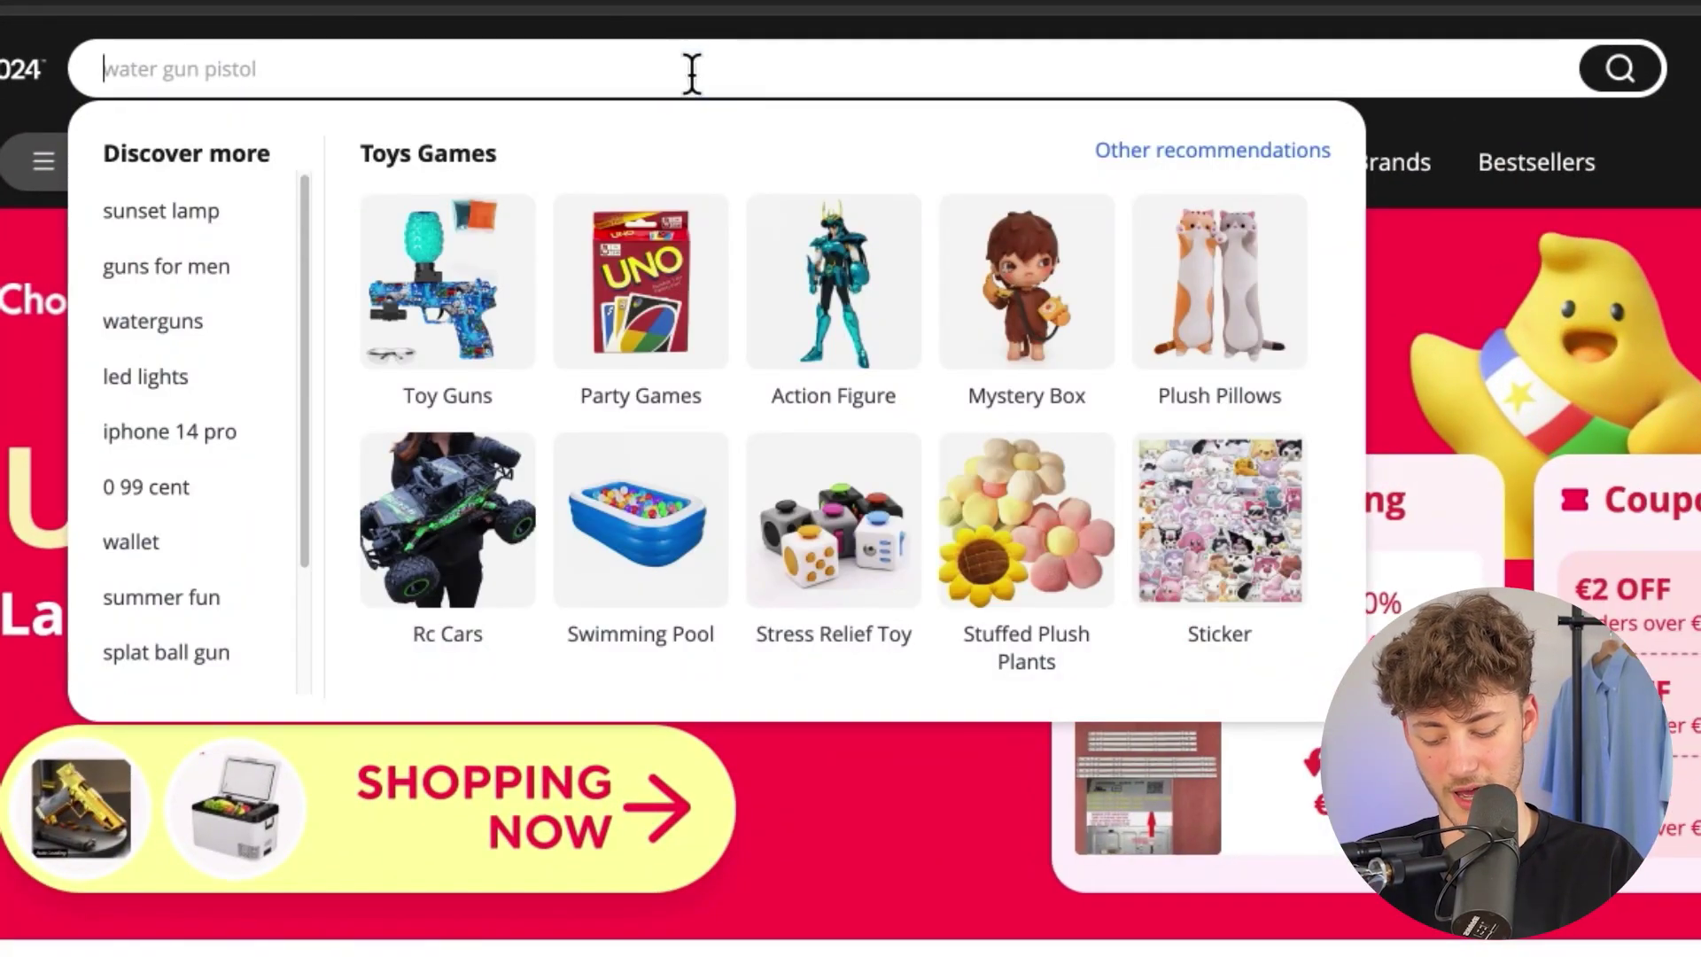
text(air purifie)
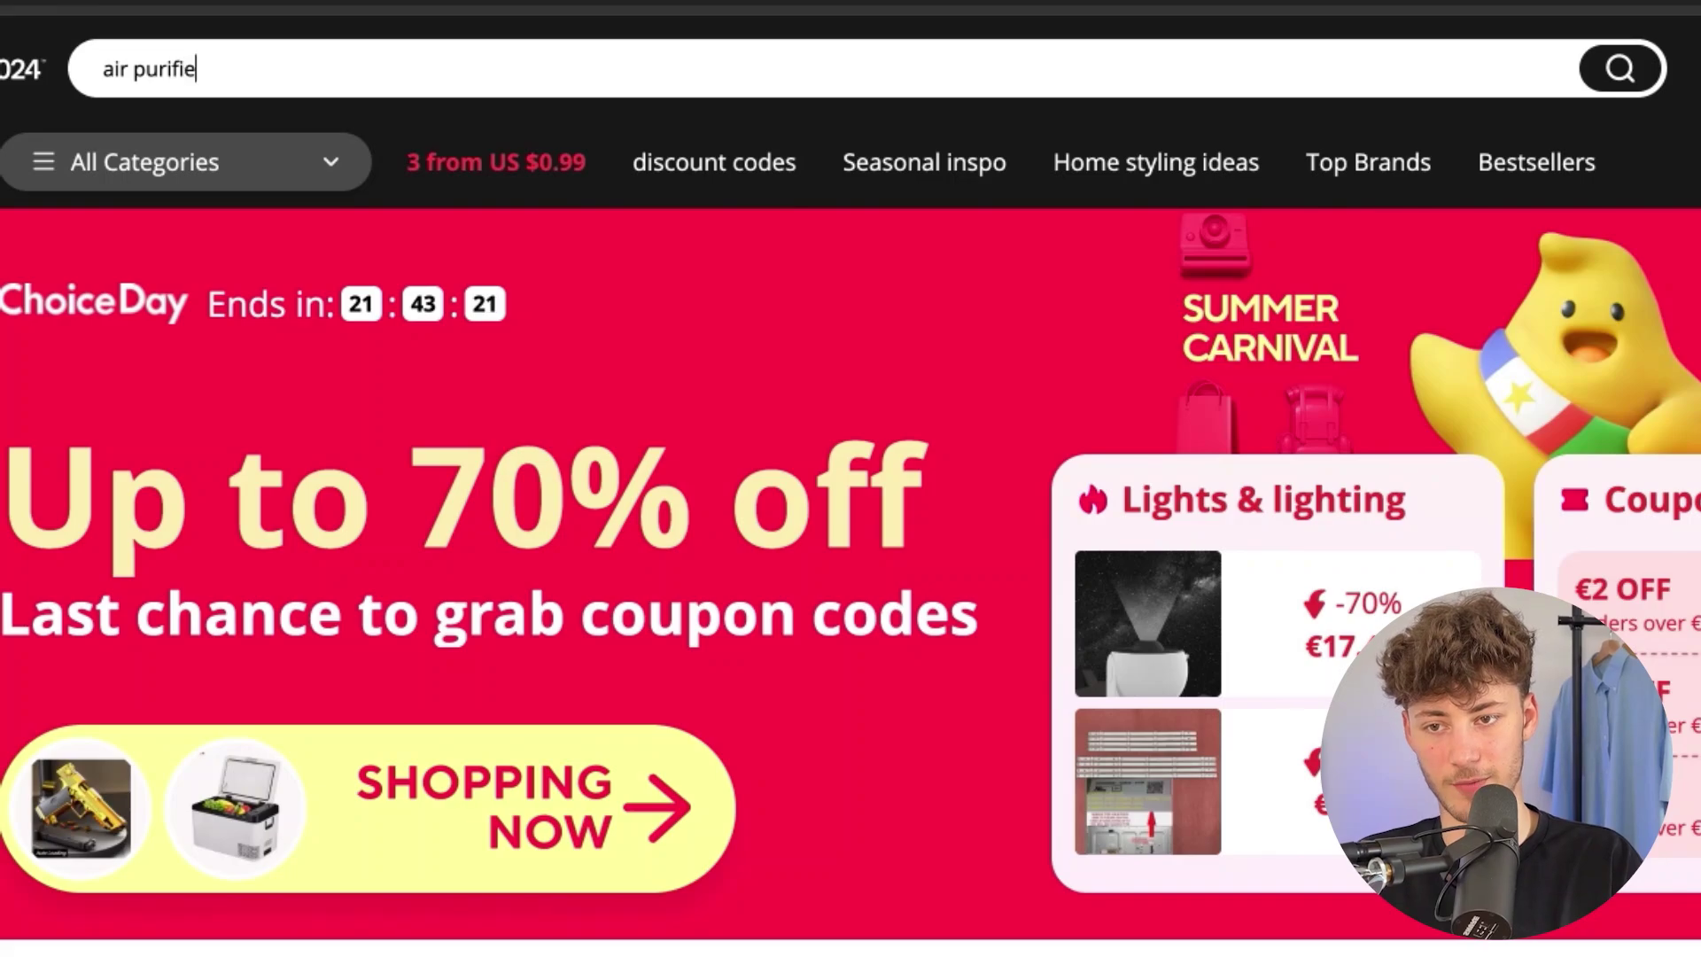
text(r)
click(589, 139)
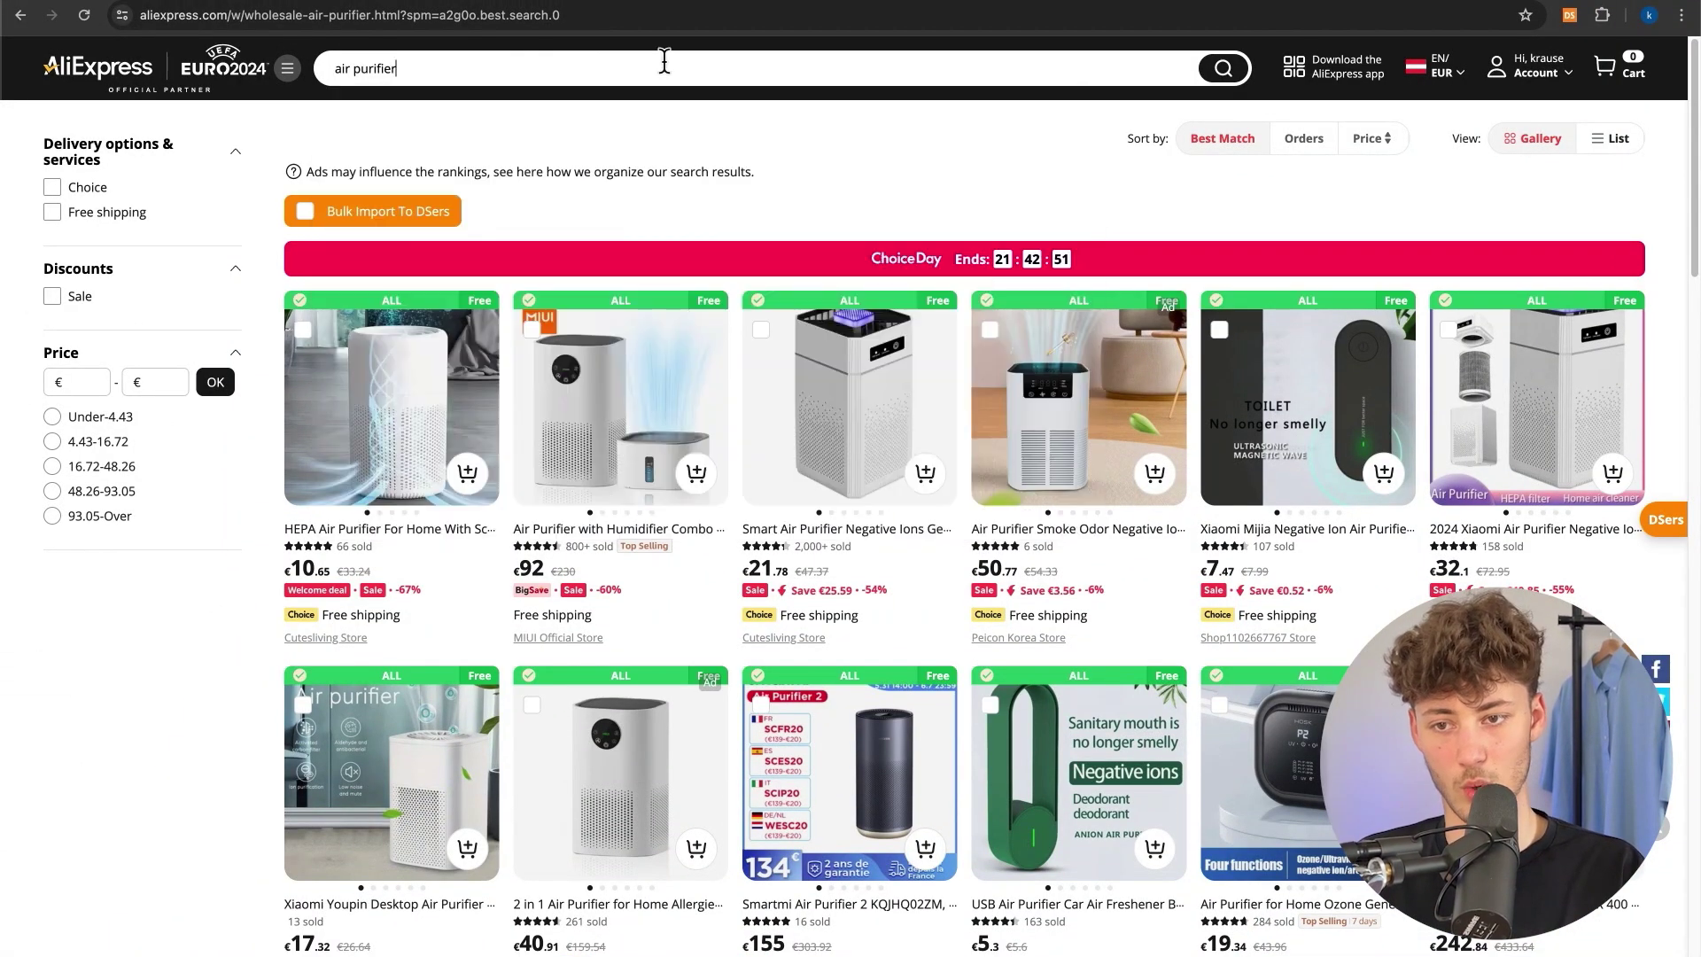
click(666, 59)
click(1432, 171)
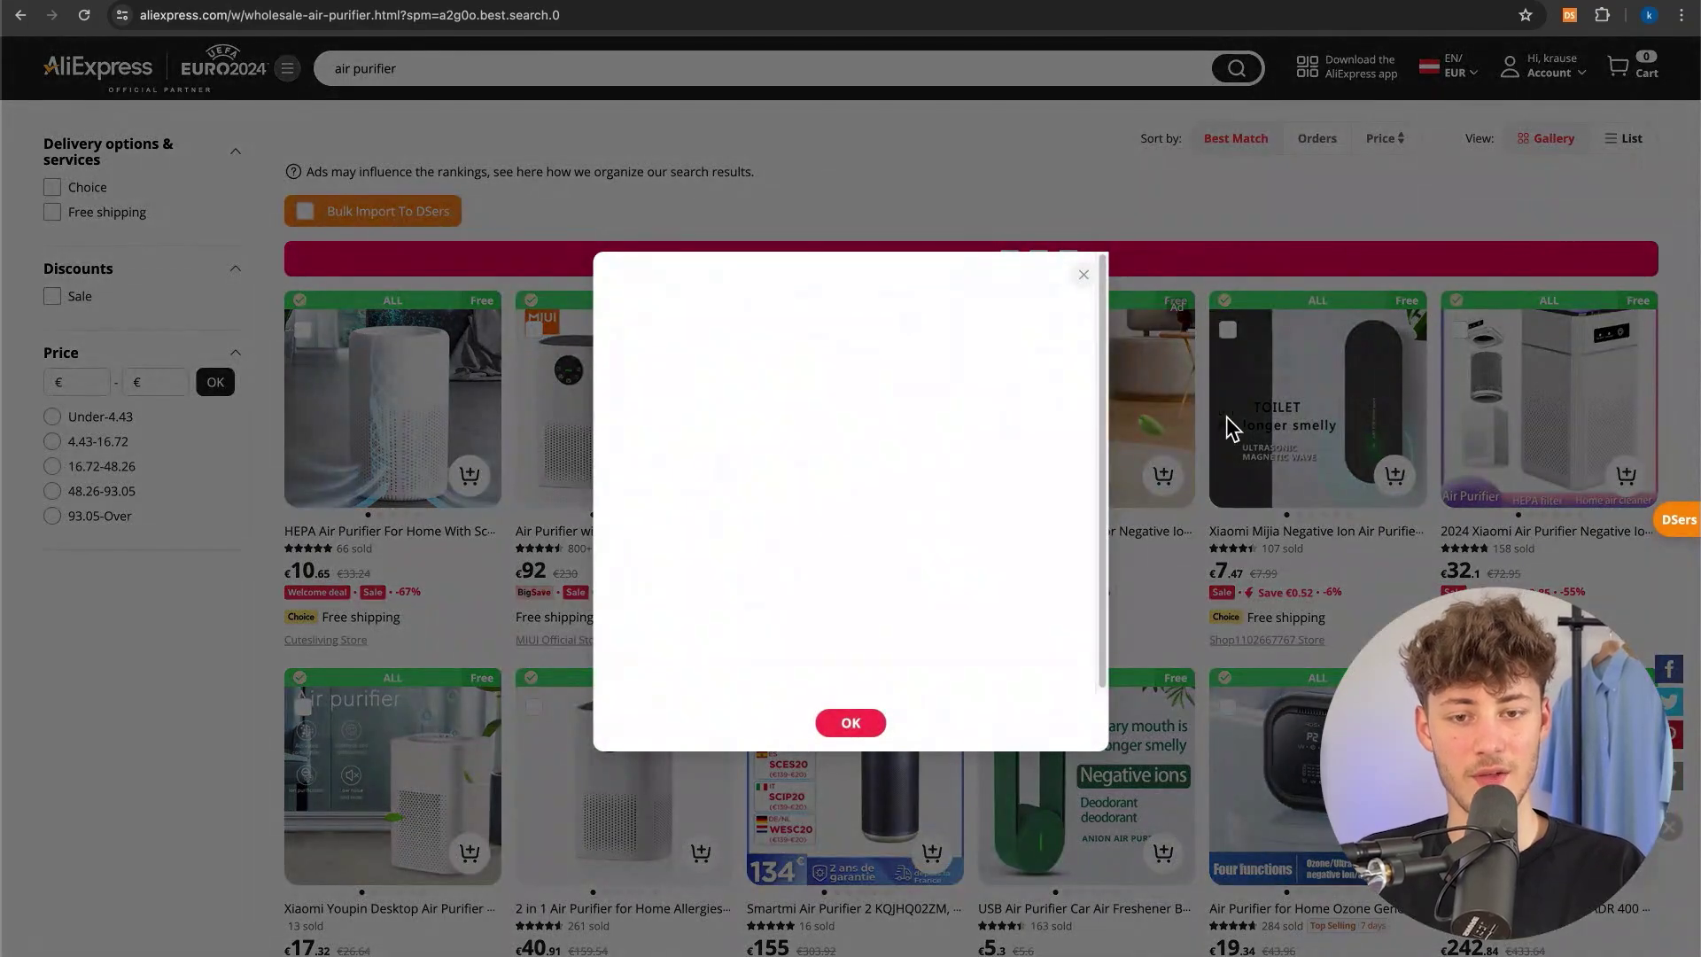
click(1079, 274)
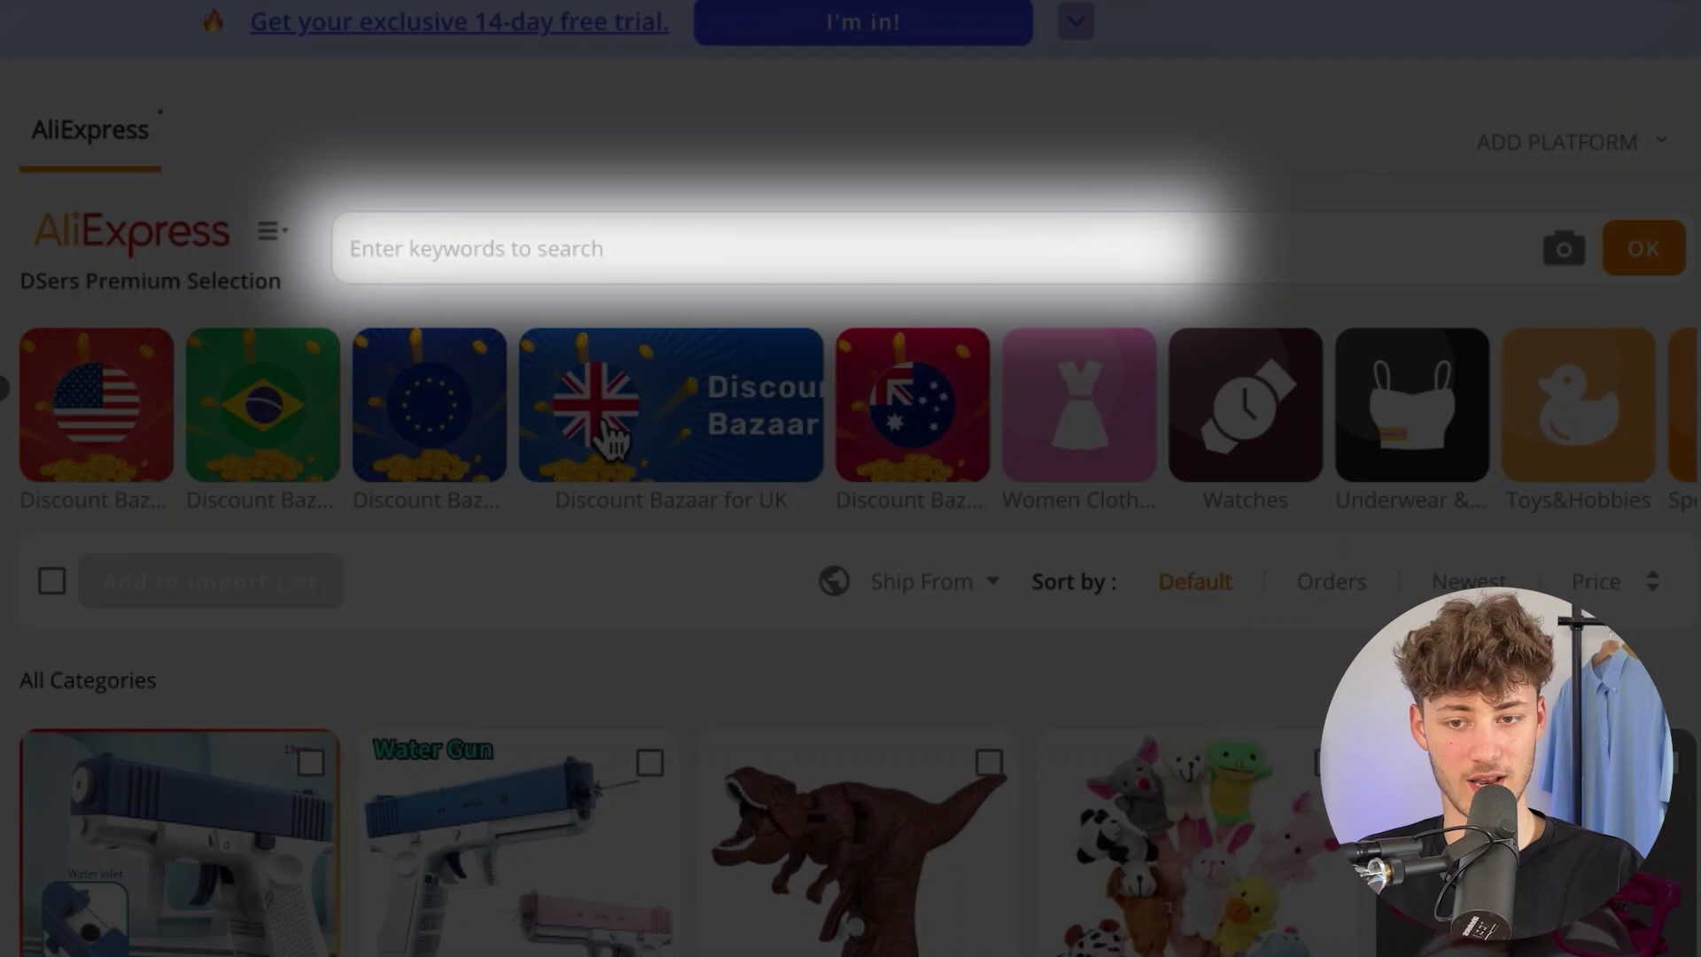
- Switch to DSers Find Suppliers and search the AliExpress listings for "air purifier"
click(622, 254)
text(air purifier)
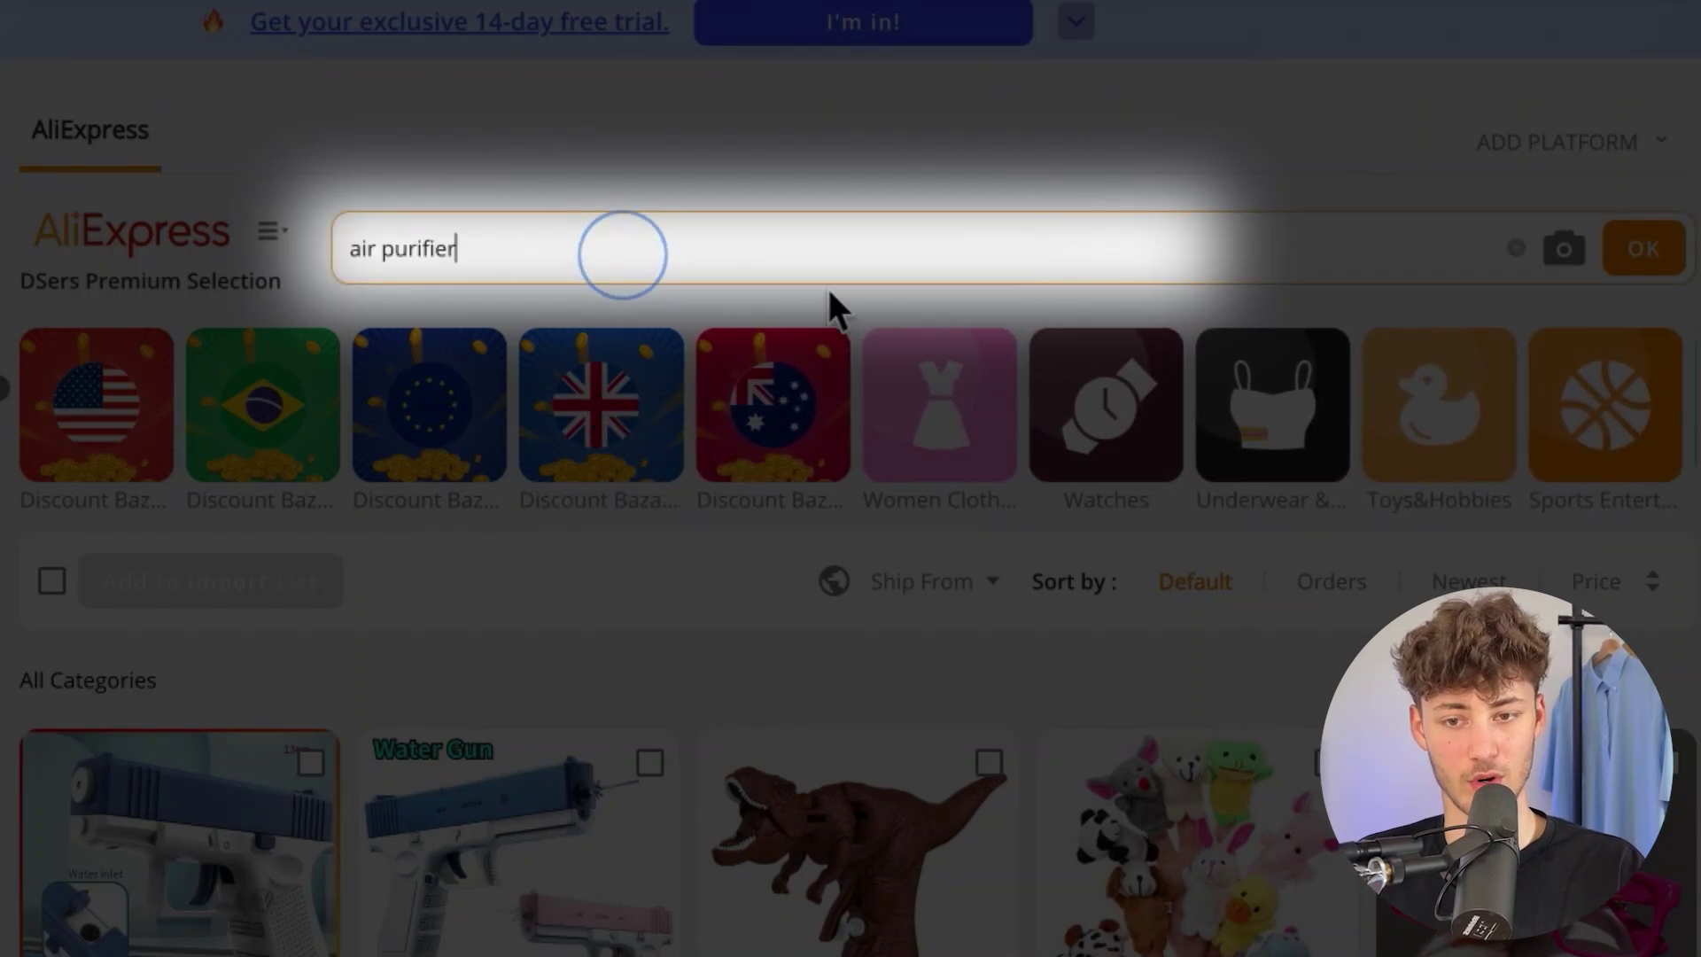
click(1641, 252)
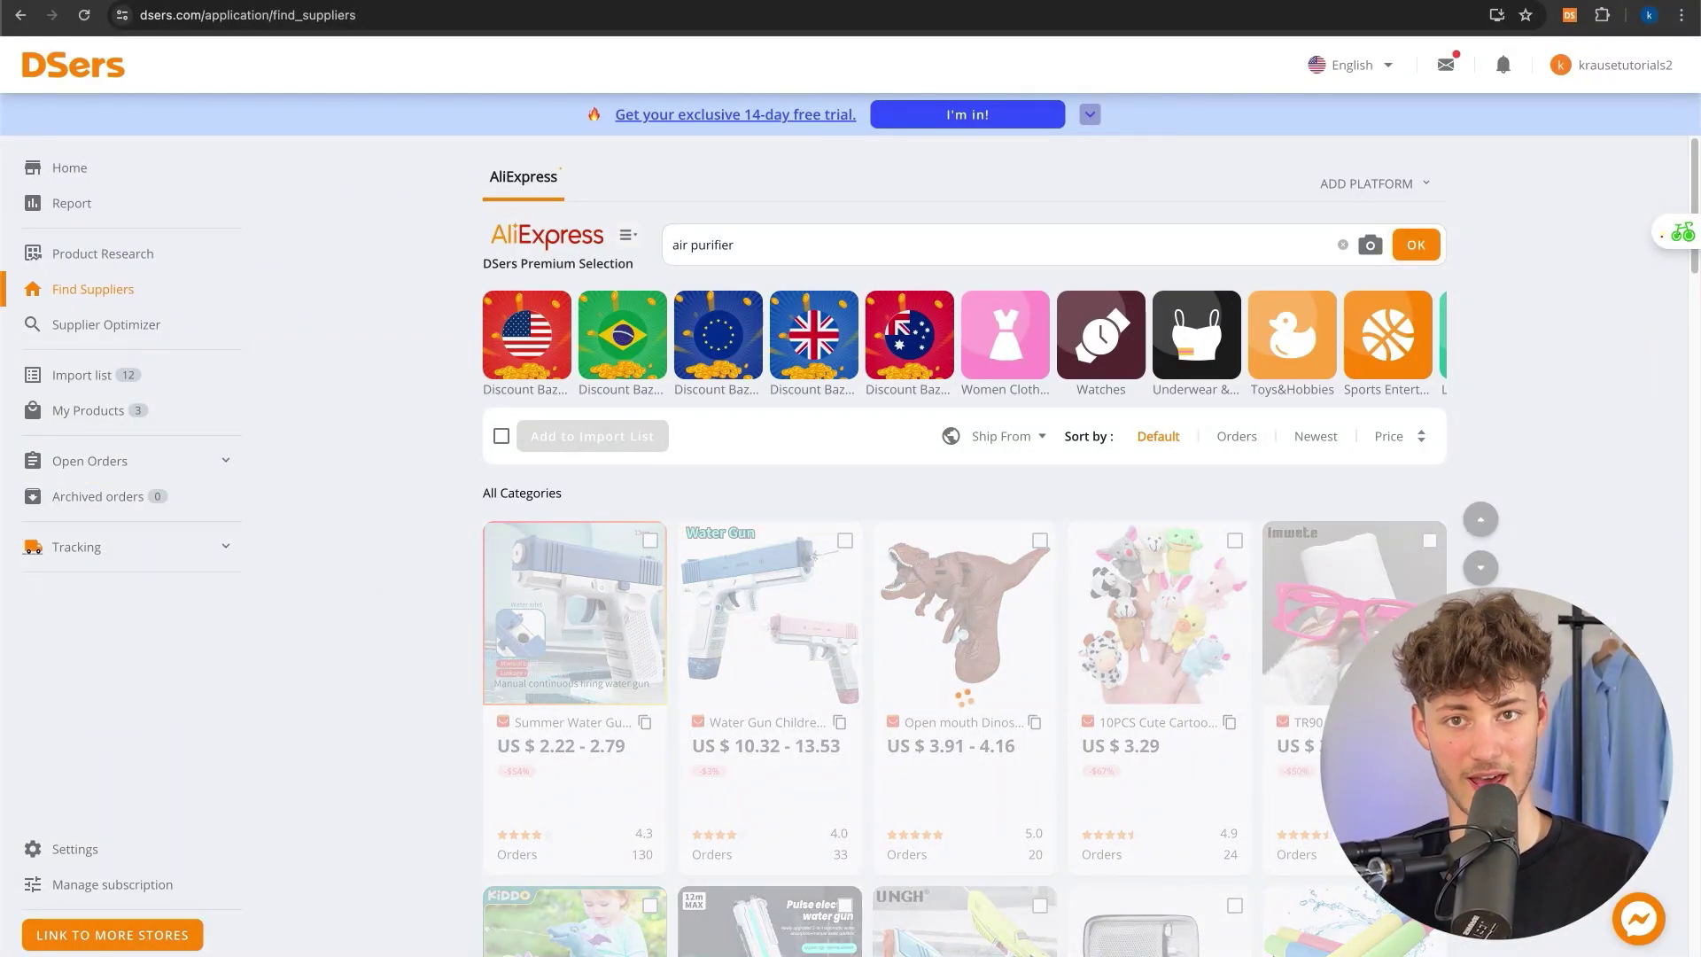
- Examine the air purifier listings in Find Suppliers, comparing products, prices, ratings and order counts
scroll(1302, 797, down, 8)
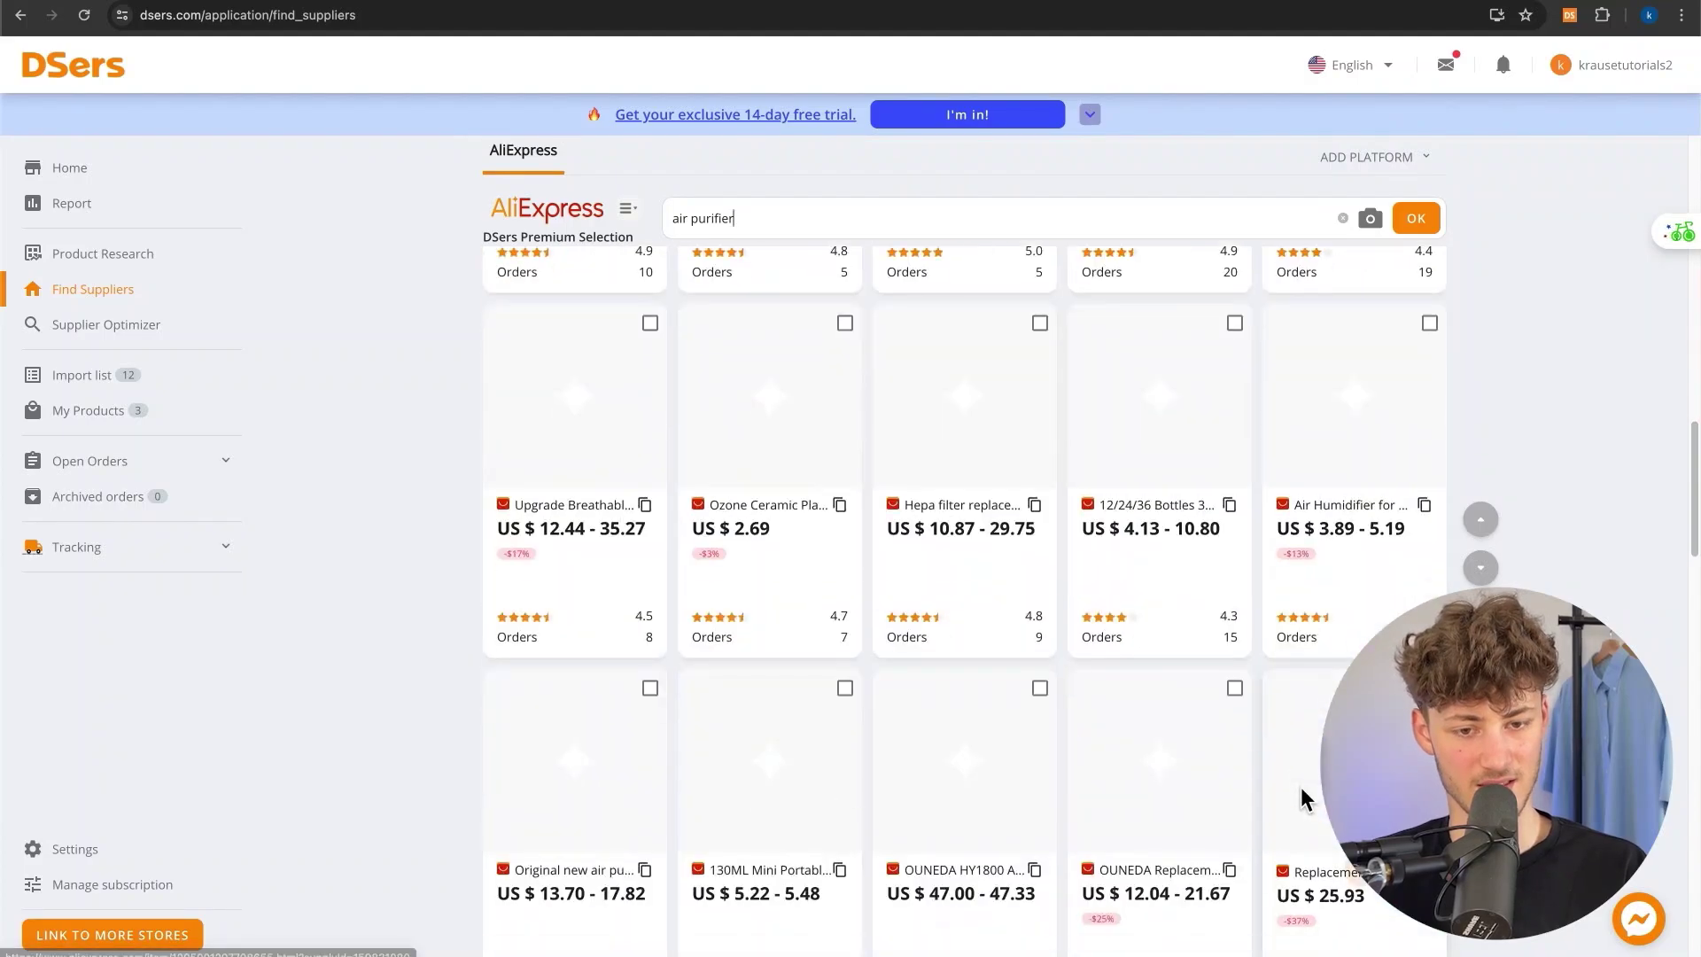
scroll(1302, 797, up, 2)
scroll(1302, 797, down, 7)
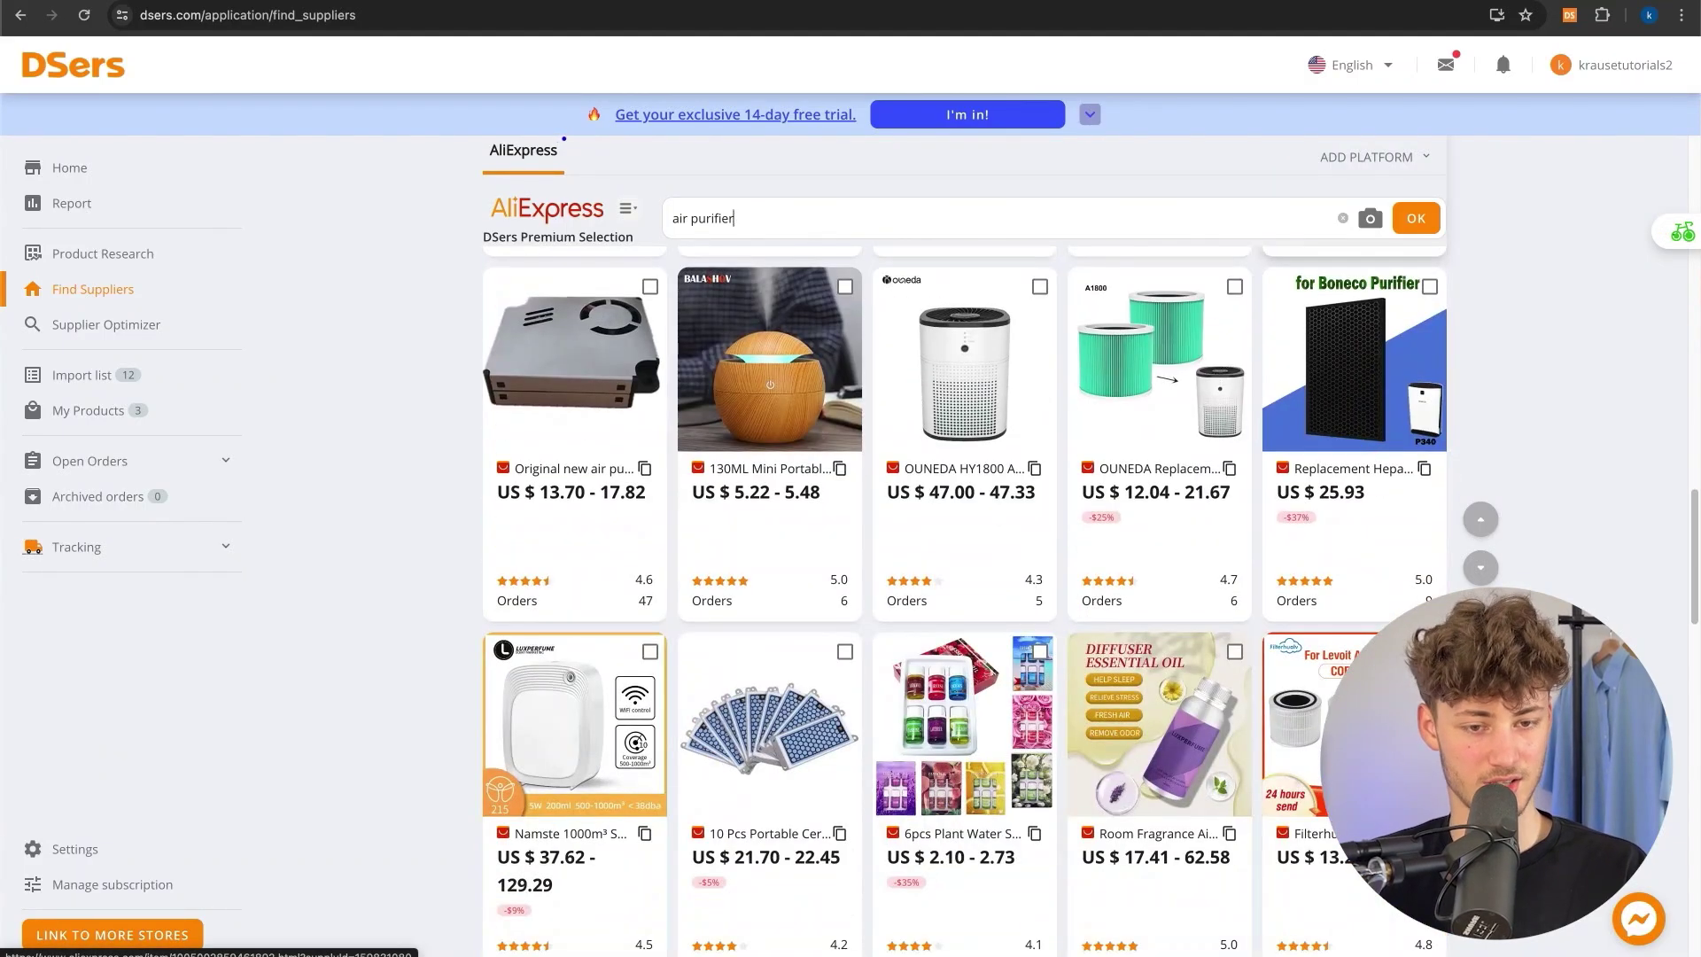
scroll(1302, 797, down, 7)
scroll(1302, 798, up, 6)
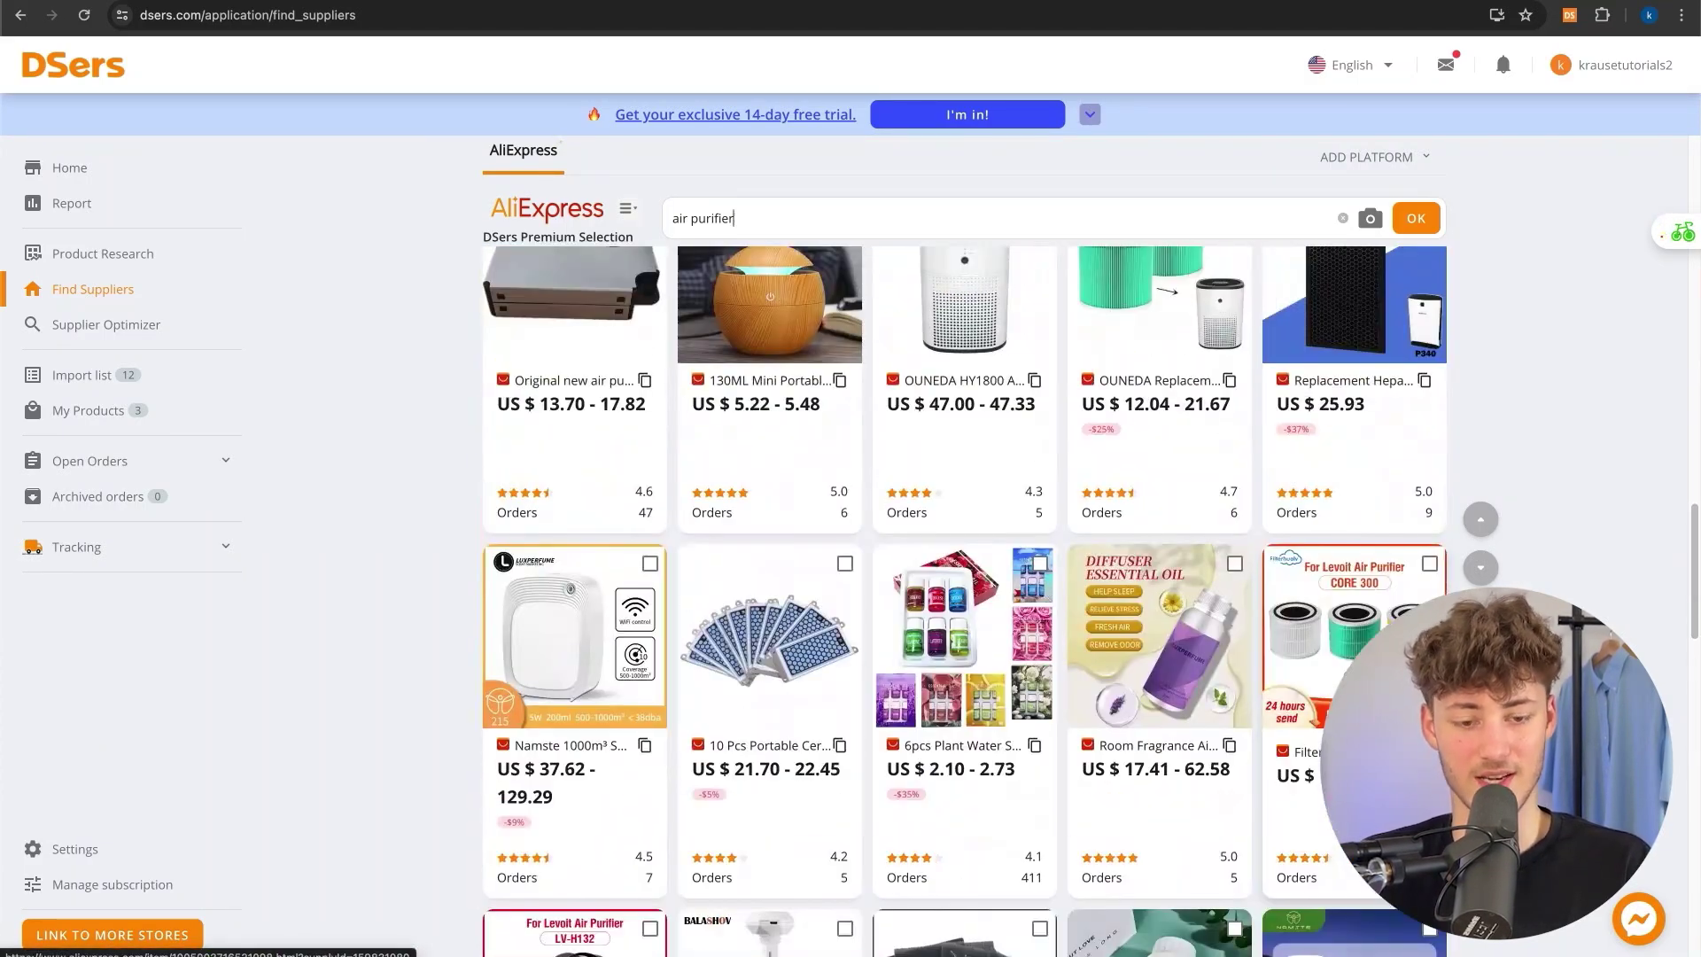
scroll(1381, 553, up, 6)
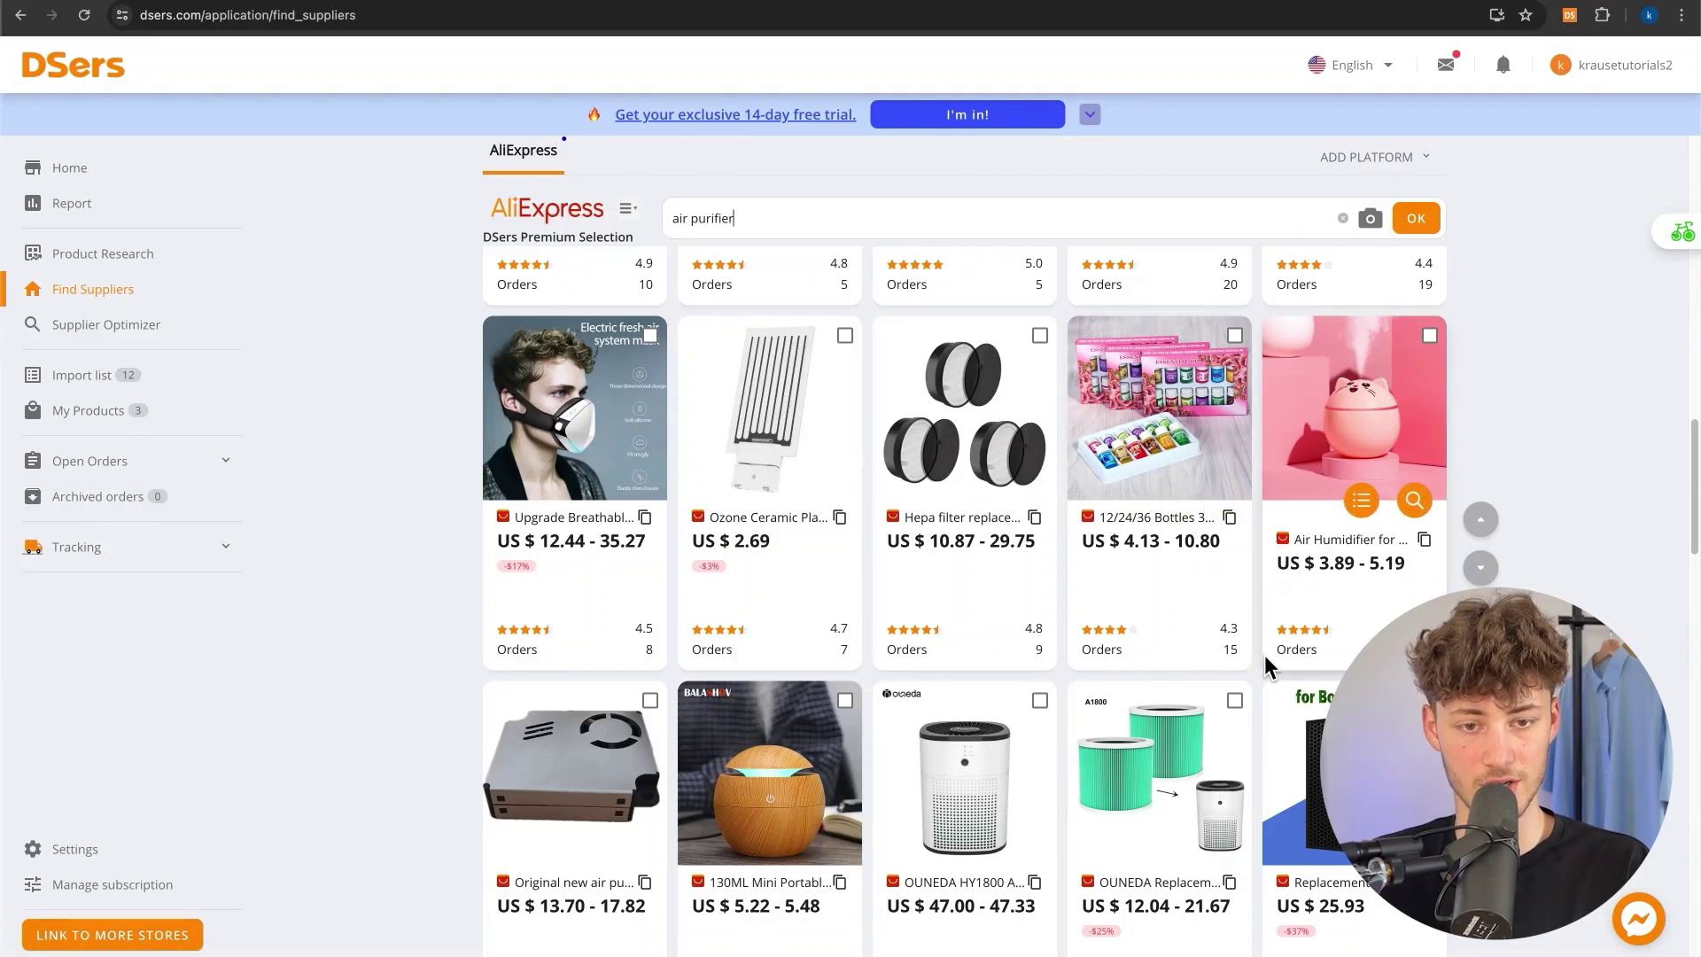
scroll(1302, 673, down, 10)
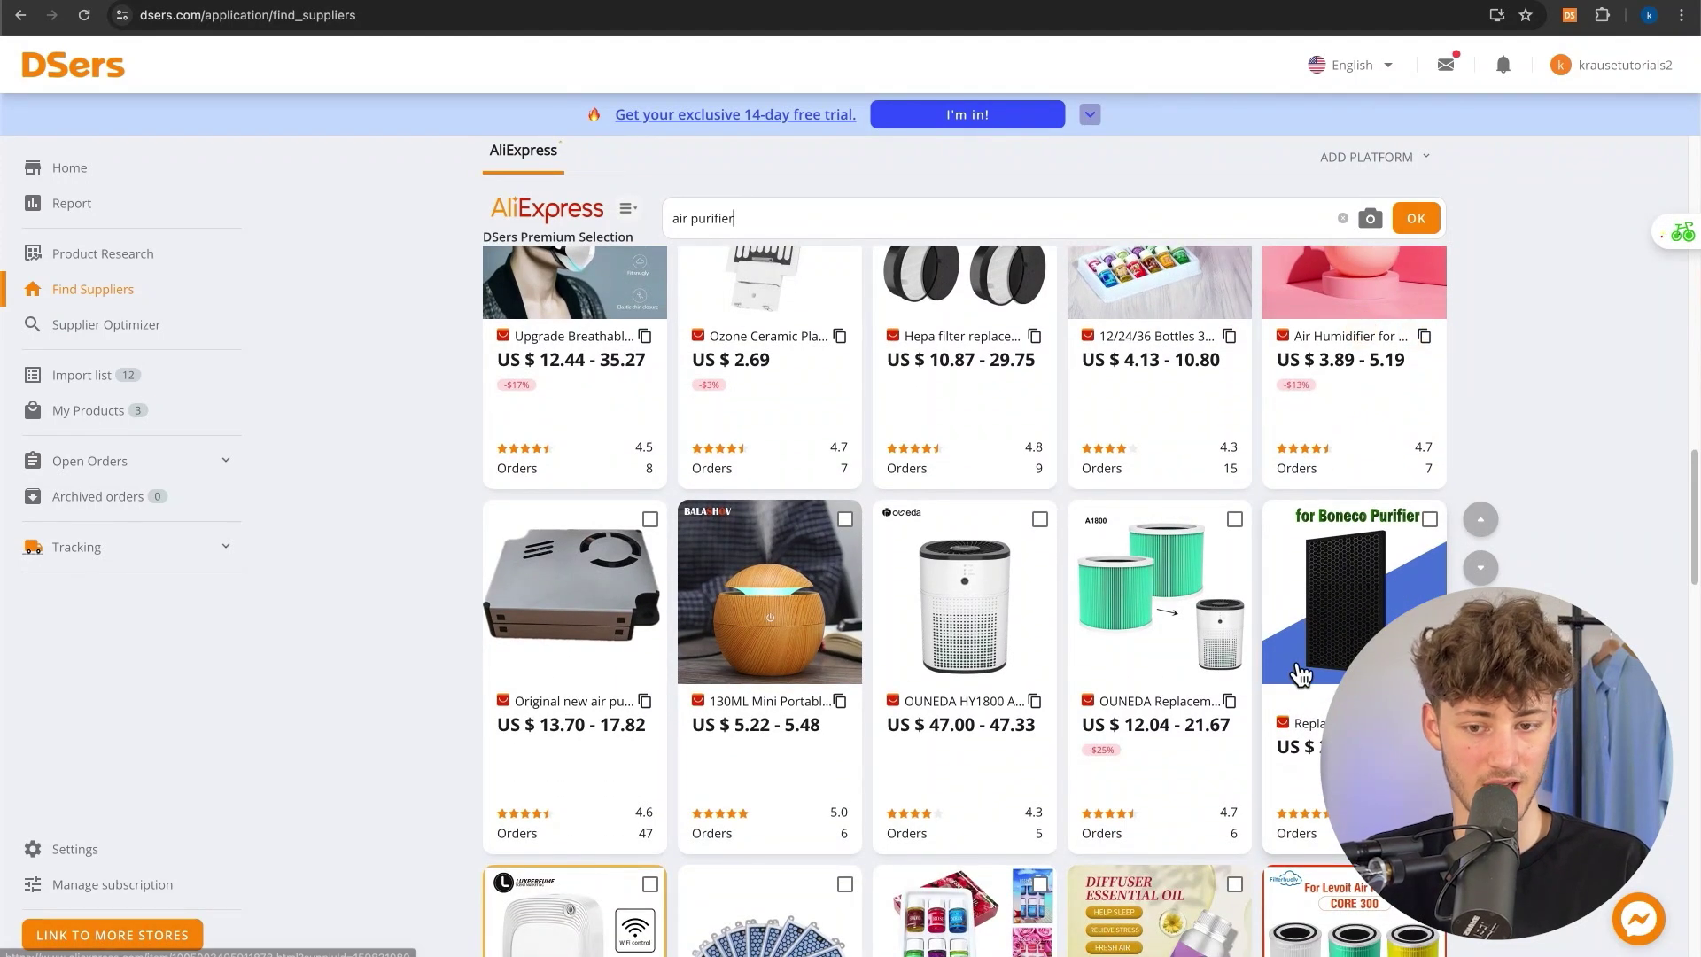
scroll(1313, 734, down, 5)
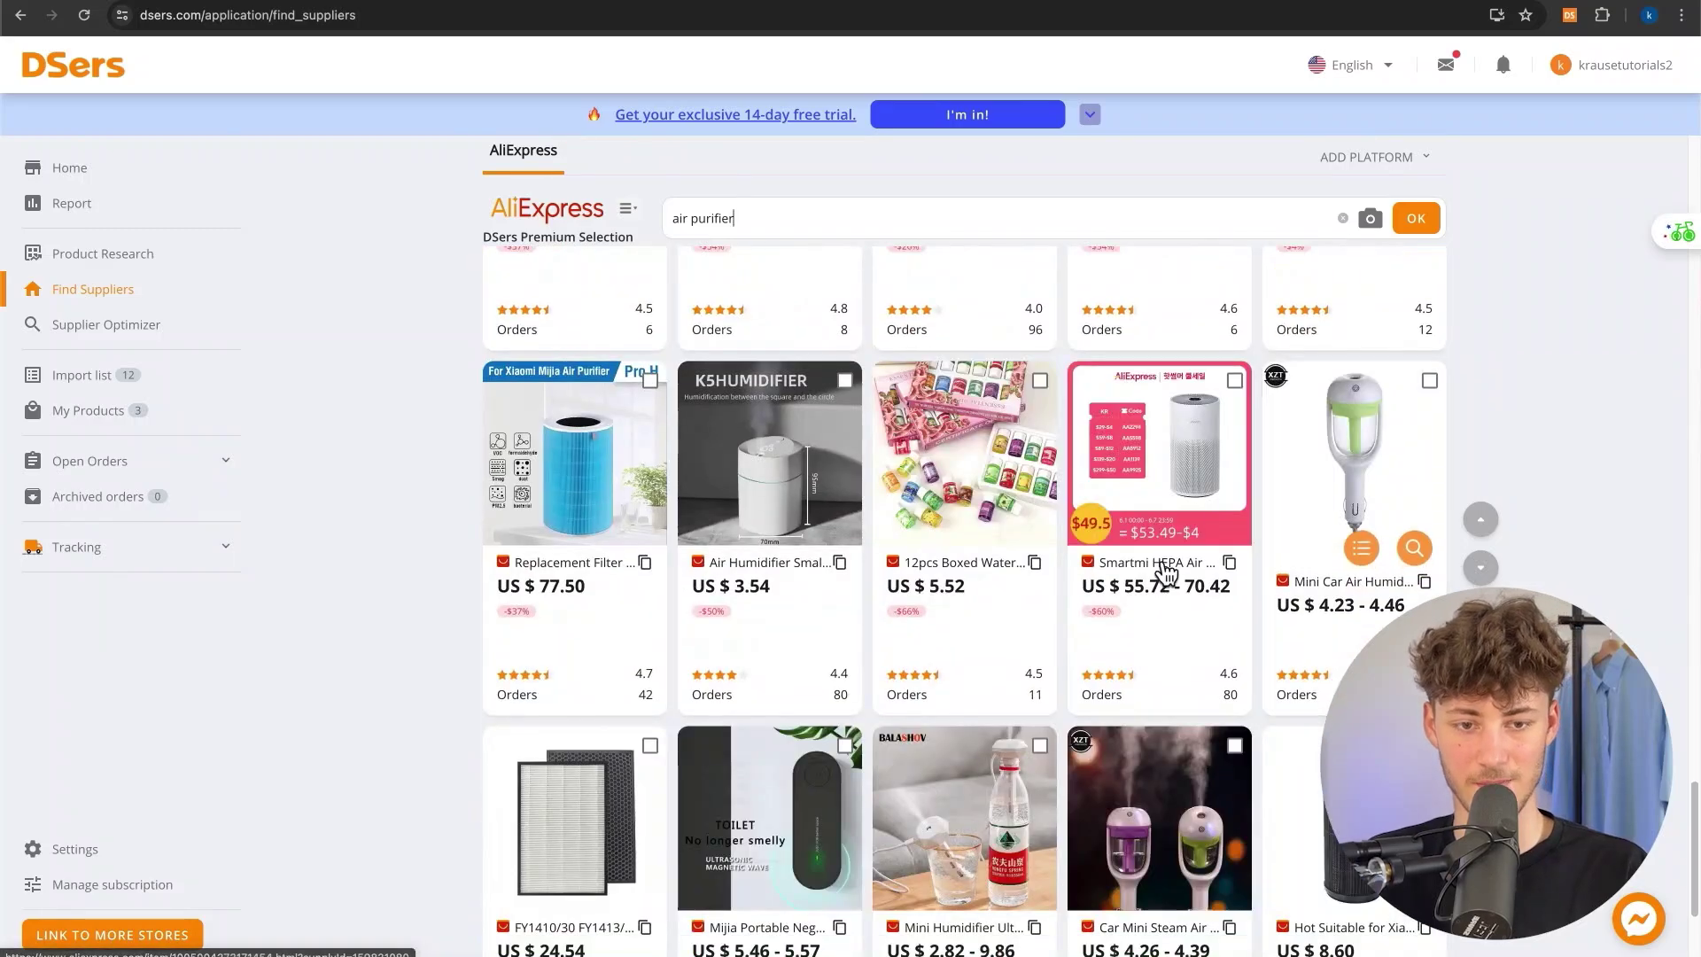
scroll(939, 718, up, 10)
scroll(568, 712, up, 10)
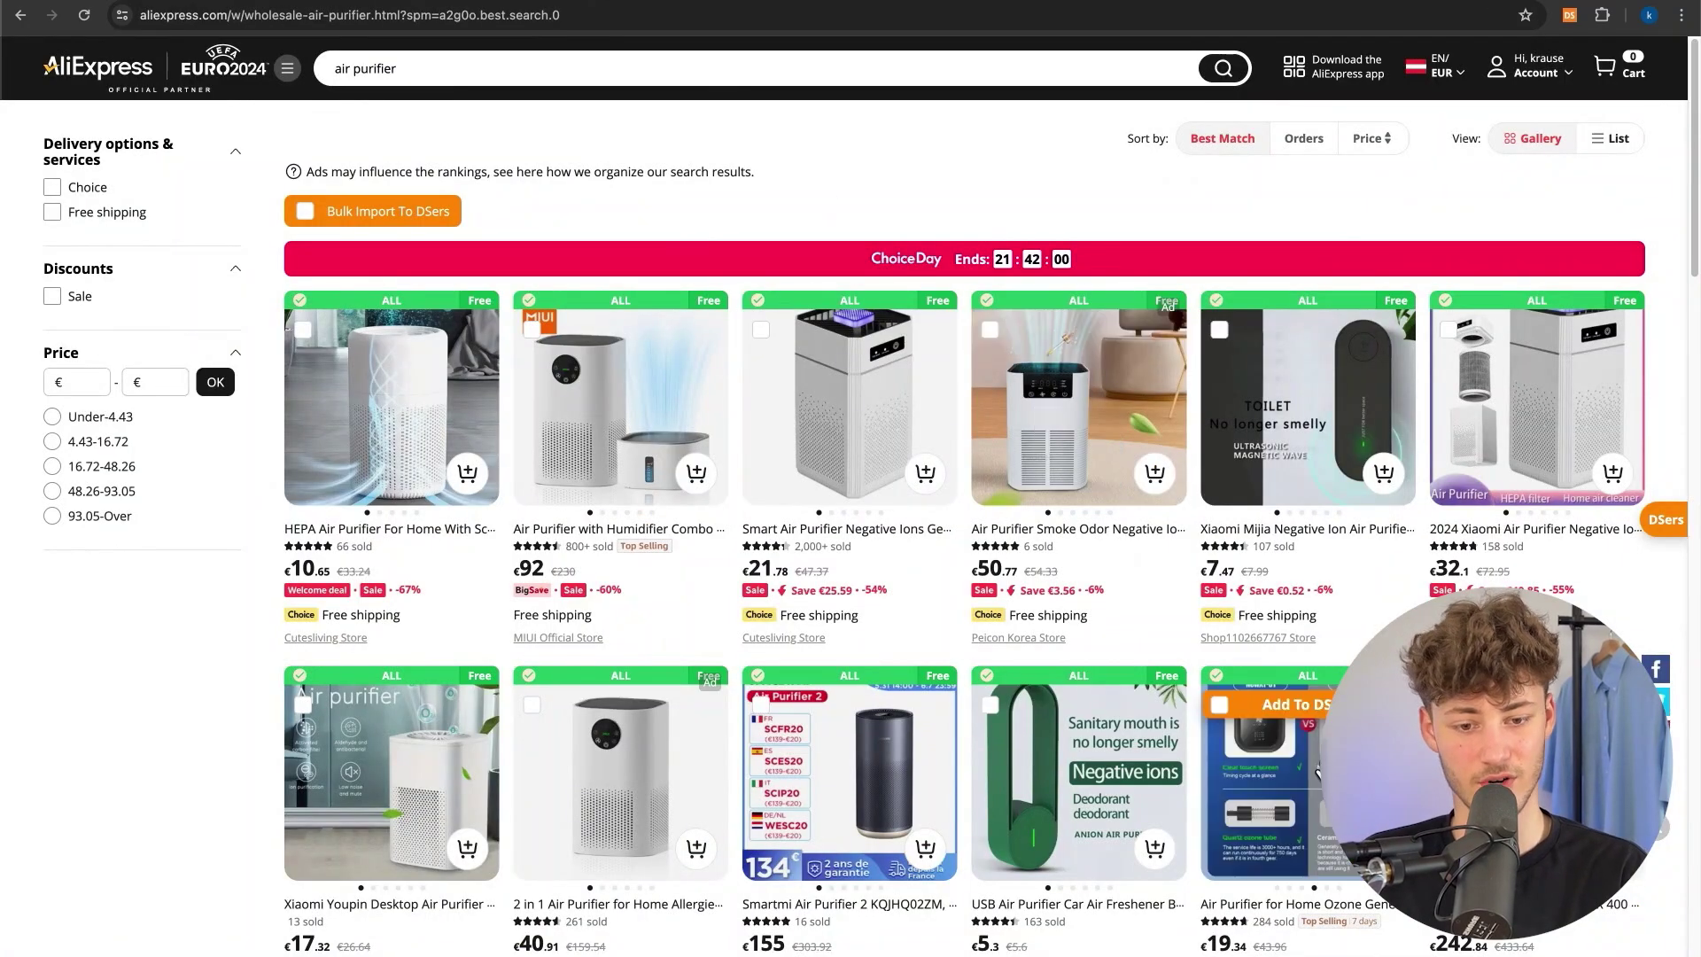
- Open the Air Cleaner 10000mAh Desktop listing on AliExpress and search DSers Supplier Optimizer with its product link
scroll(563, 551, down, 4)
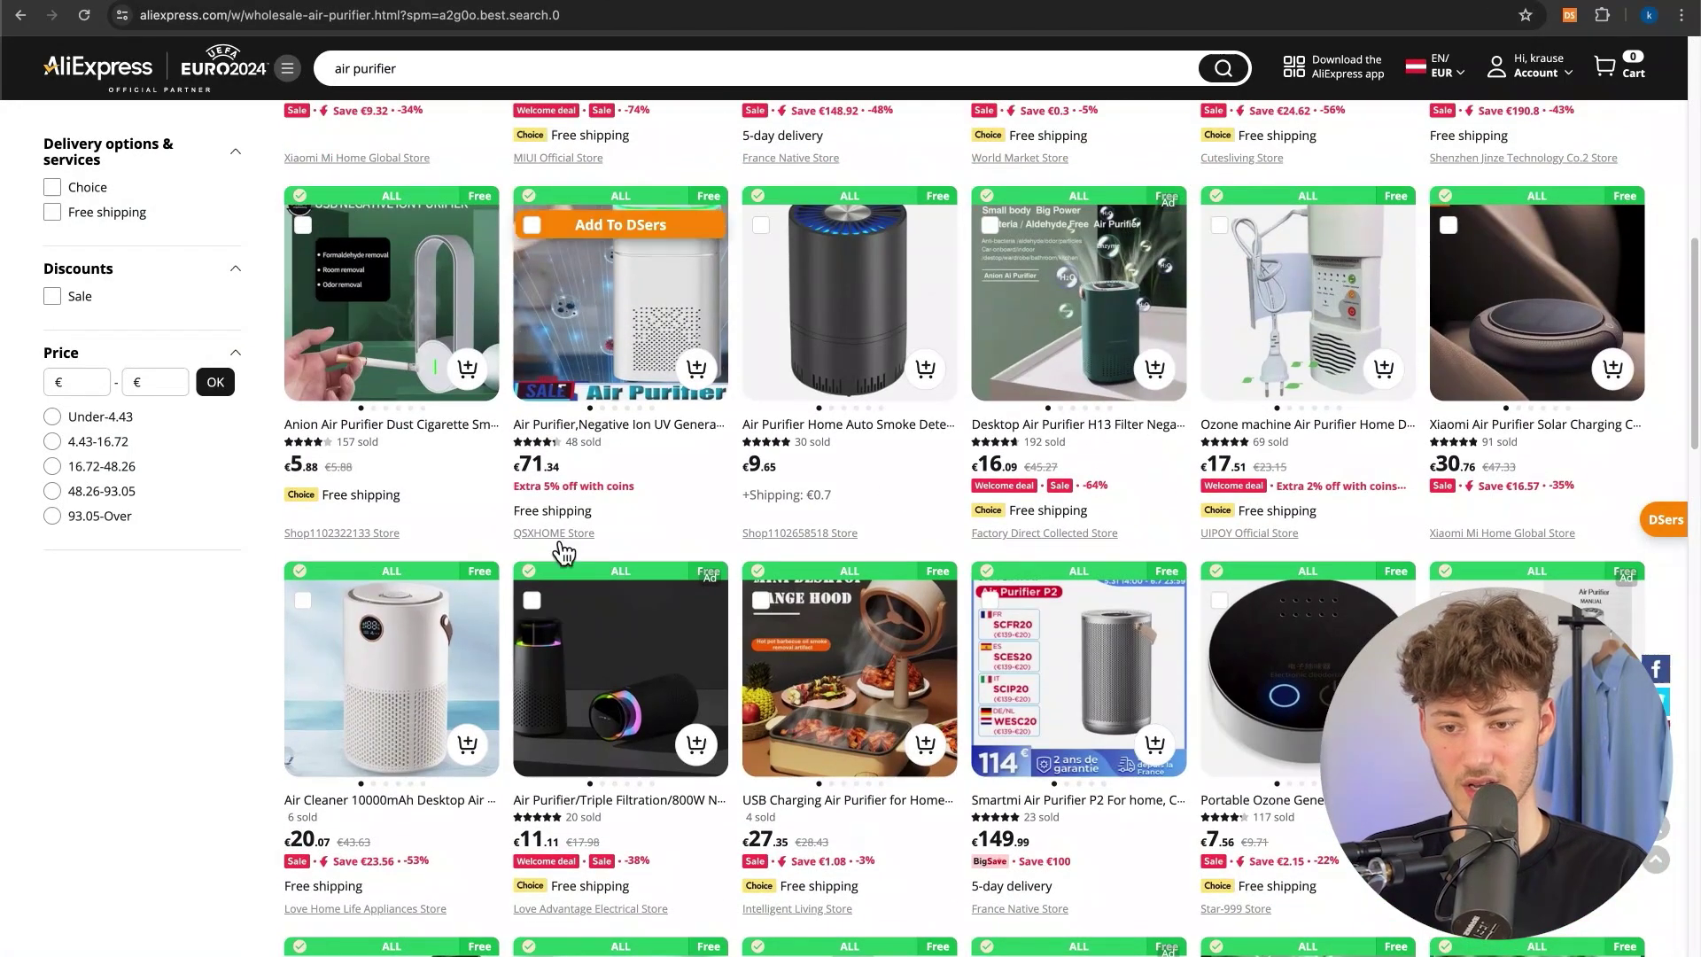
click(389, 673)
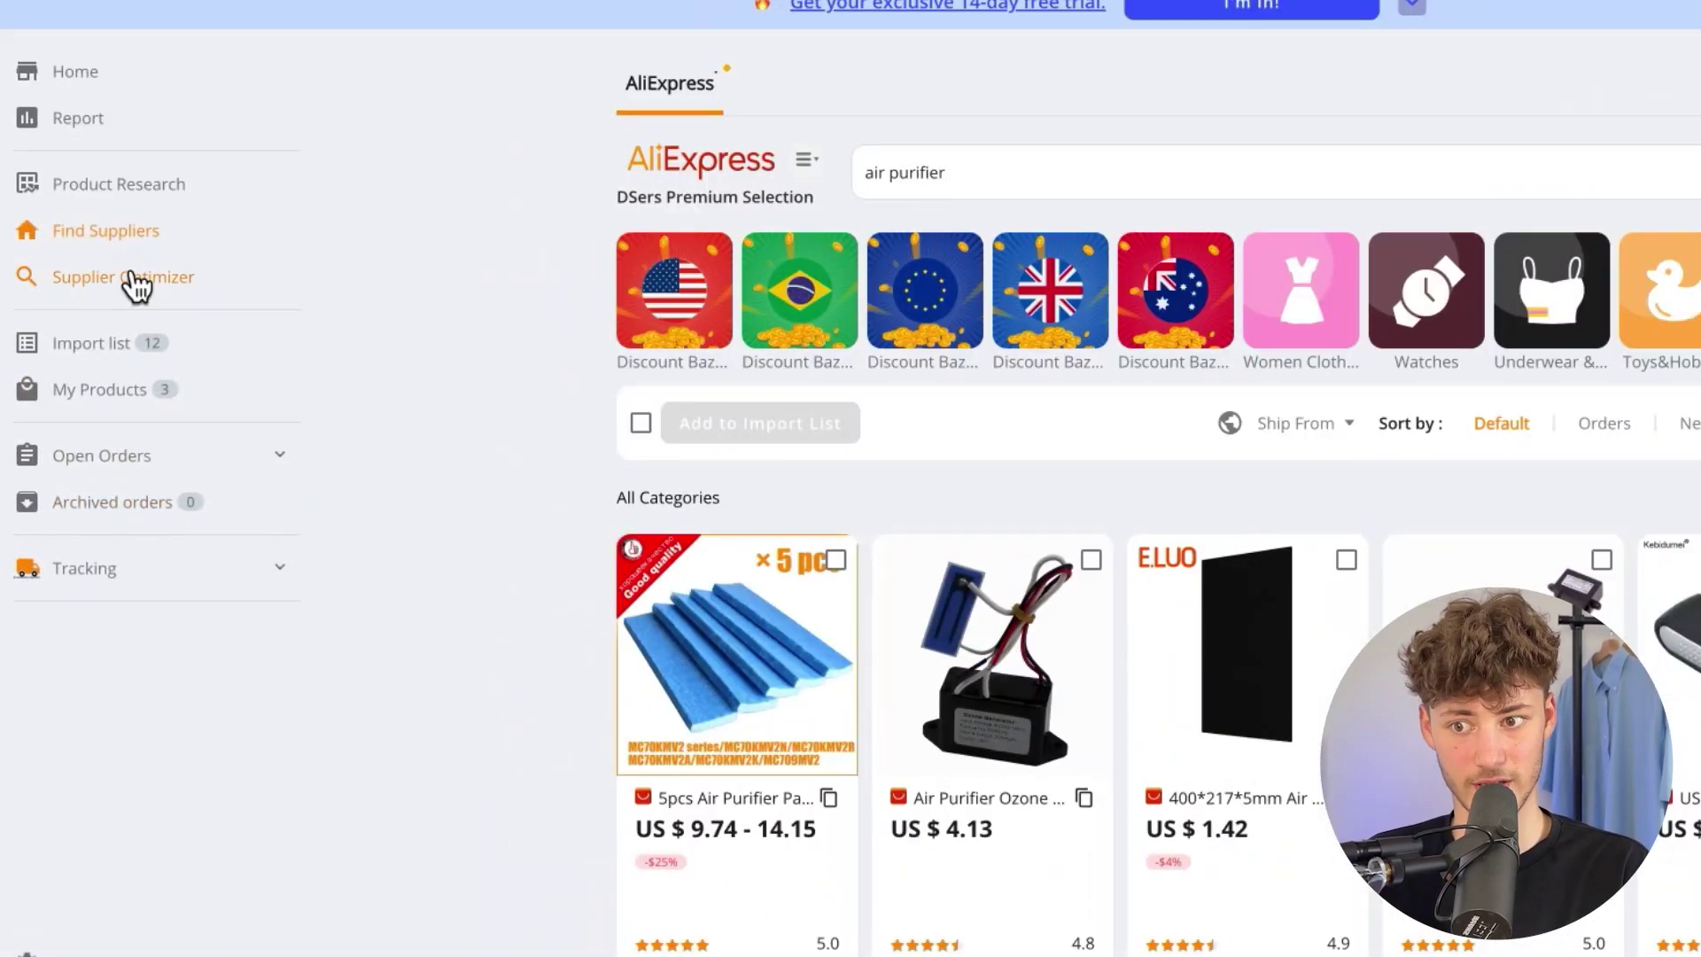
click(136, 280)
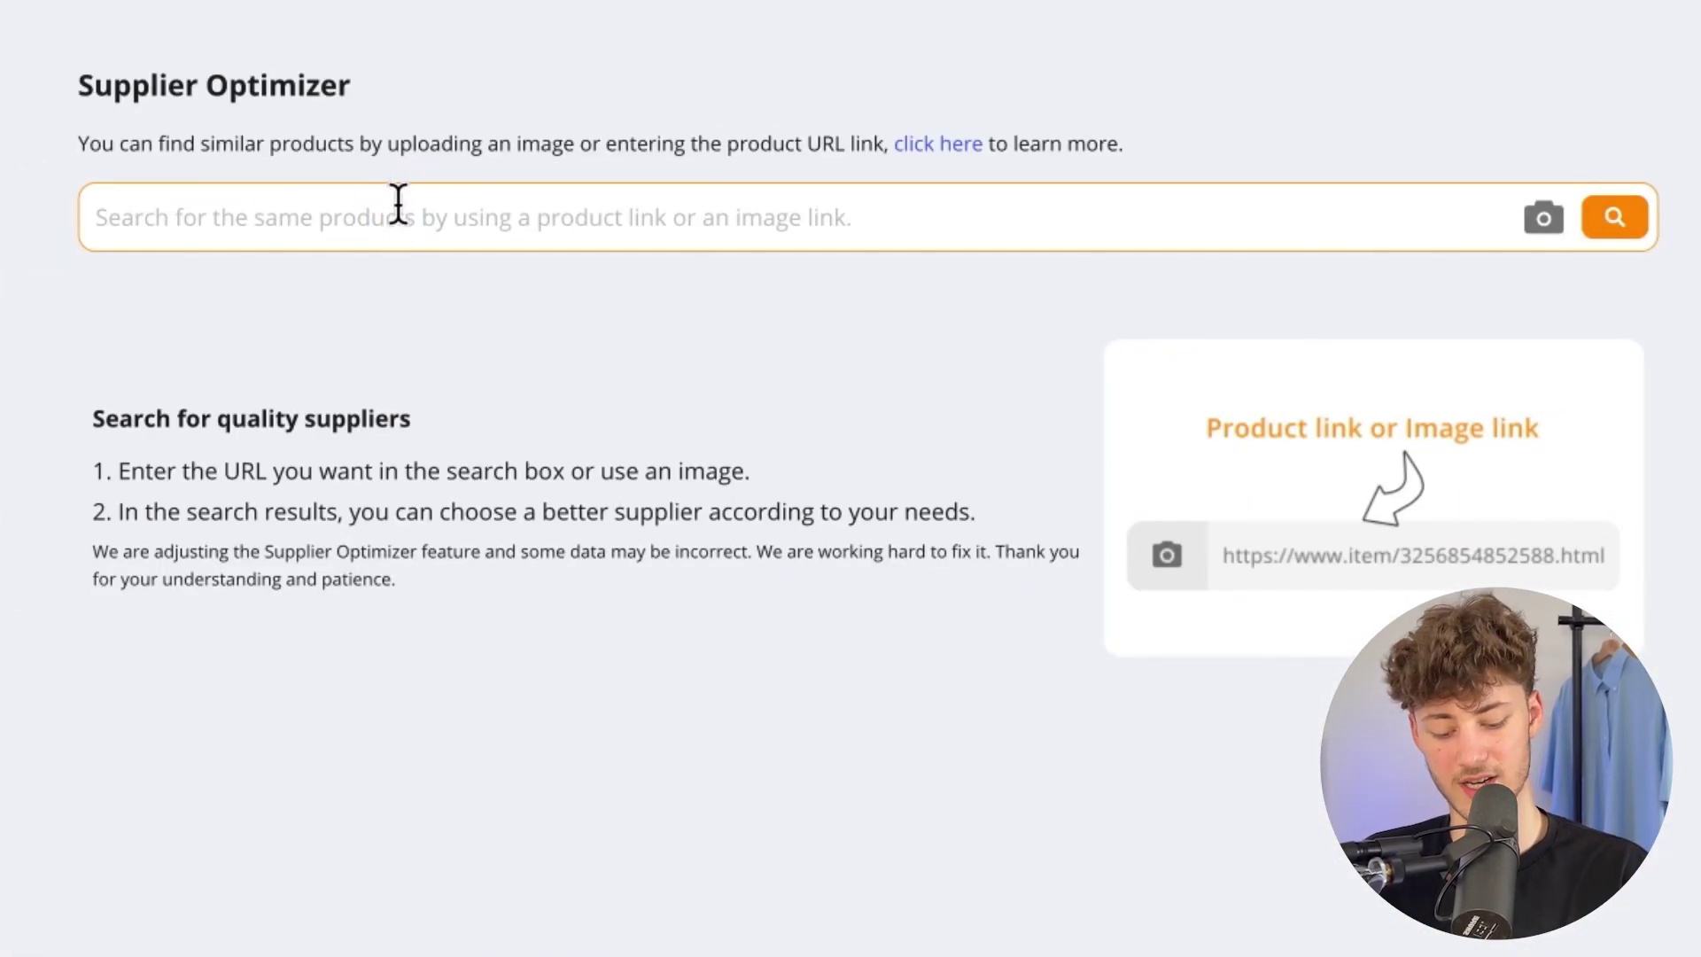
key(ctrl+v)
key(Return)
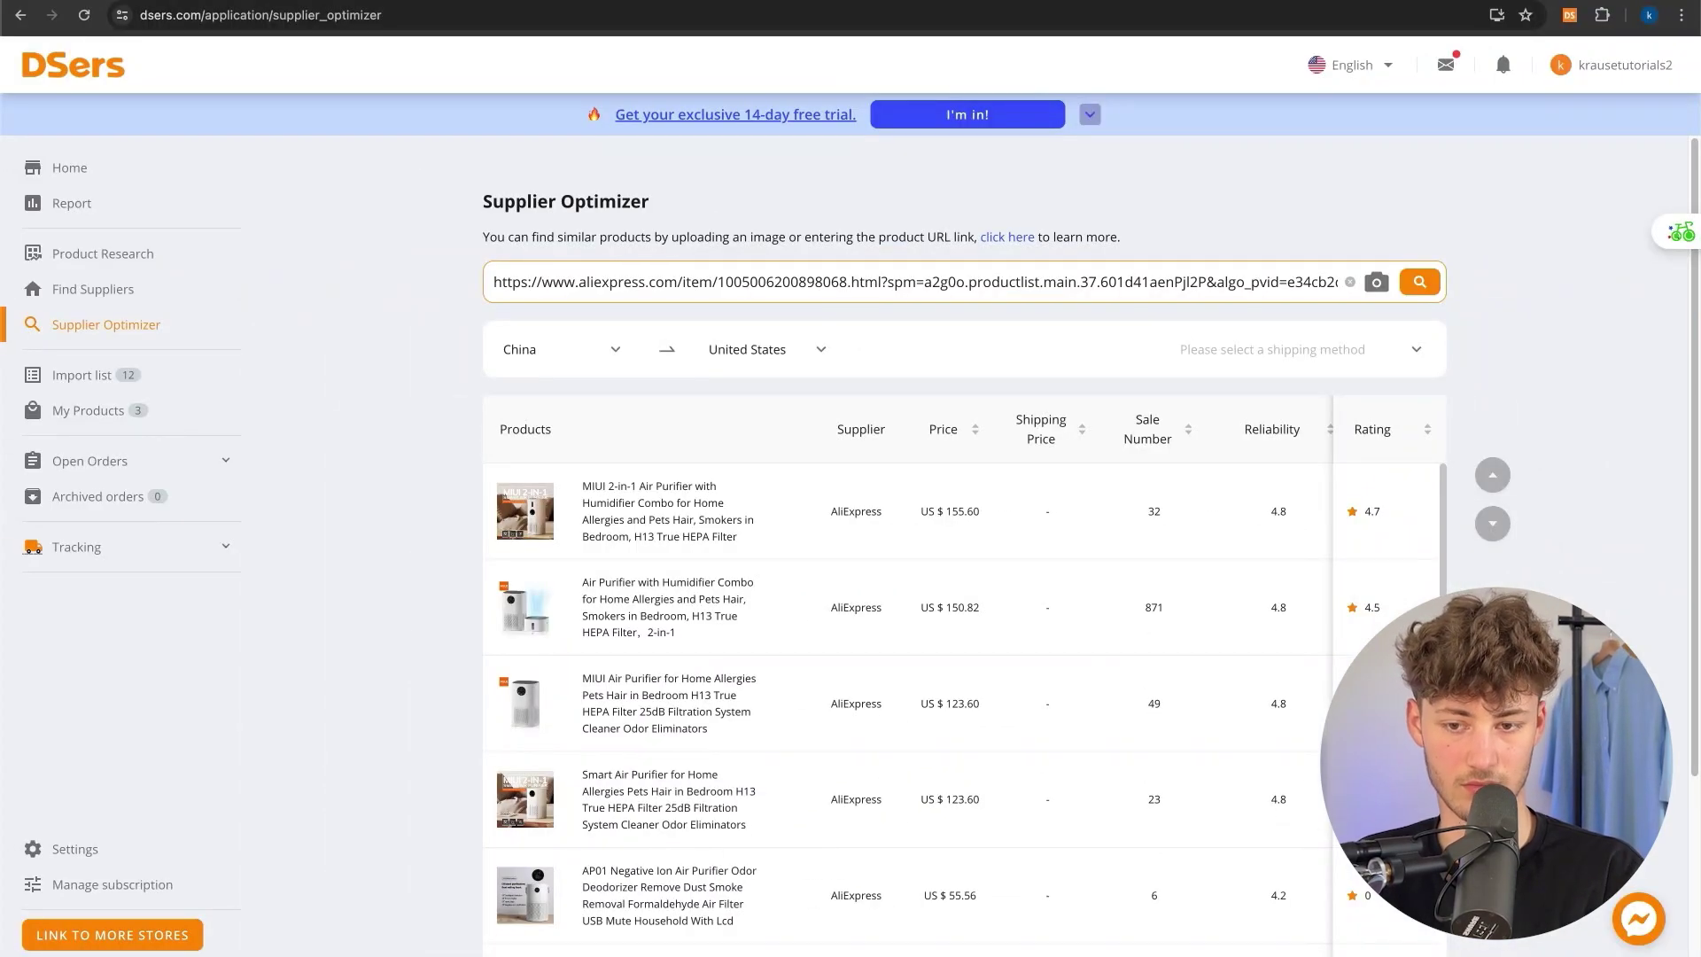
- Examine the alternative suppliers in the Supplier Optimizer results, comparing price, sale number, reliability and rating
scroll(762, 496, down, 5)
scroll(721, 514, up, 5)
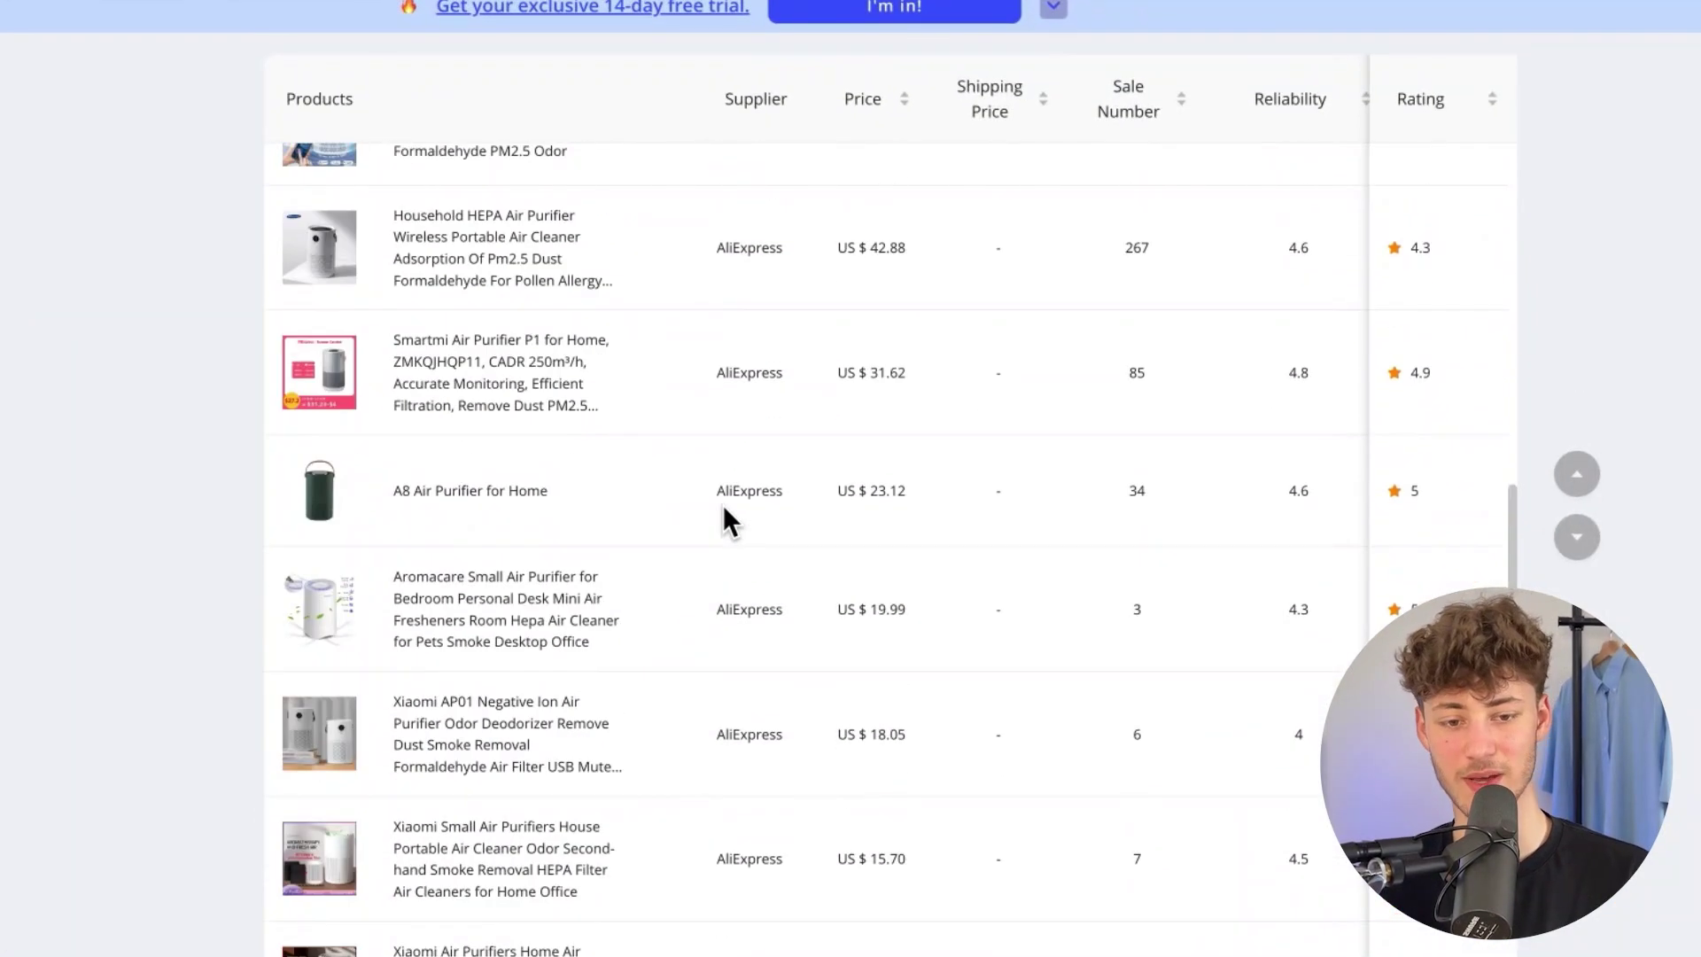
scroll(721, 511, down, 3)
scroll(721, 510, up, 10)
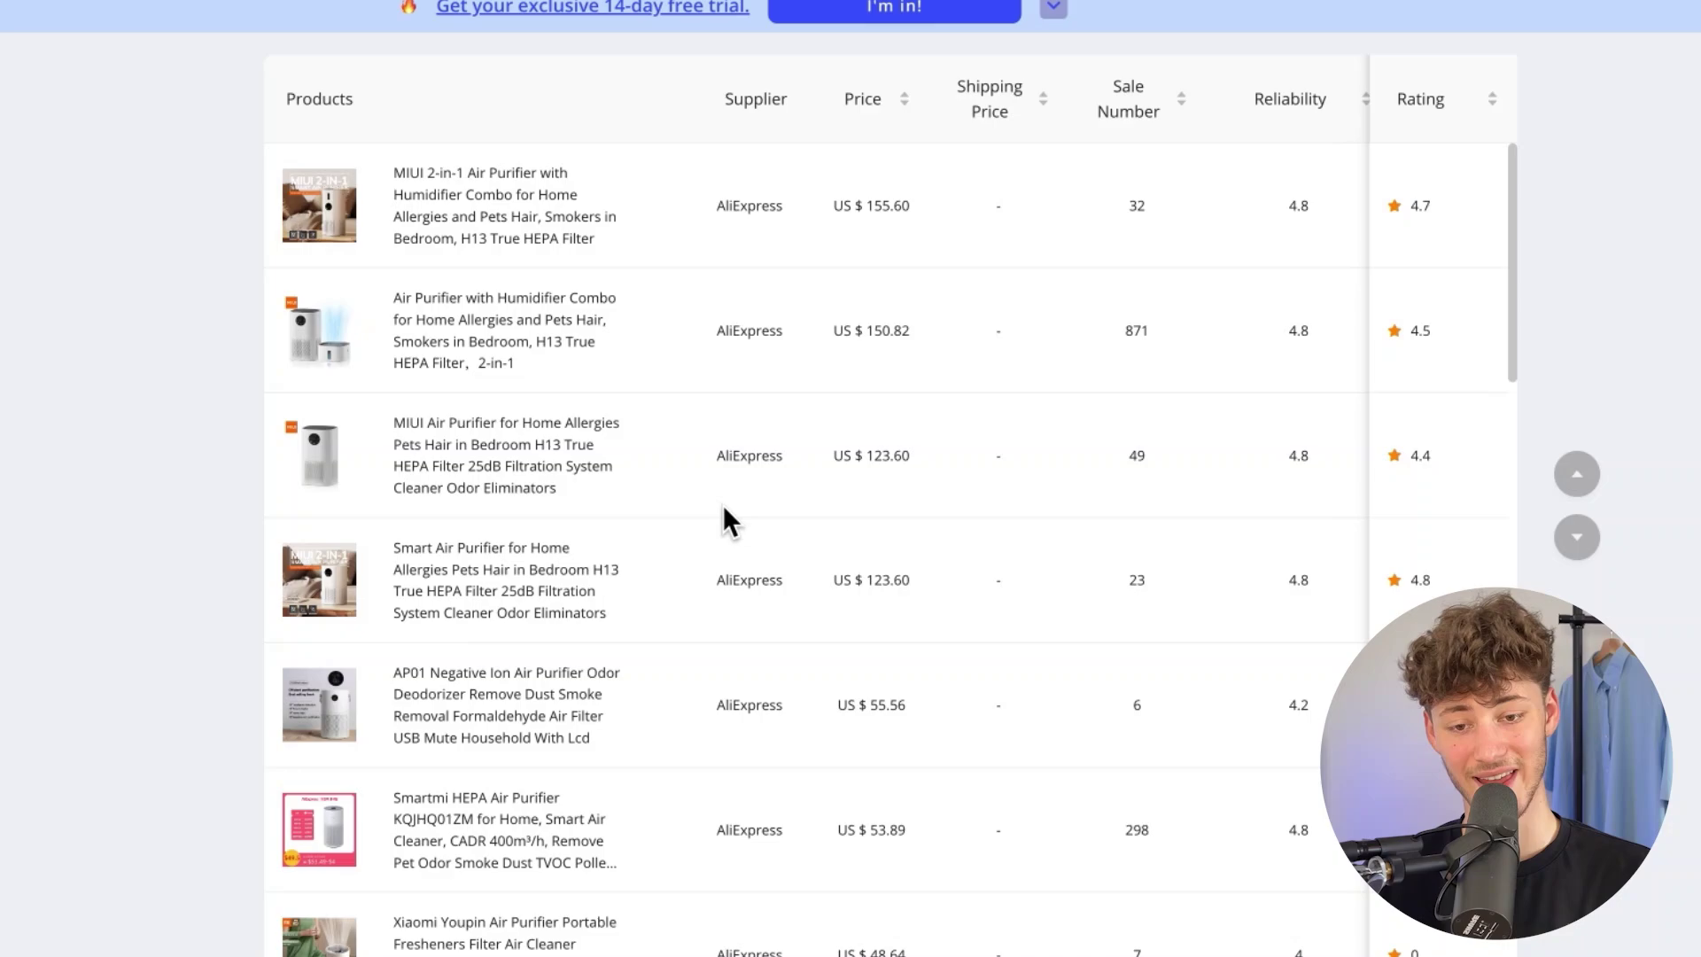
scroll(728, 514, up, 3)
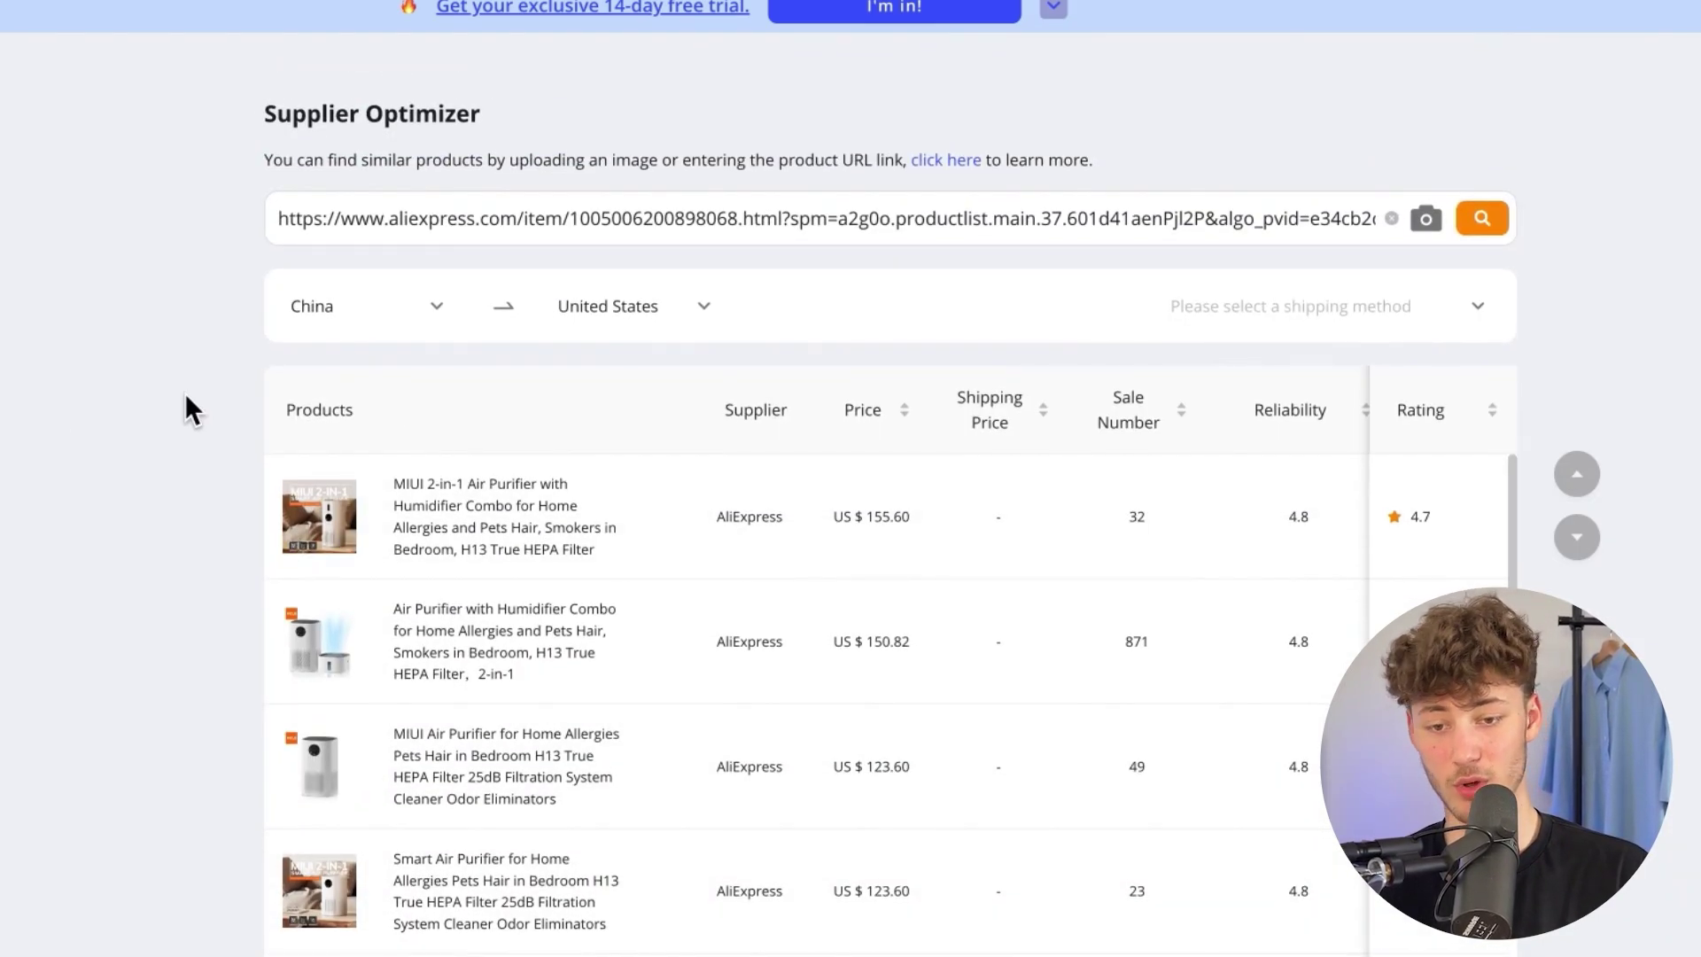
scroll(1064, 592, down, 8)
scroll(1065, 591, up, 4)
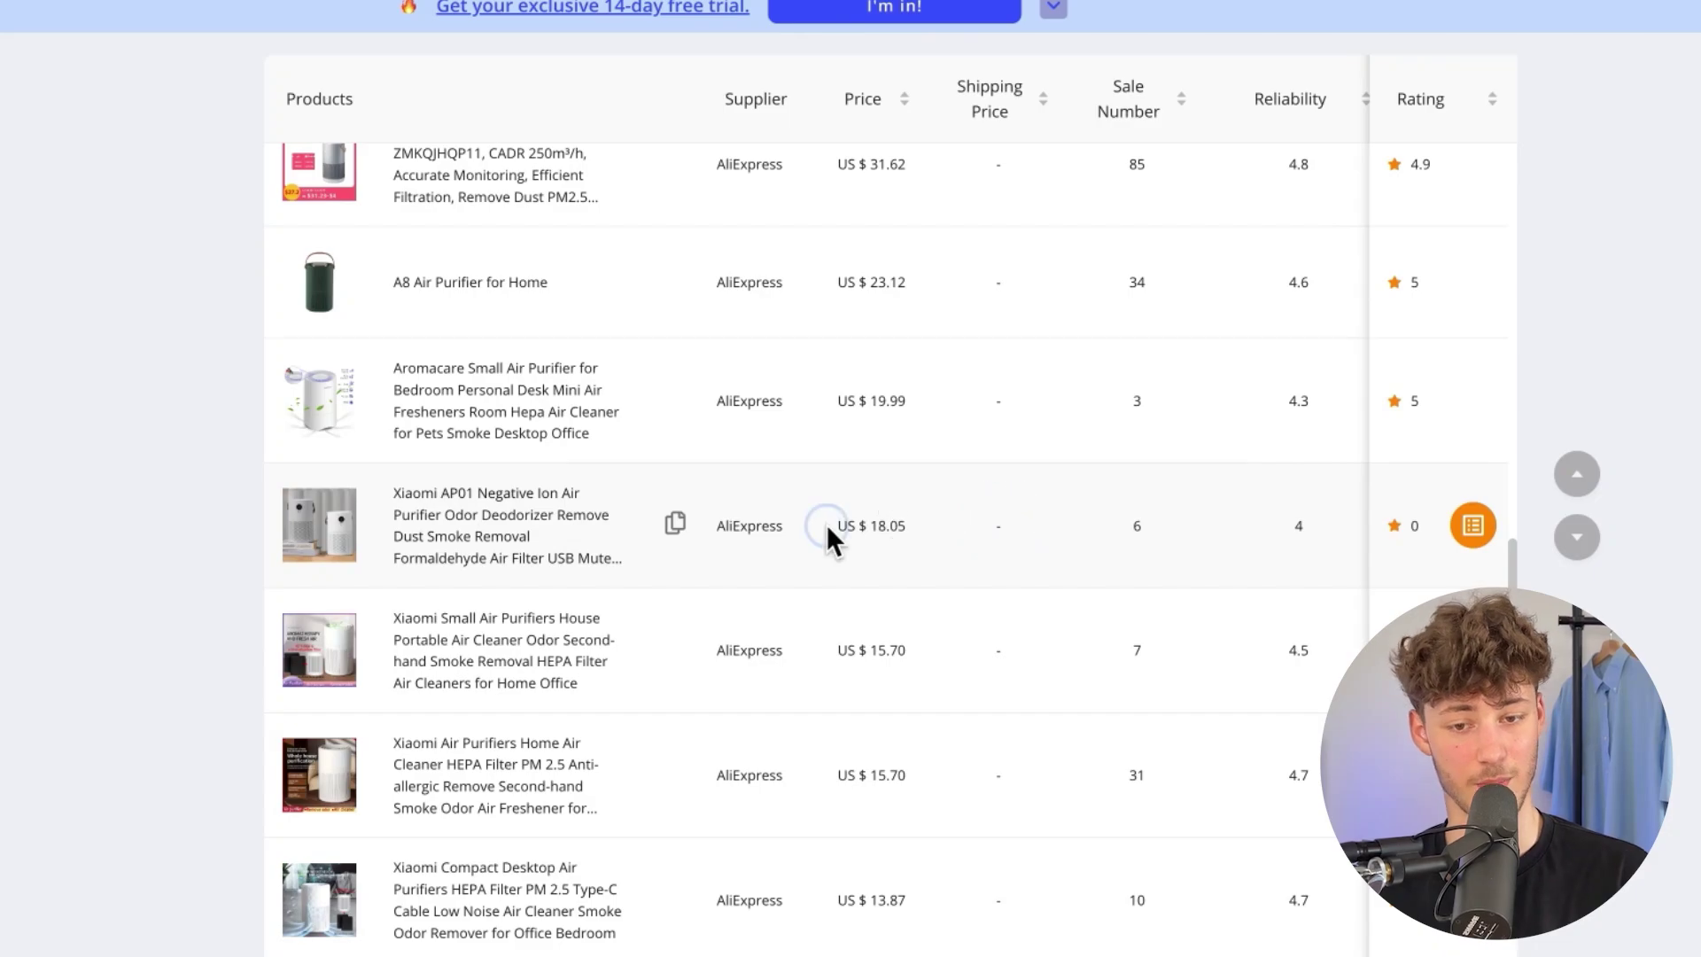
double_click(1137, 526)
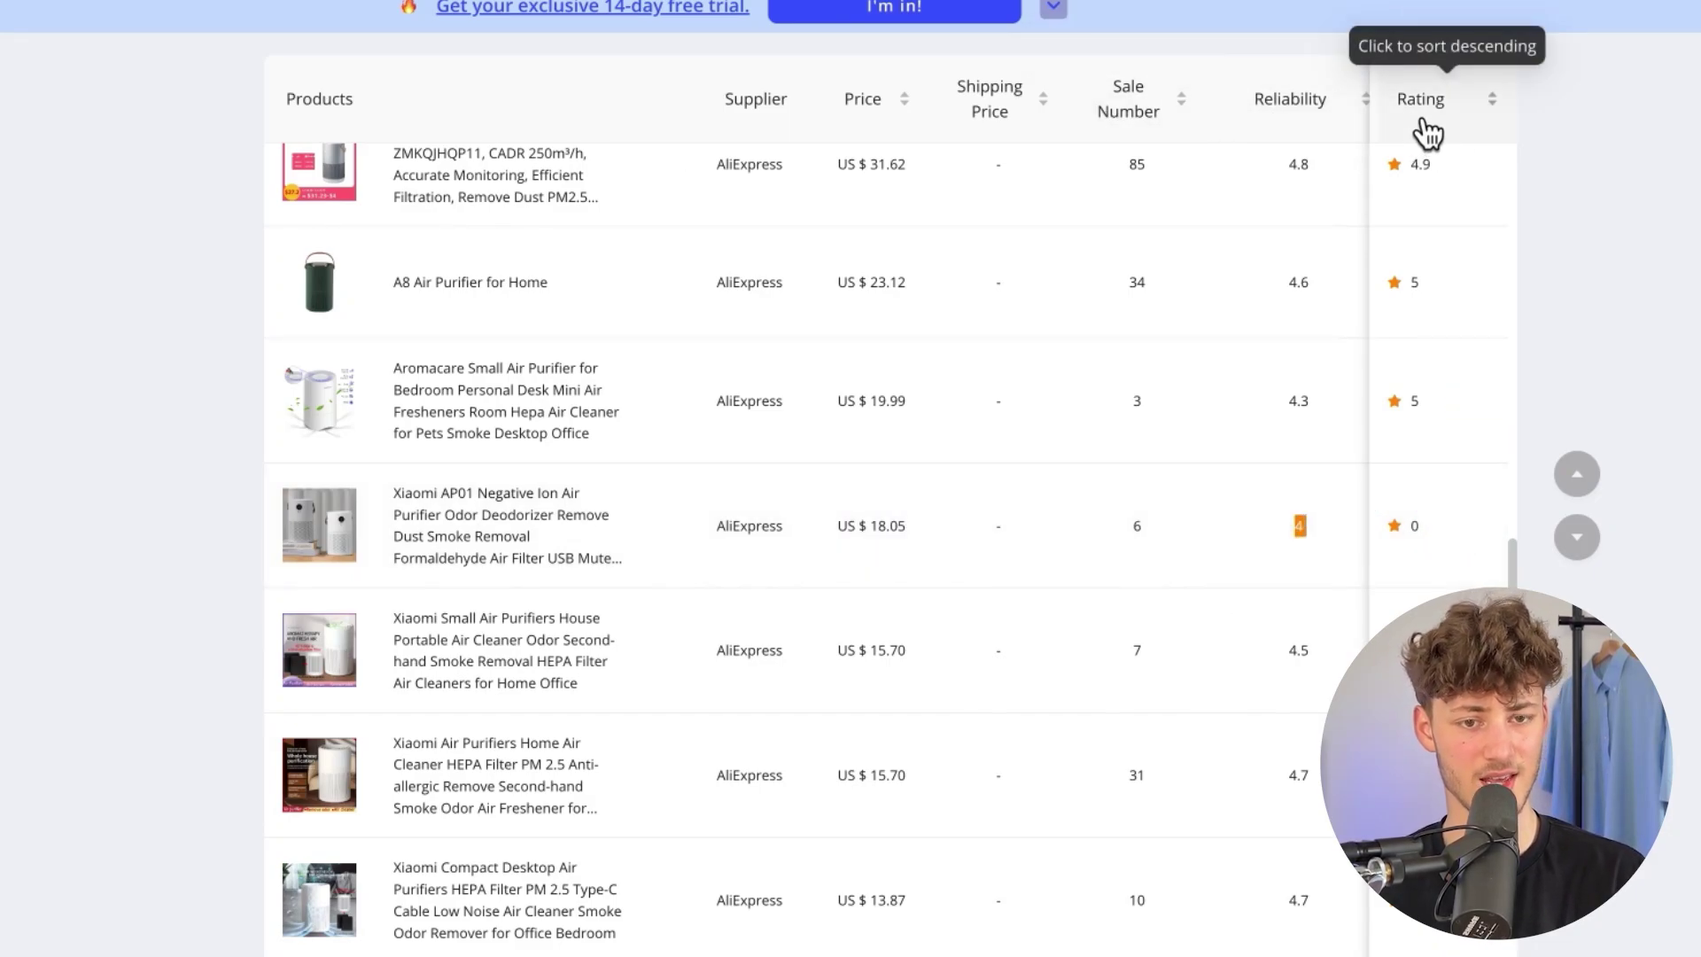
scroll(890, 495, up, 1)
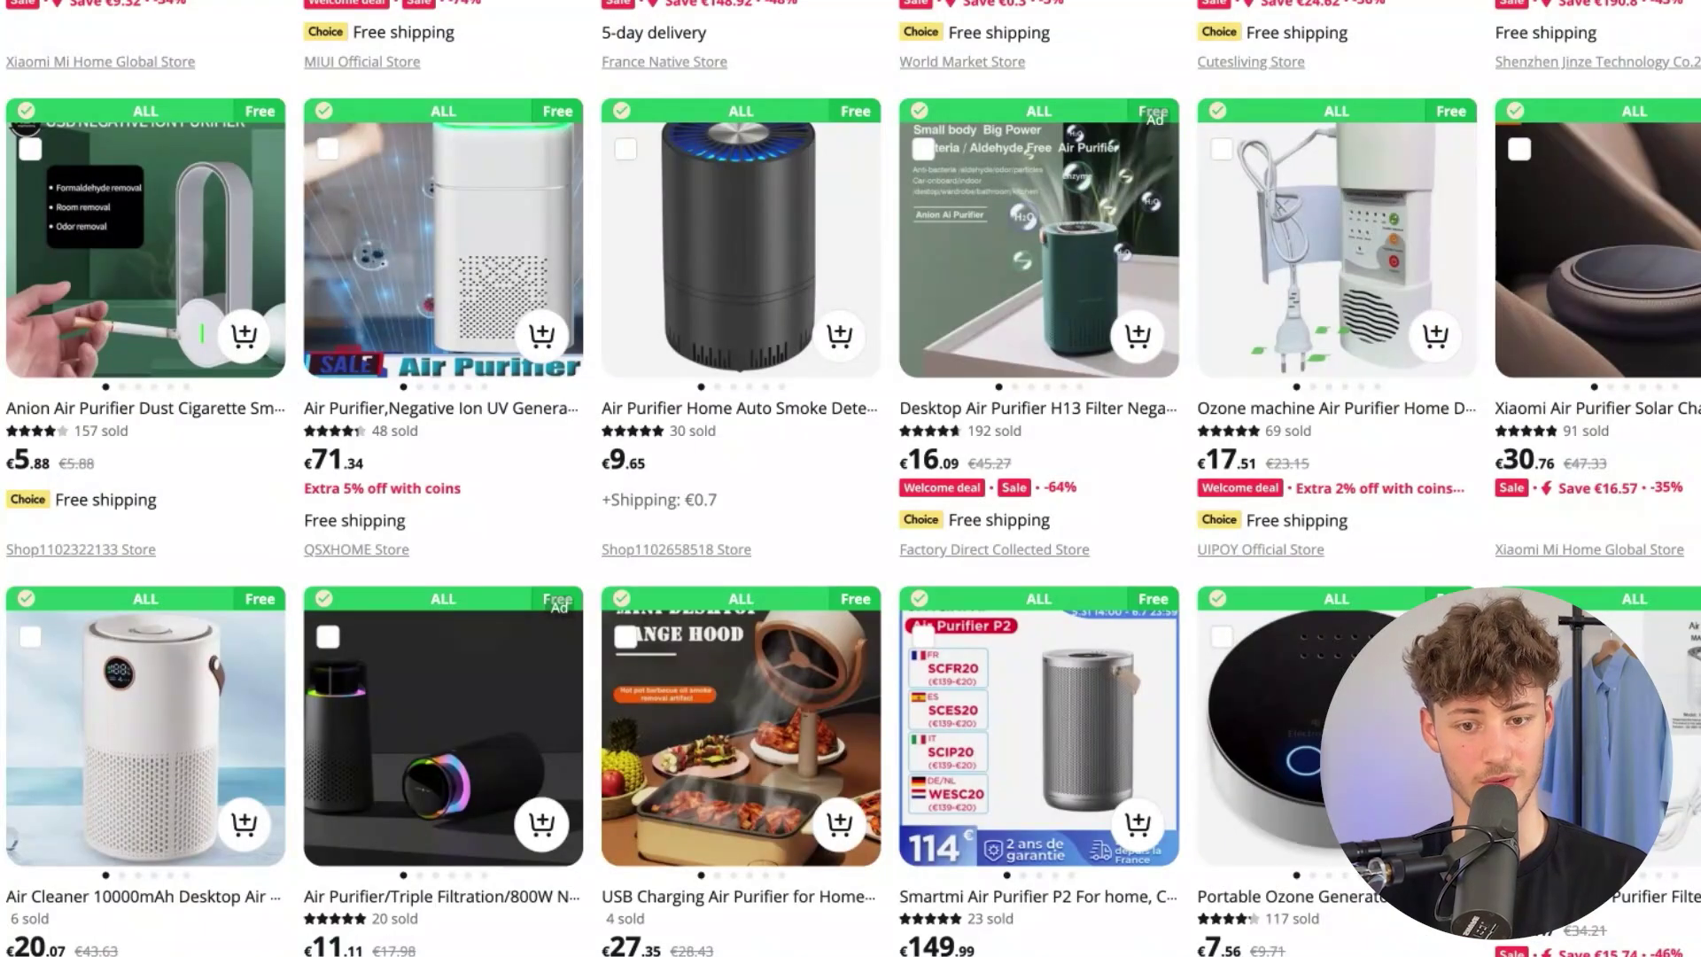
- Return to the AliExpress air purifier results and search for "air purifier cute" instead
scroll(1209, 417, down, 10)
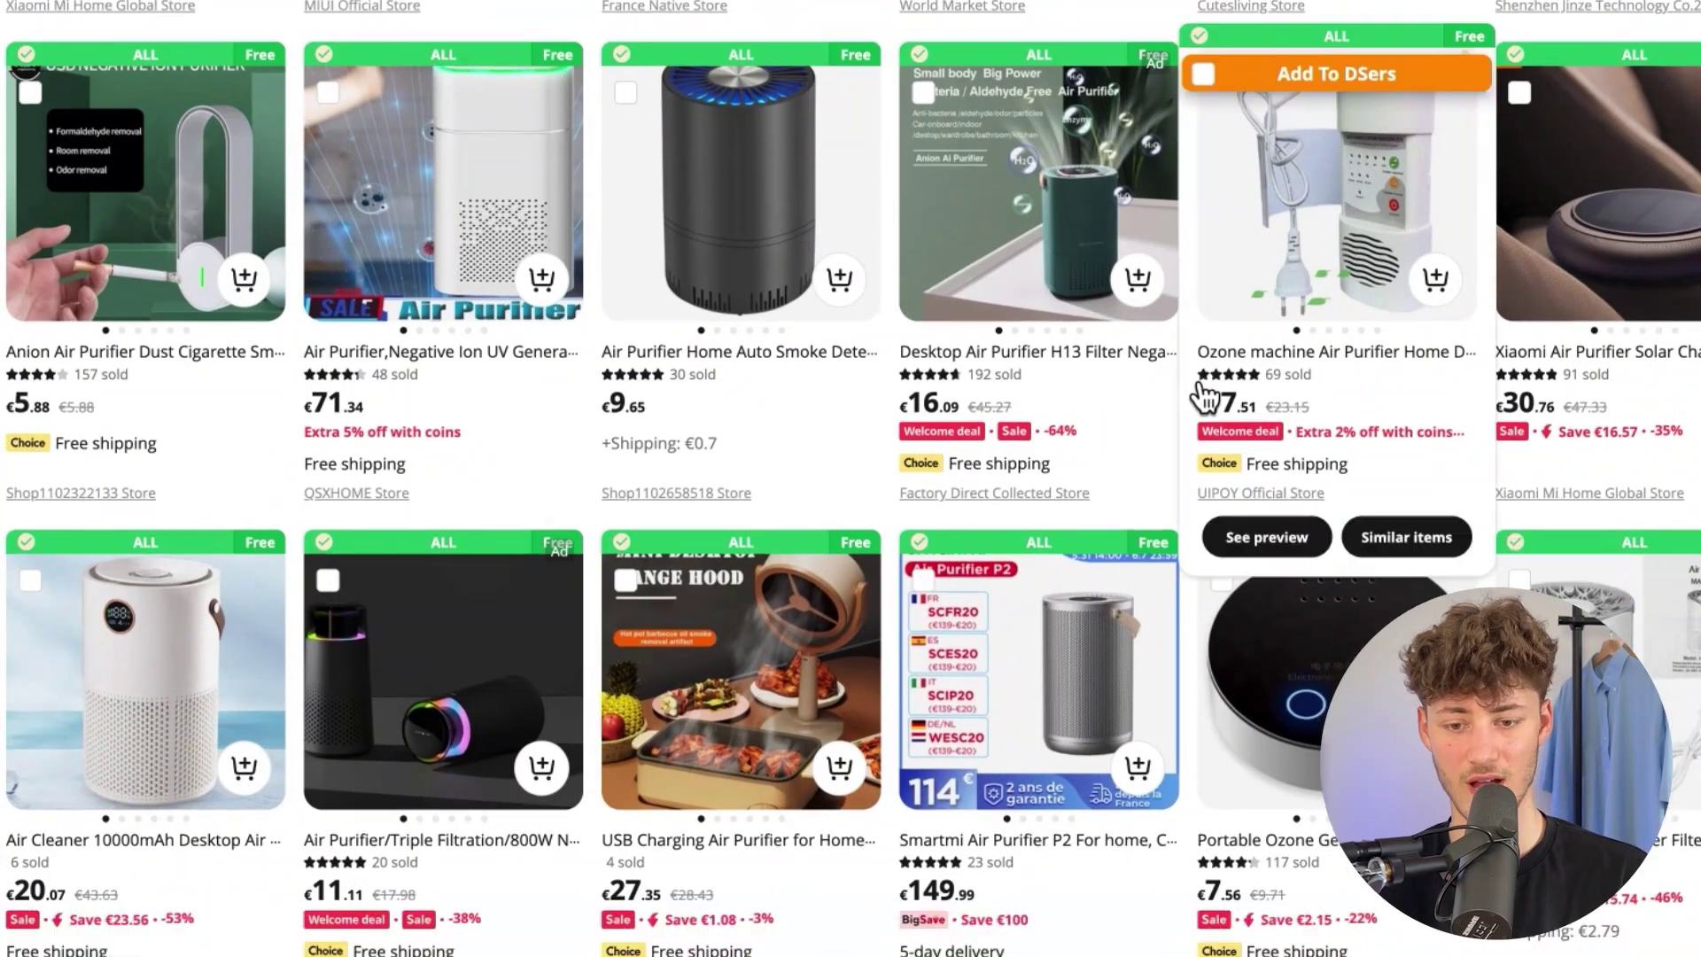
scroll(1209, 416, up, 5)
scroll(1209, 417, up, 5)
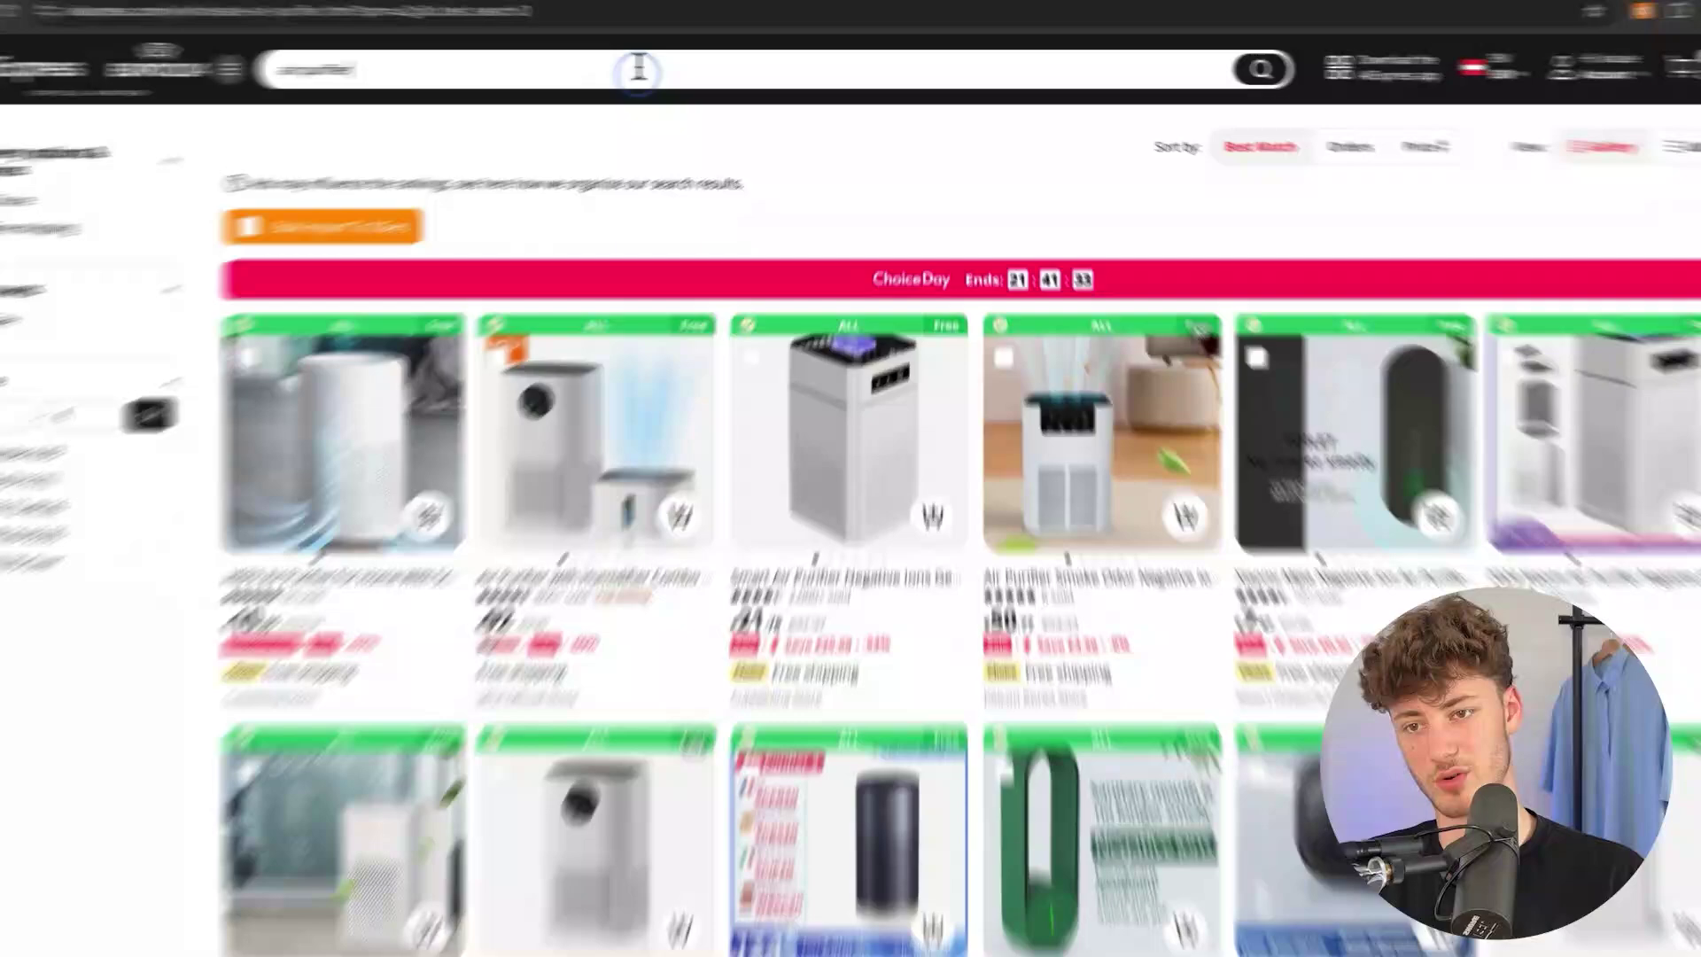
click(581, 65)
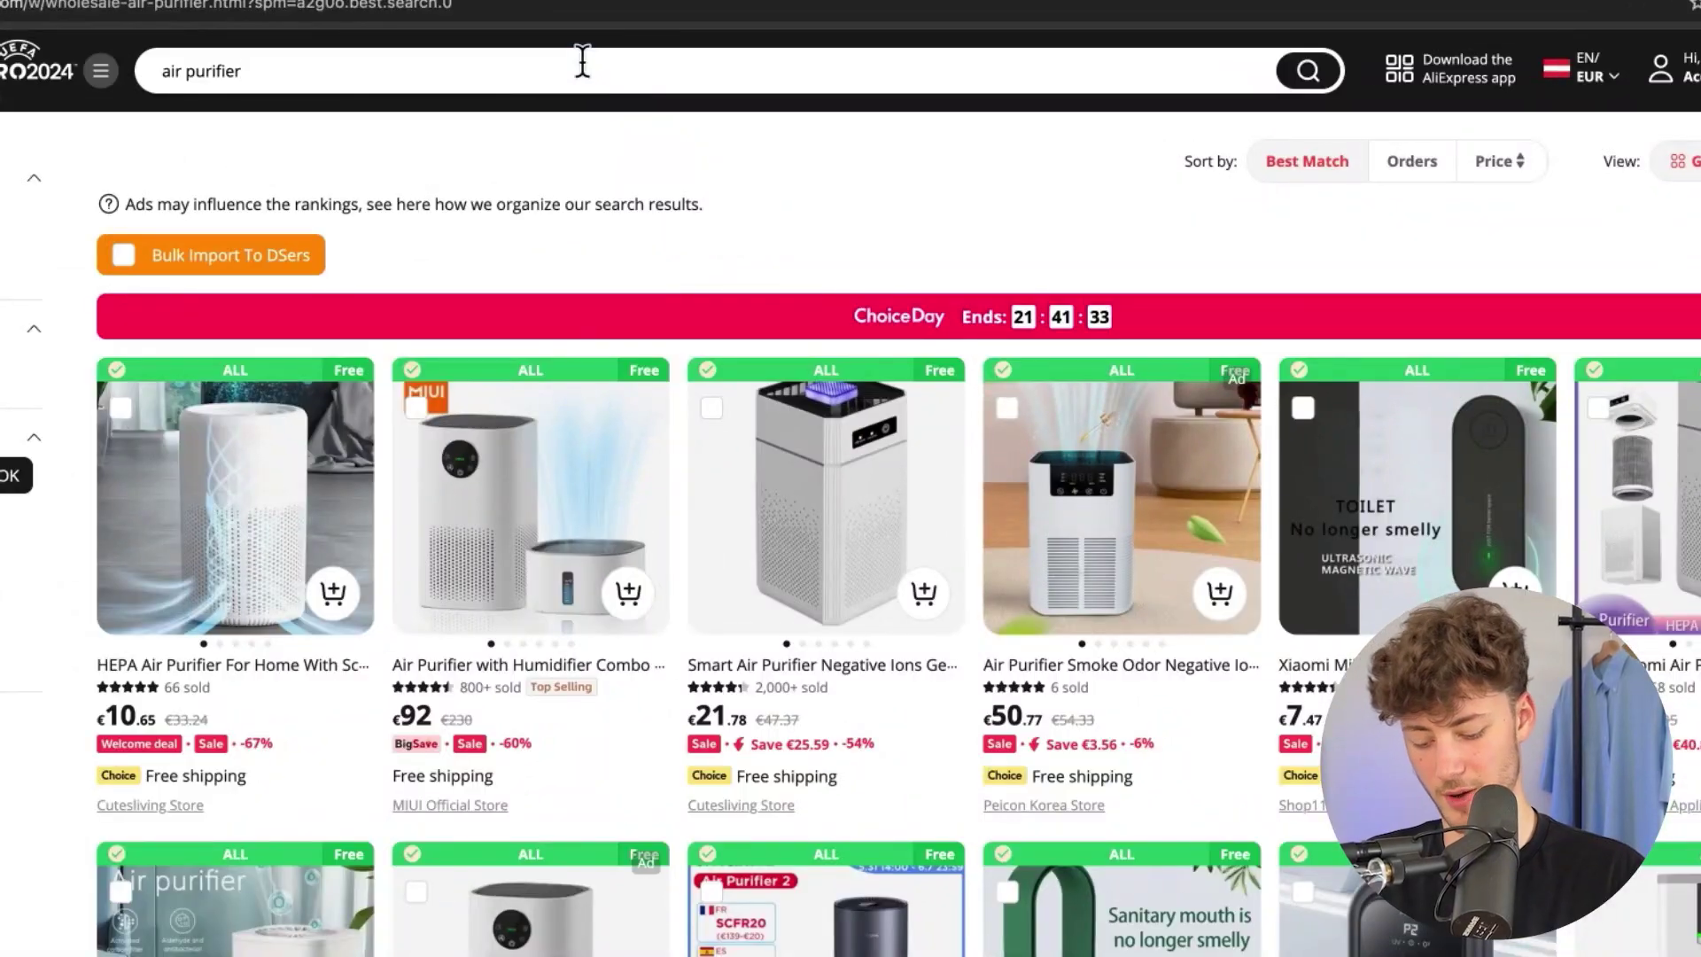
text(cute)
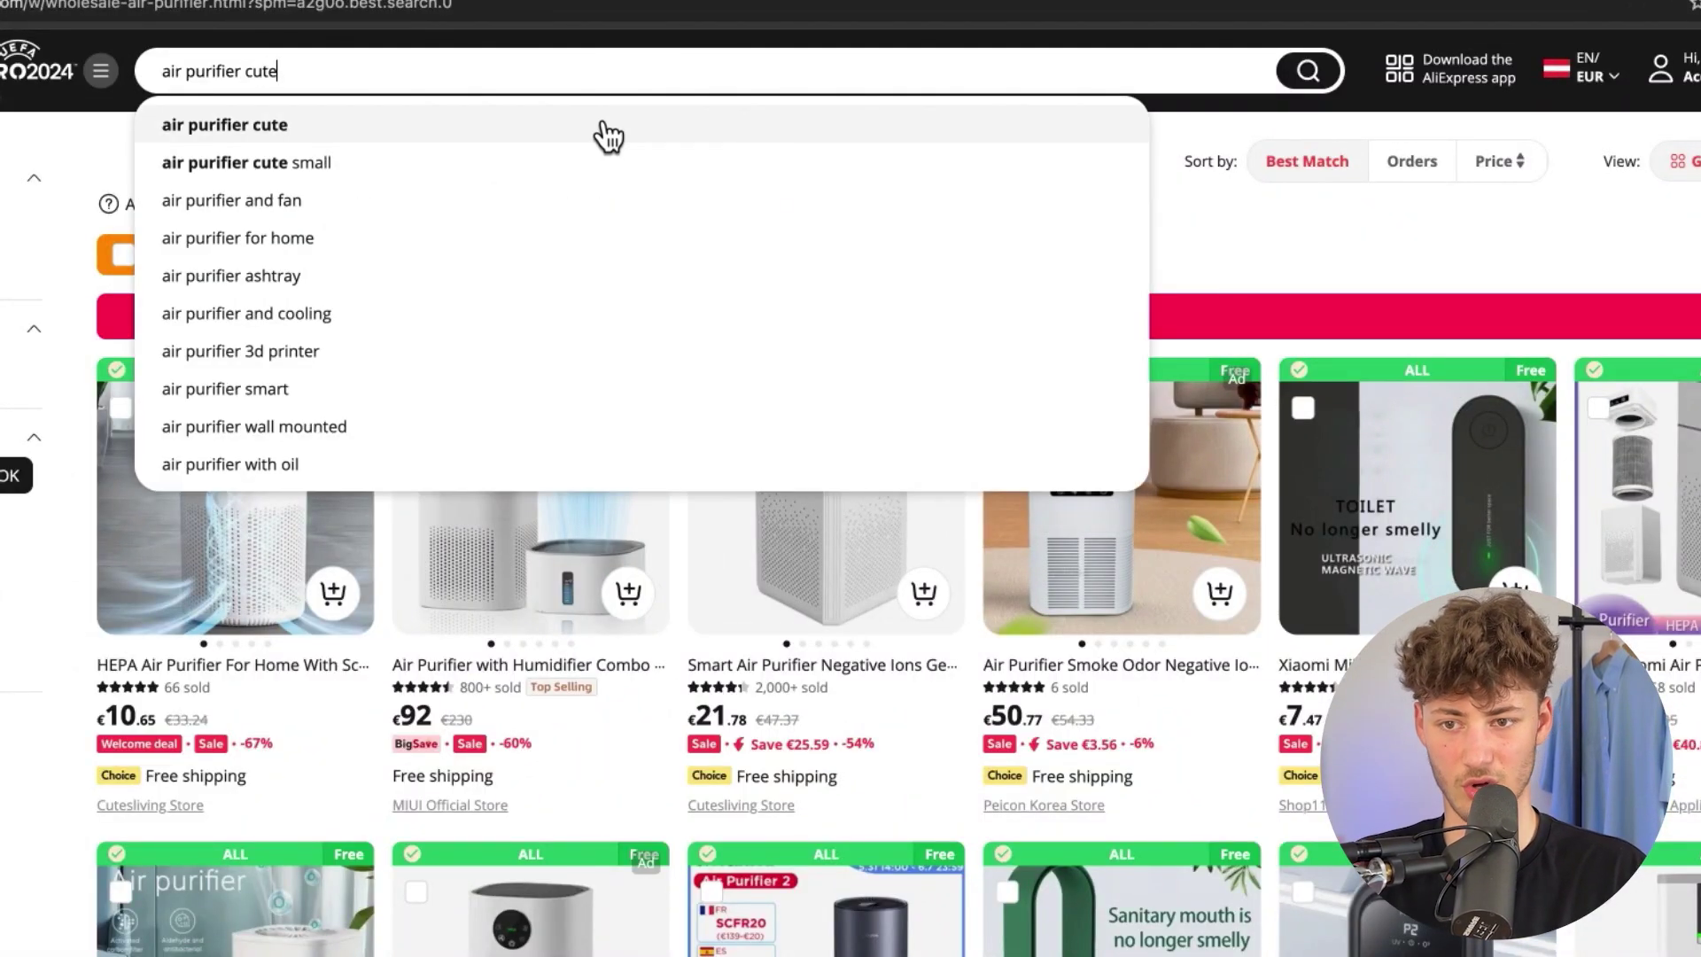
key(Return)
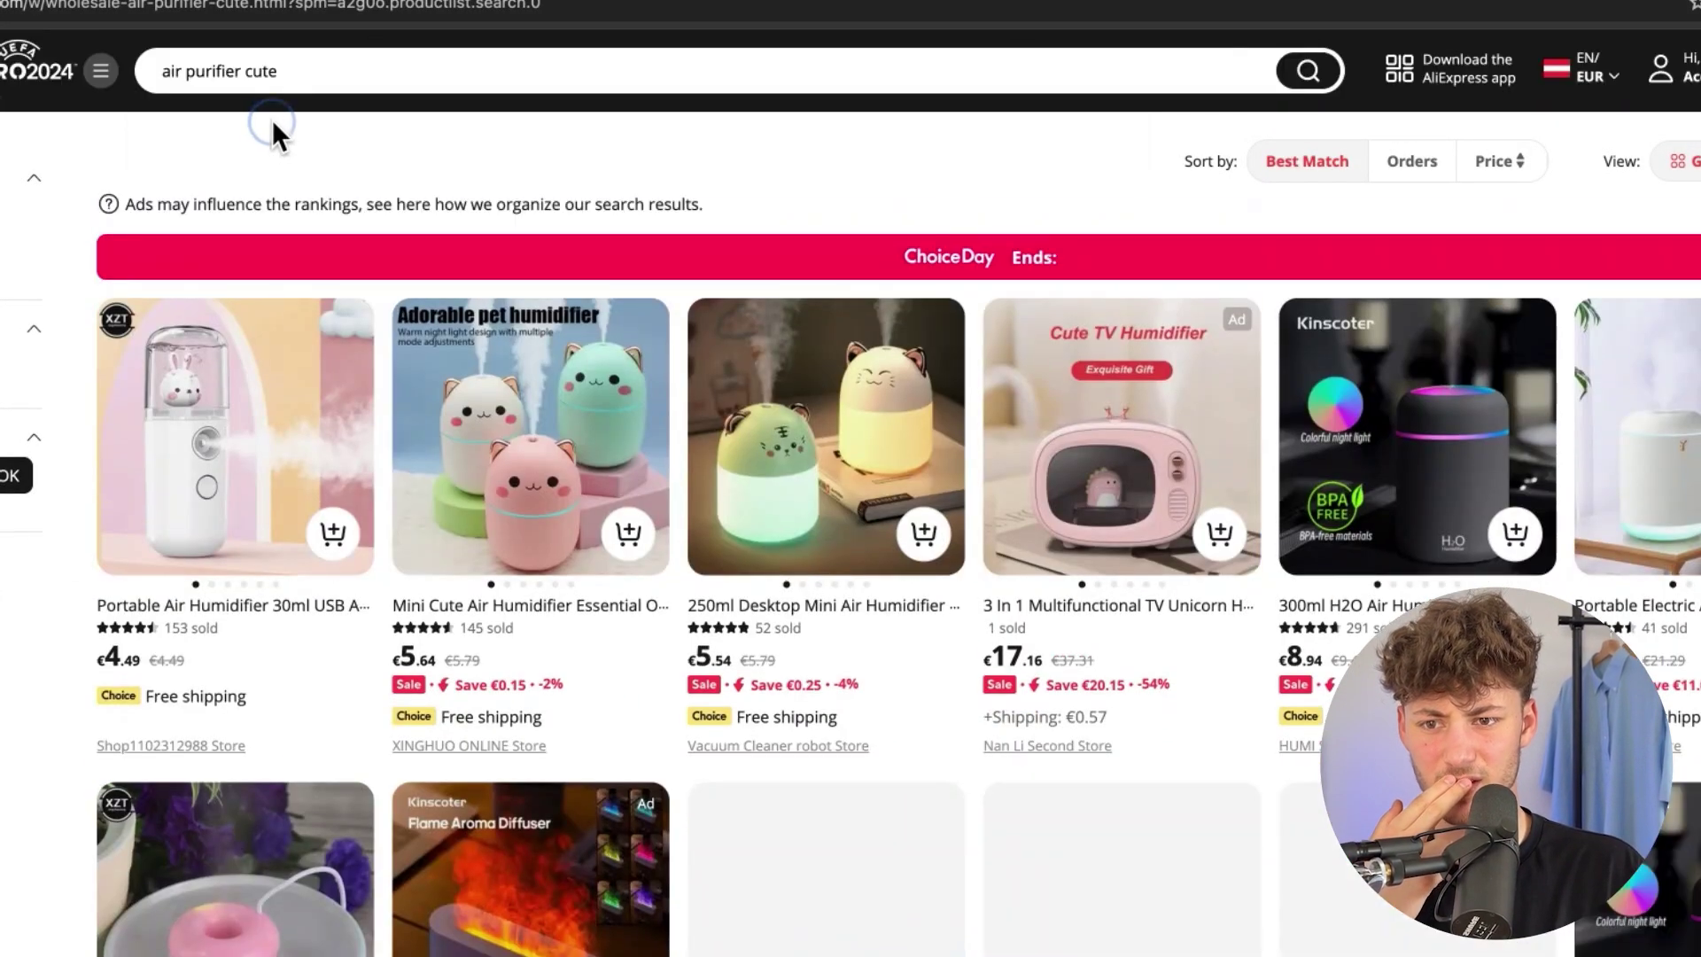
- Open the Mini Cute Air Humidifier listing, add the product to DSers and look over it in the import list
click(596, 429)
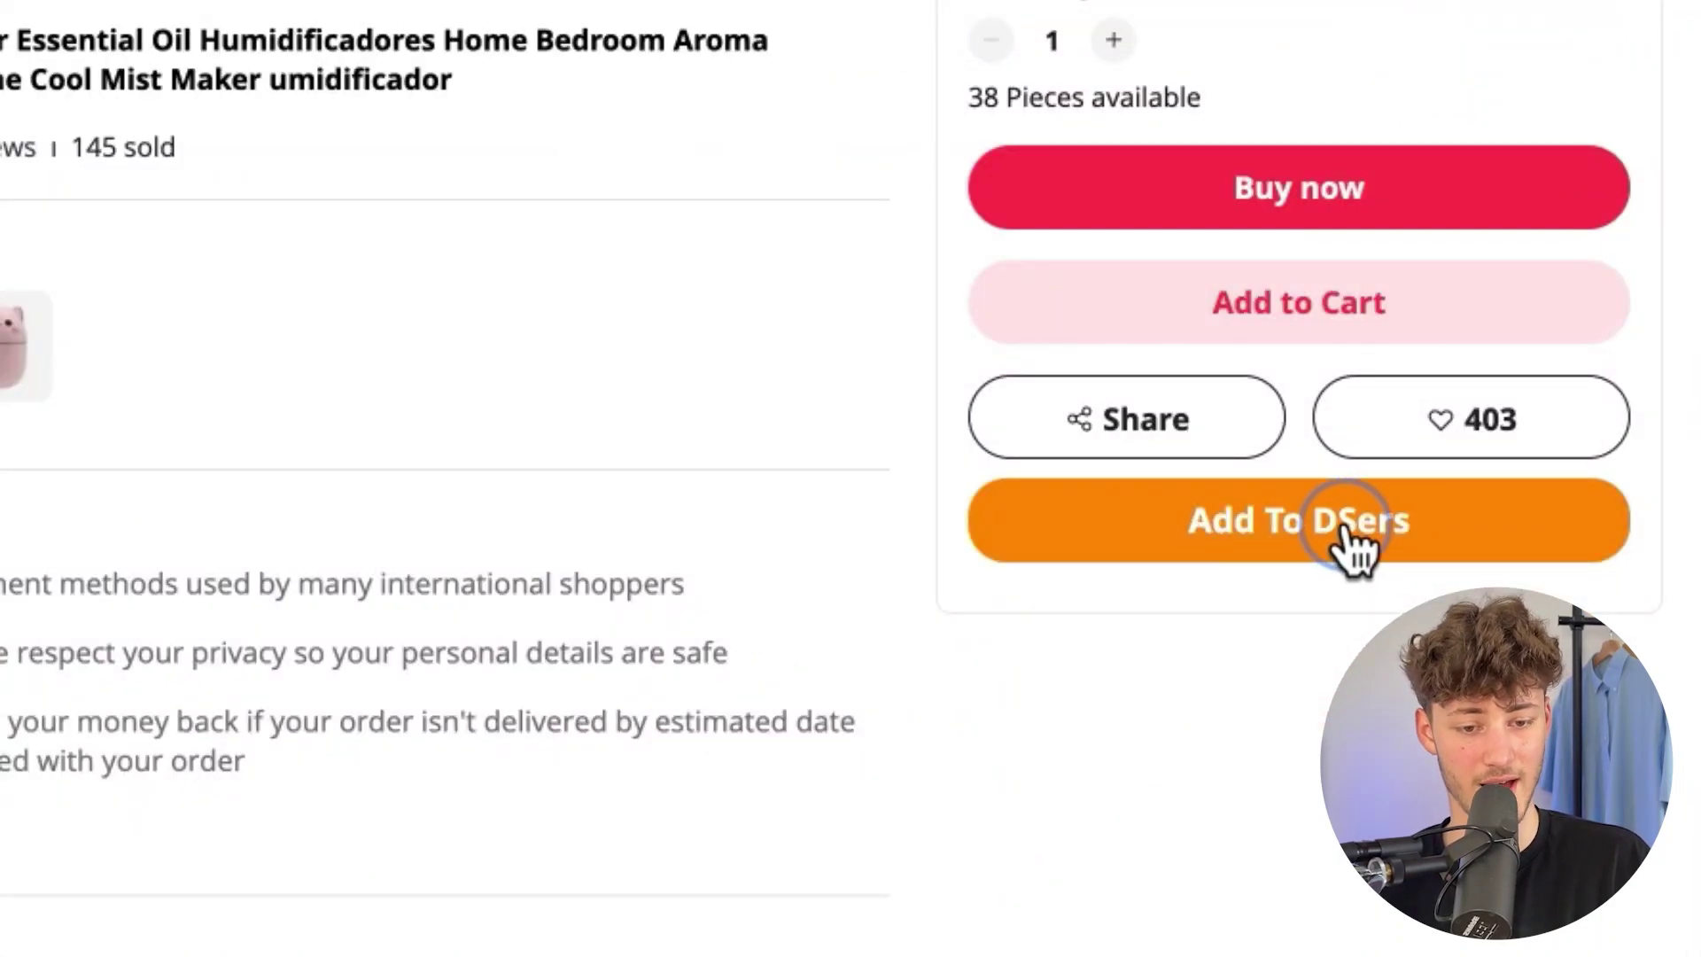
click(1346, 531)
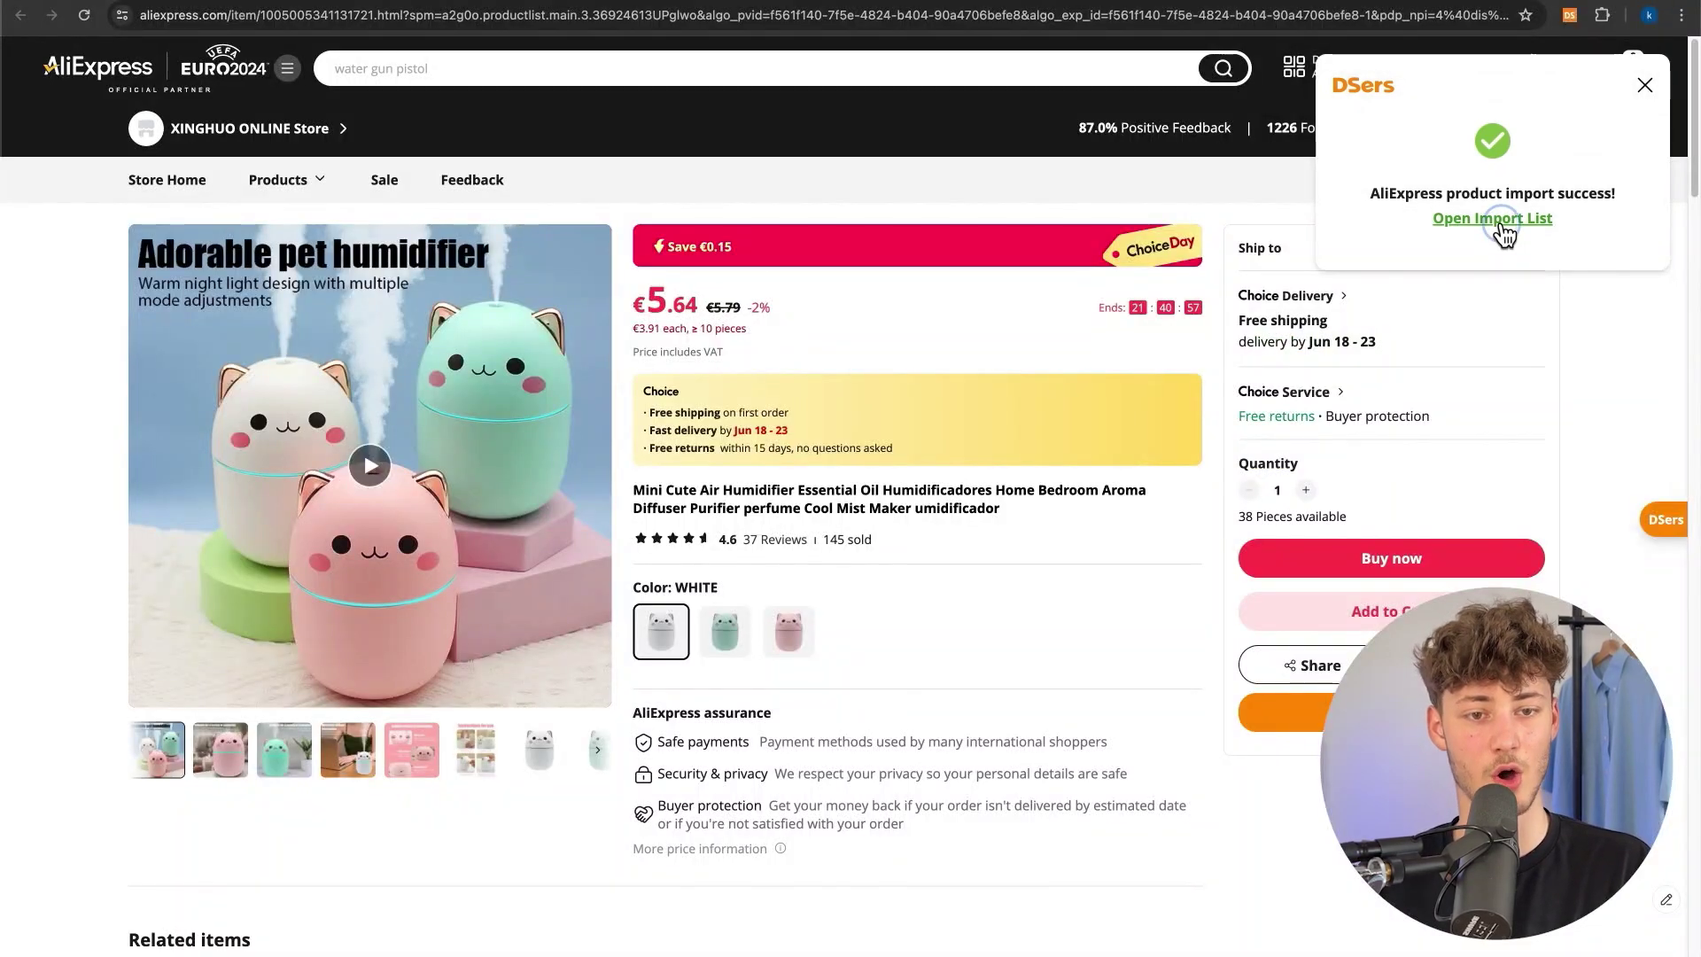
click(1498, 222)
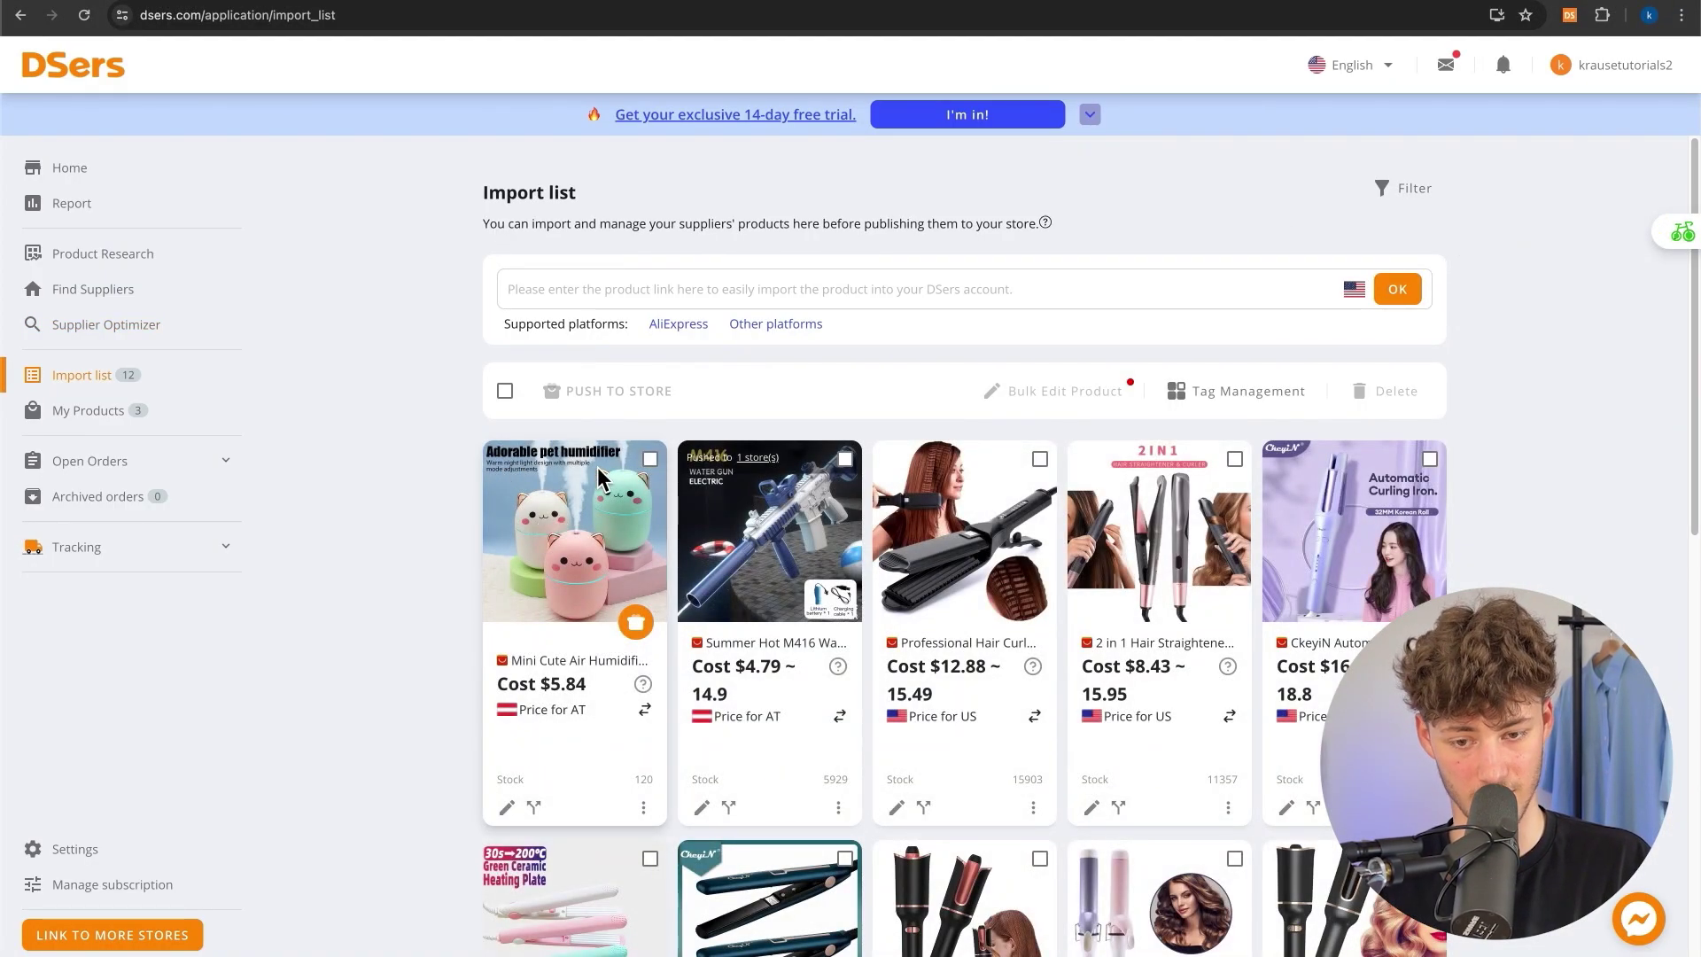
scroll(620, 545, down, 5)
scroll(620, 544, up, 5)
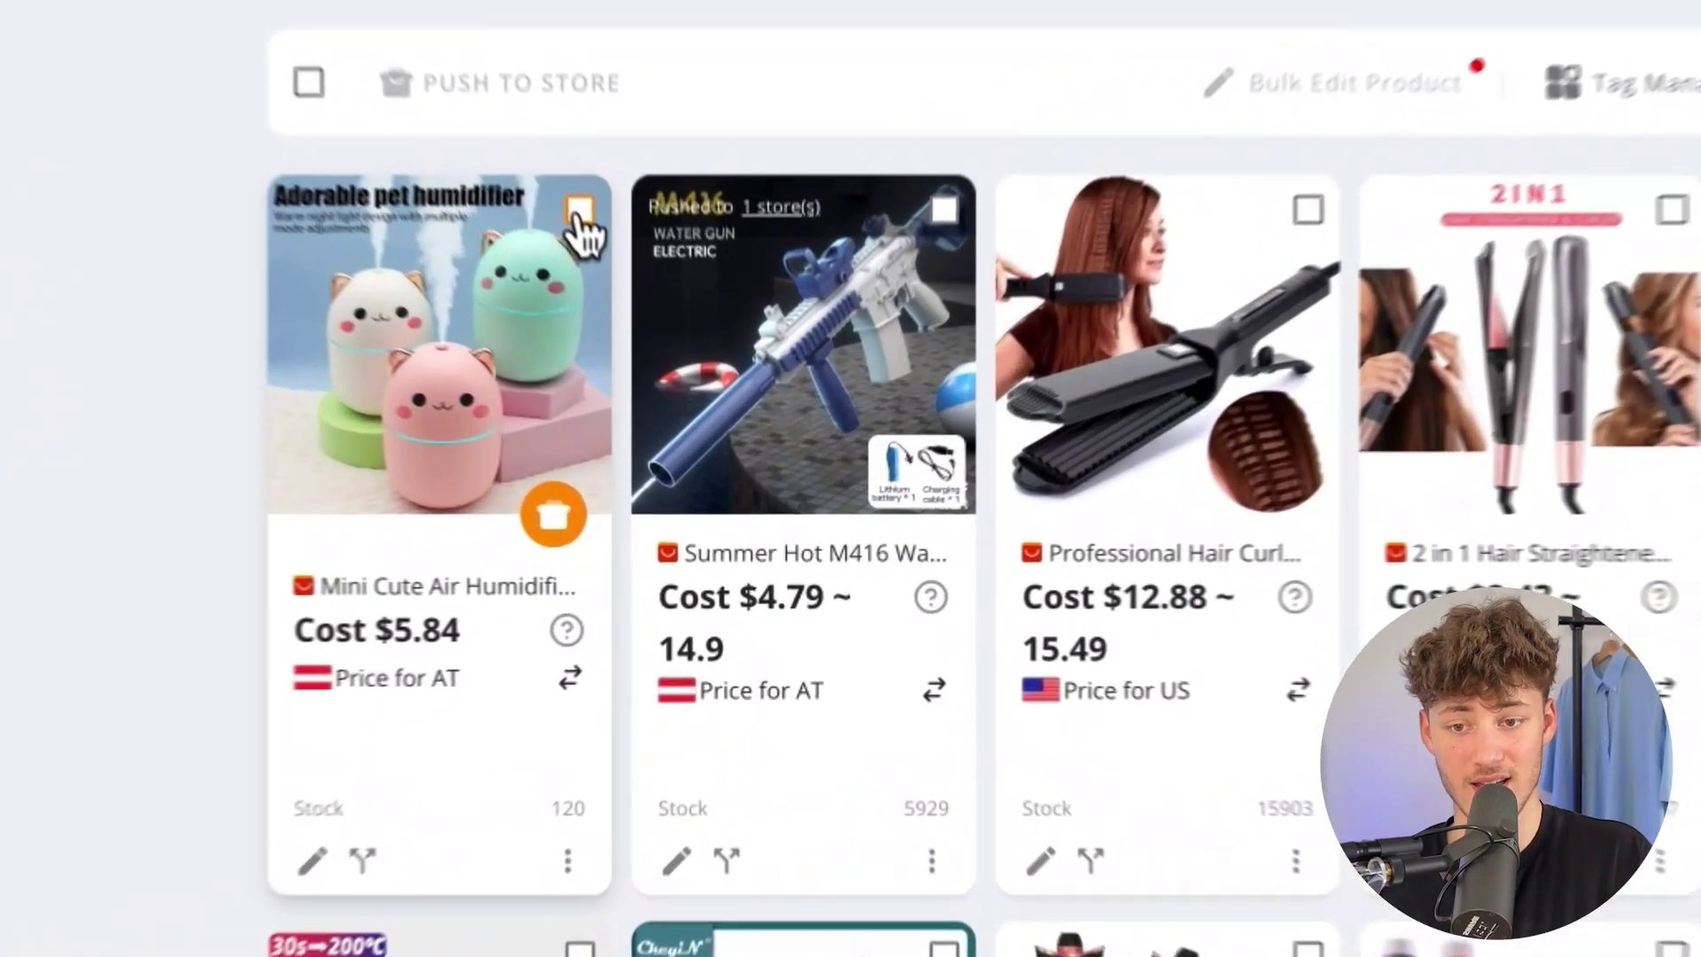
- Select the Mini Cute Air Humidifier in the import list, review its store push preferences, and close the dialog without pushing
click(650, 459)
click(562, 94)
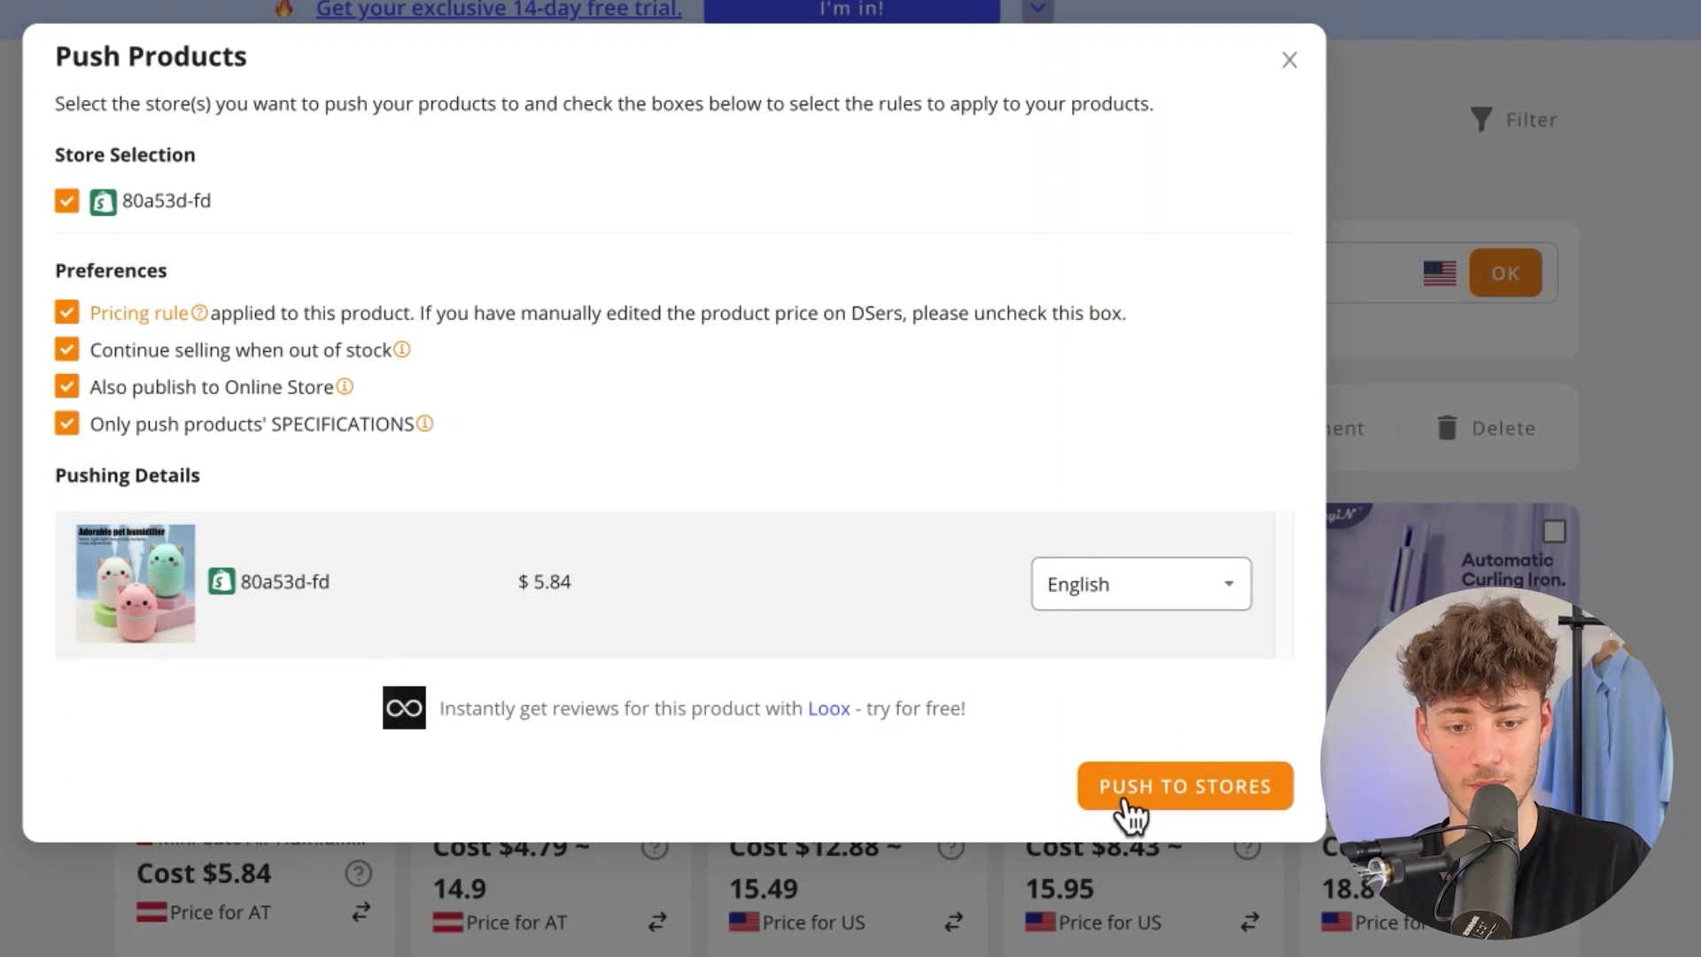
drag(57, 260, 177, 285)
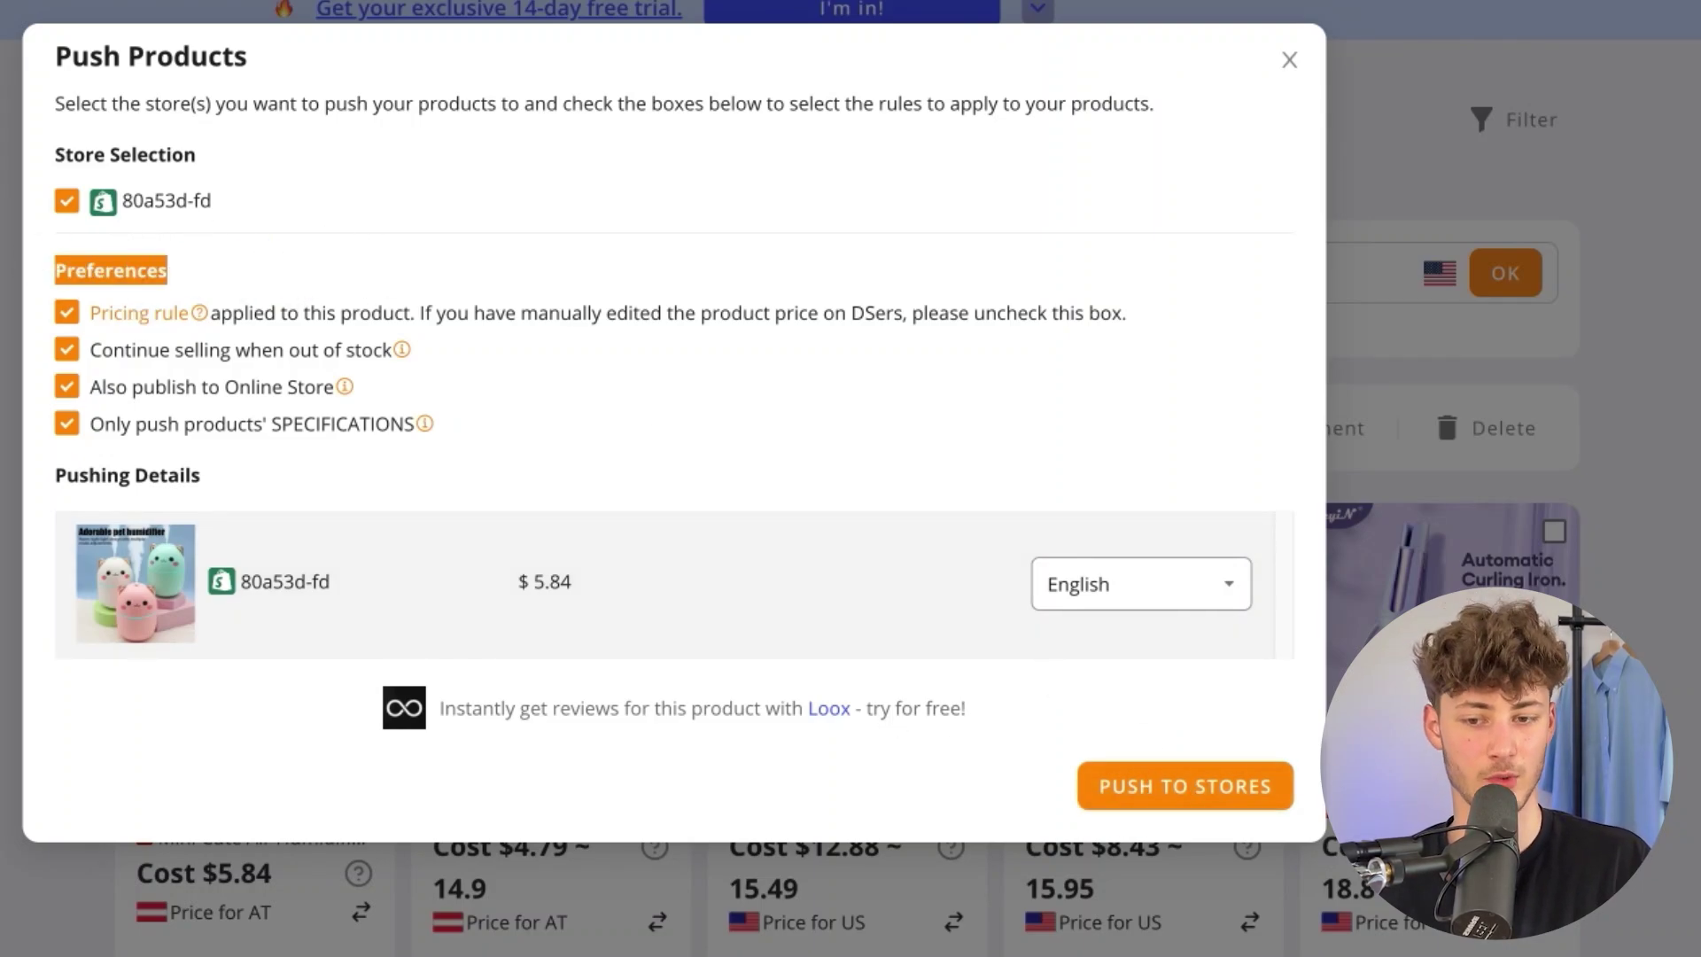
key(Escape)
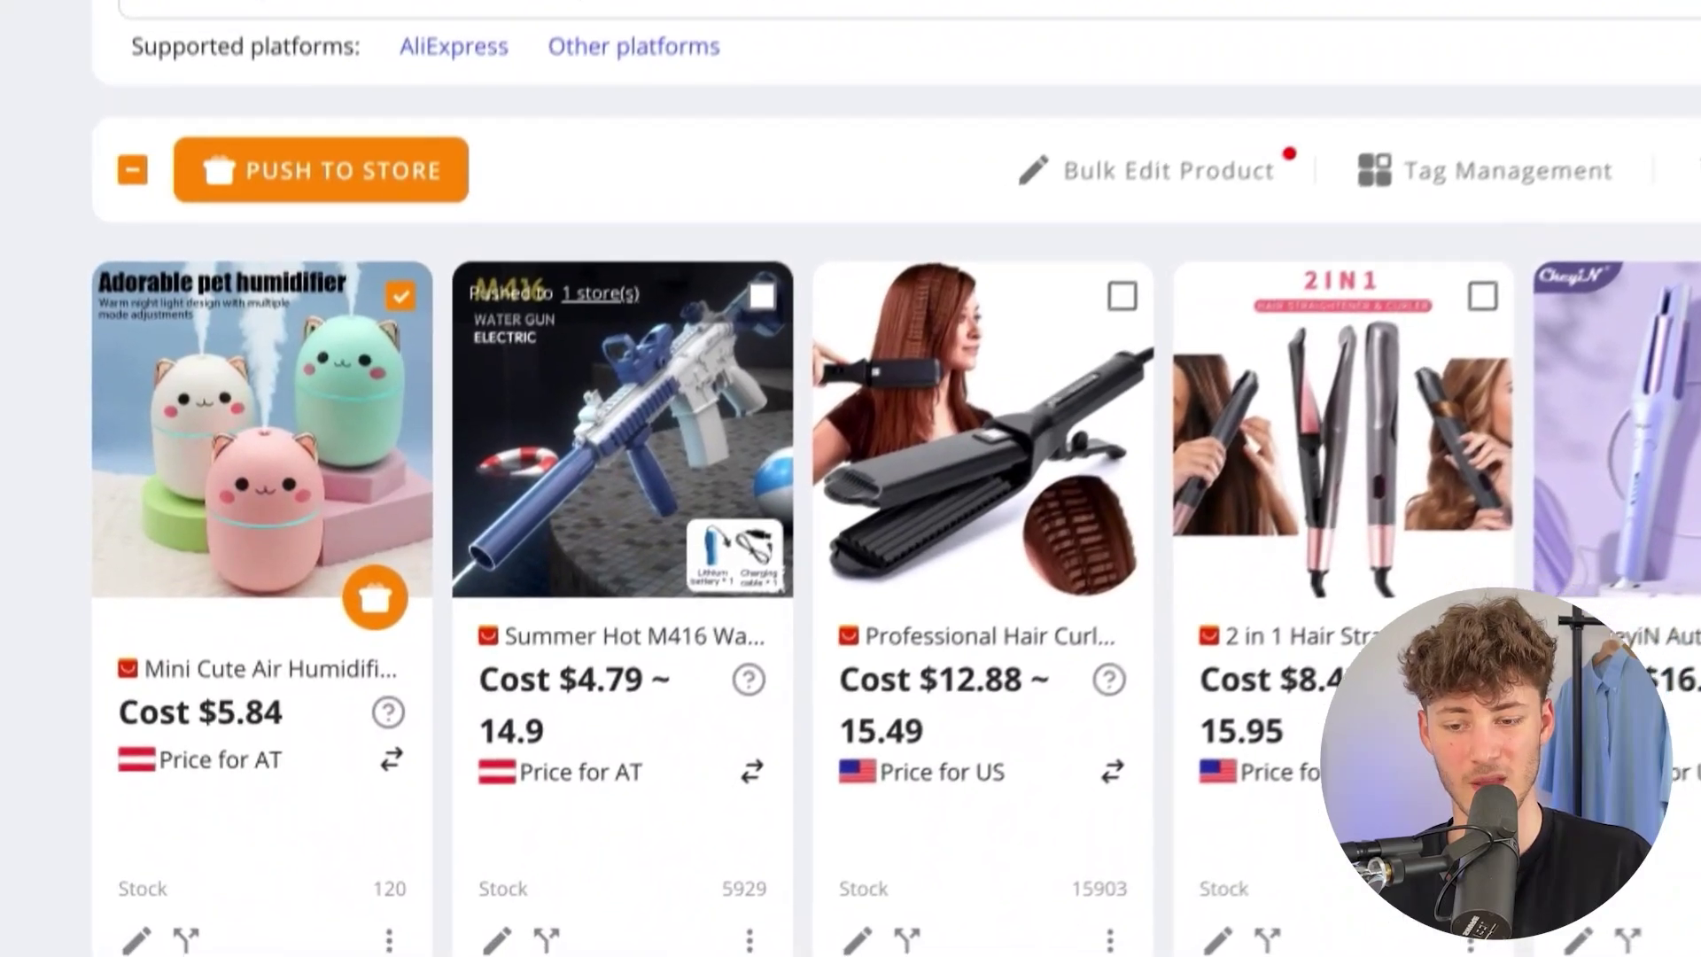
- Review the humidifier's editable details, including variants, description, images and shipping info, and return to the import list
click(136, 939)
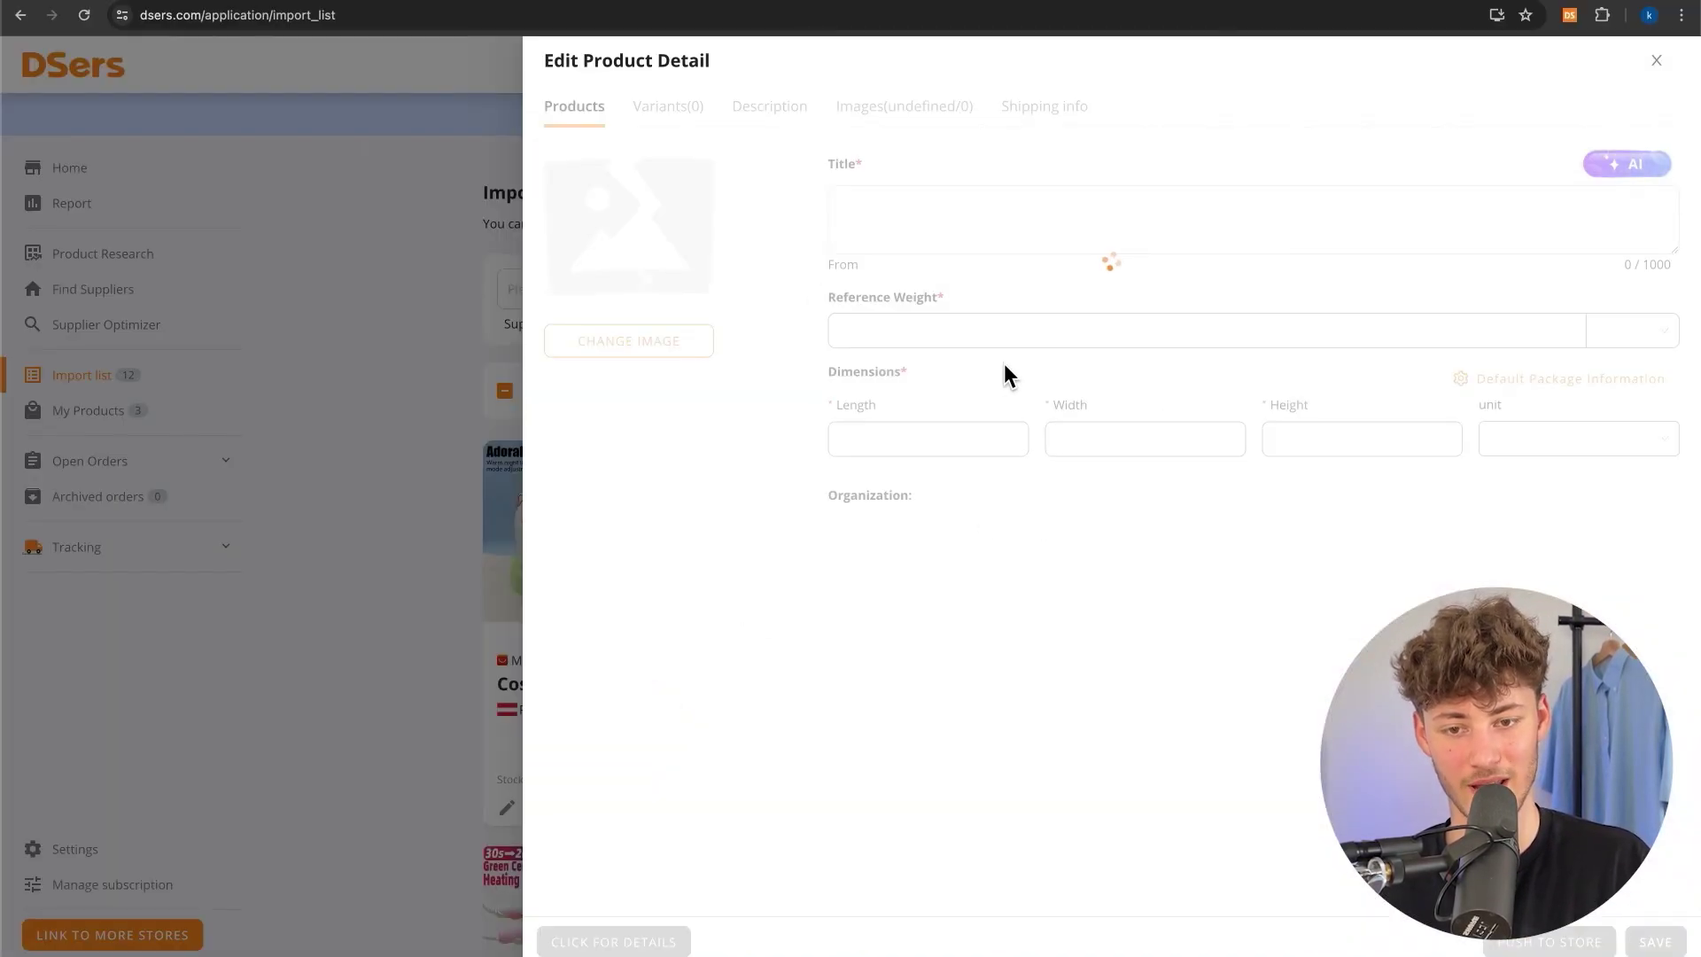
click(675, 107)
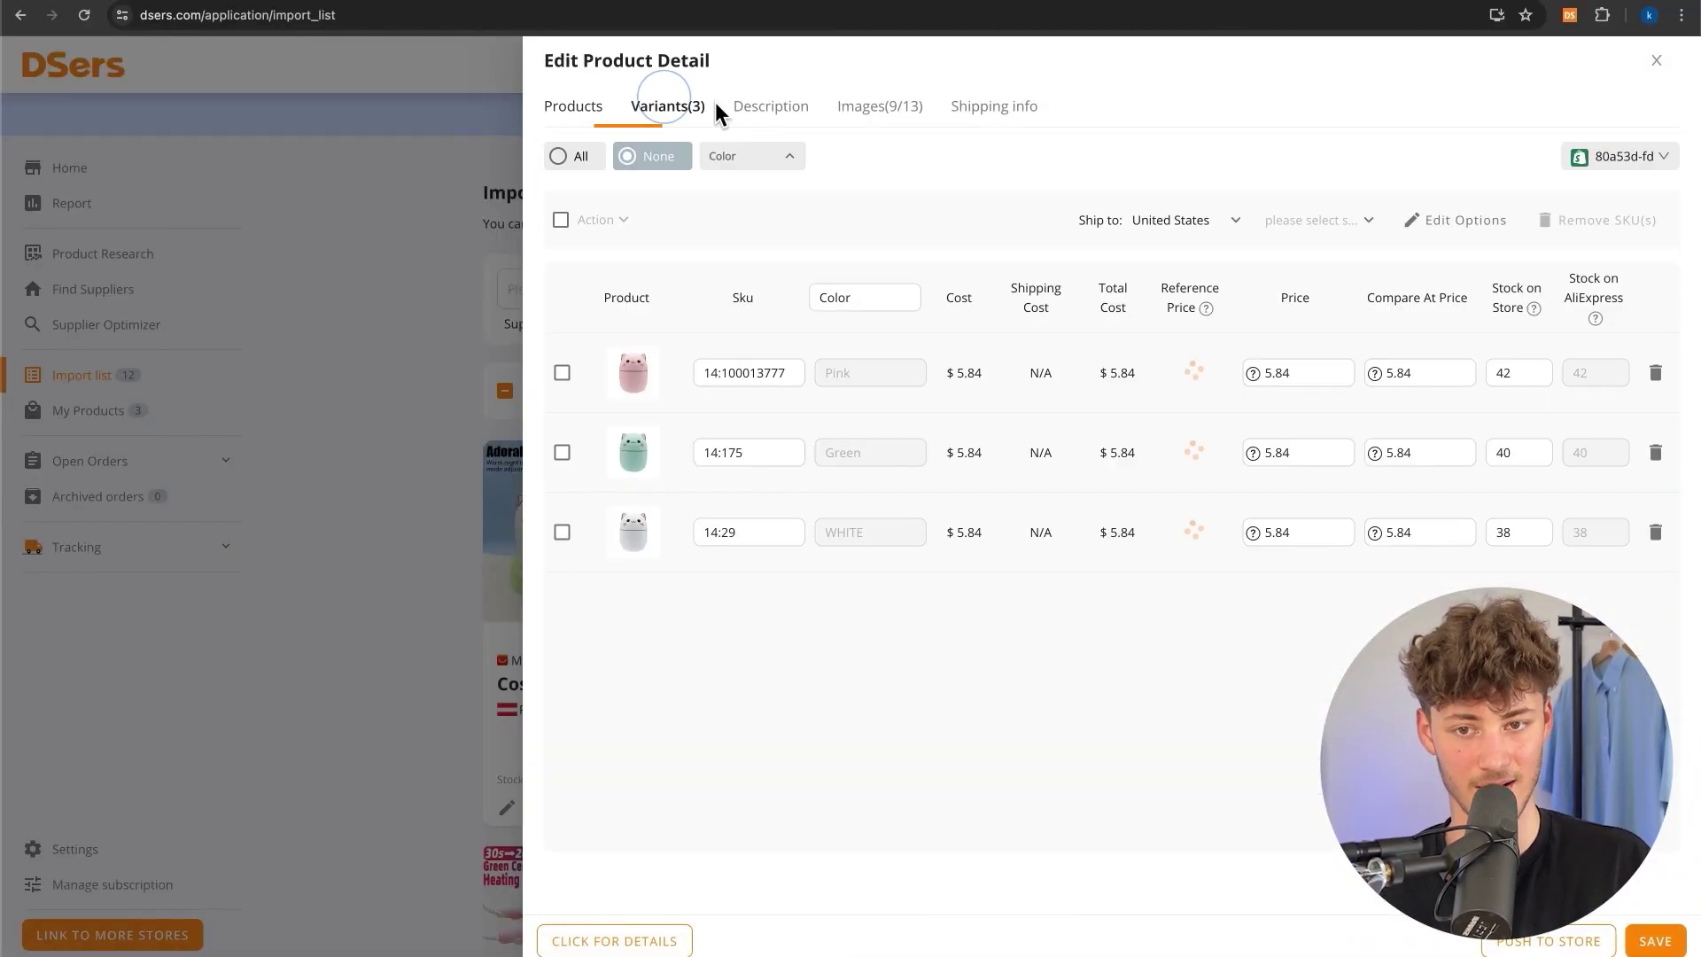
click(768, 105)
click(871, 108)
click(982, 107)
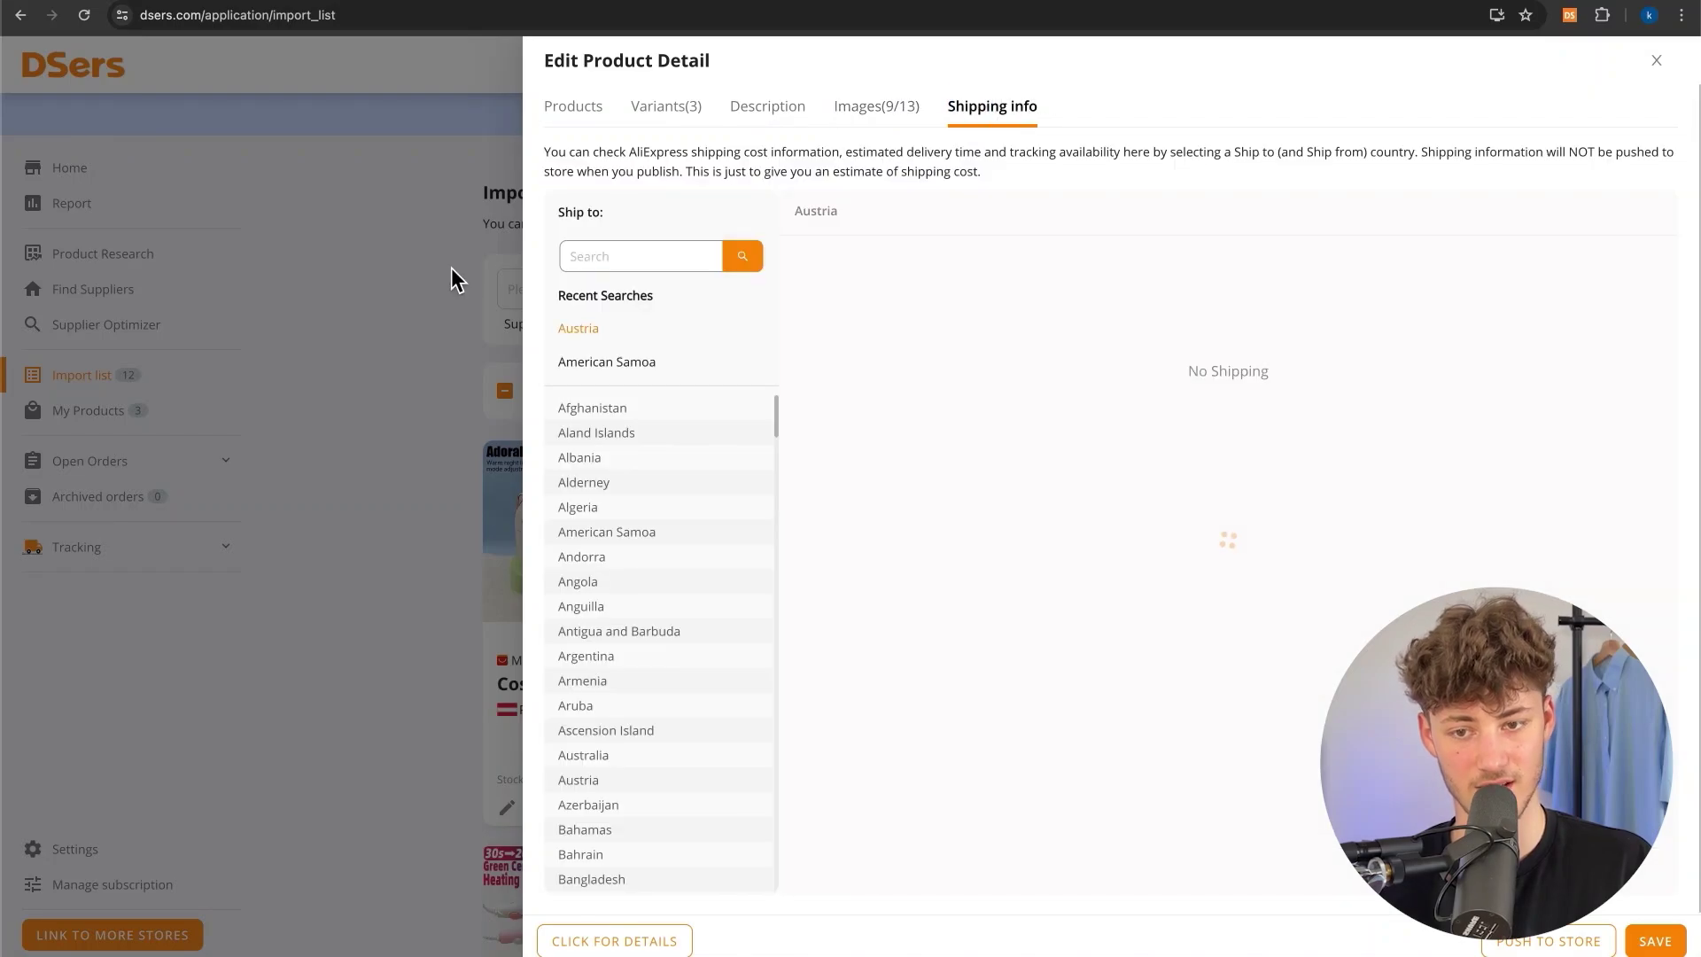
click(444, 264)
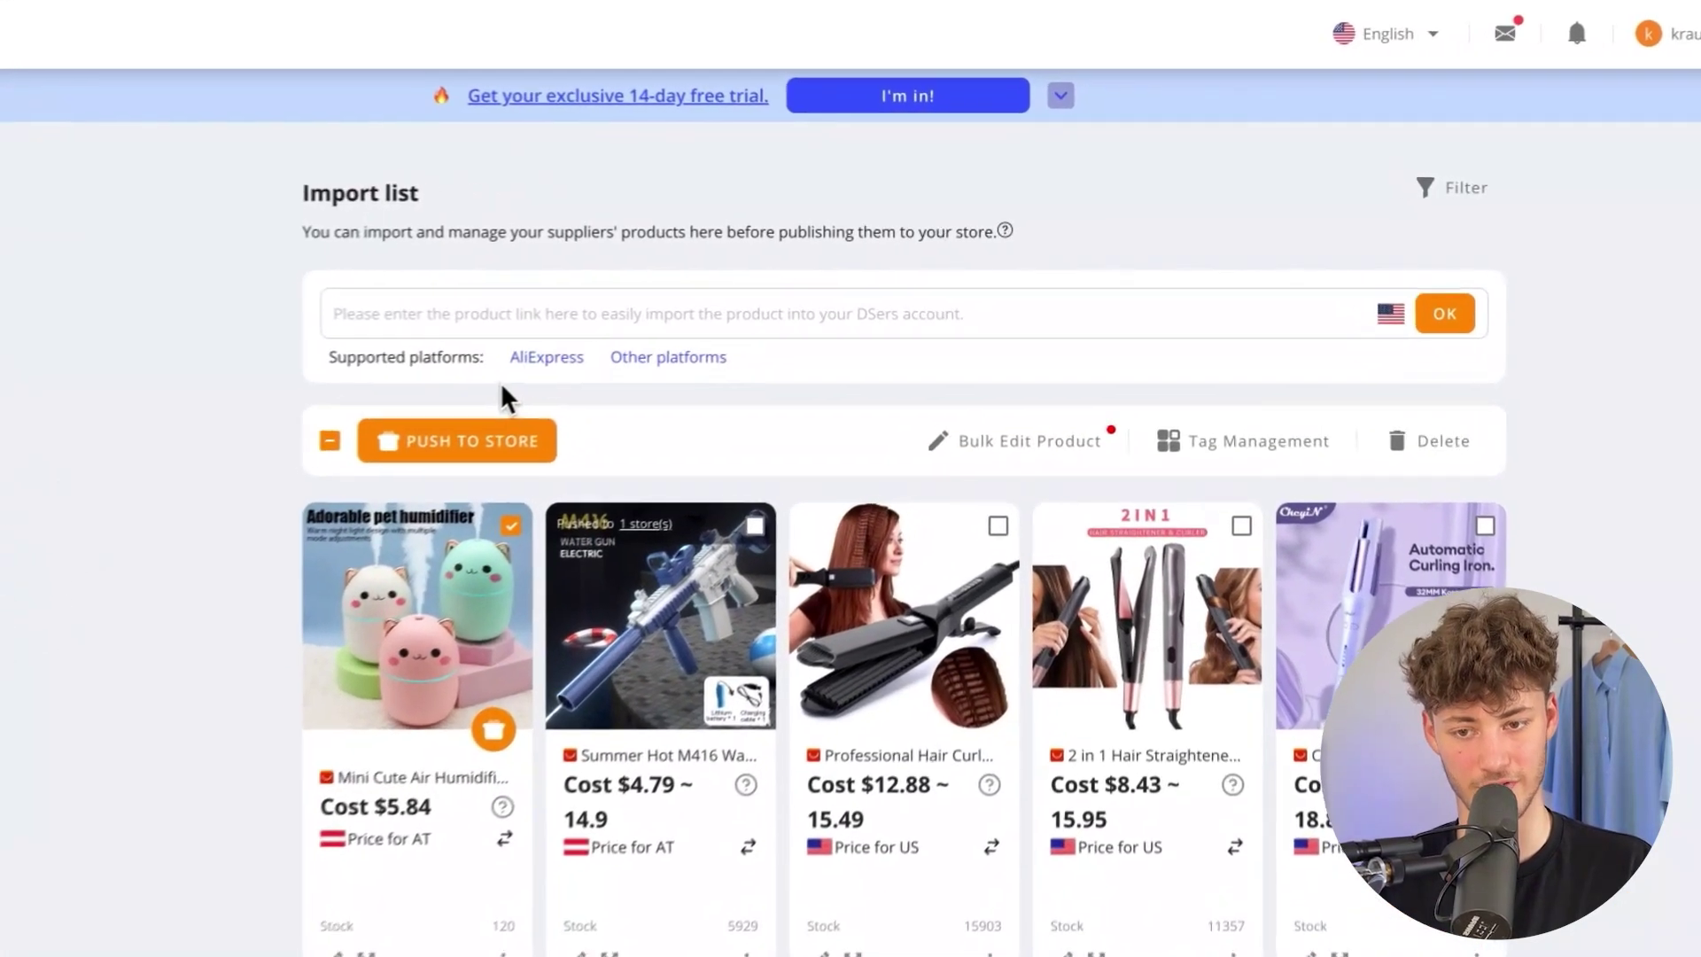
- Push the selected humidifier to the linked Shopify store in English with all four push preferences enabled
click(389, 463)
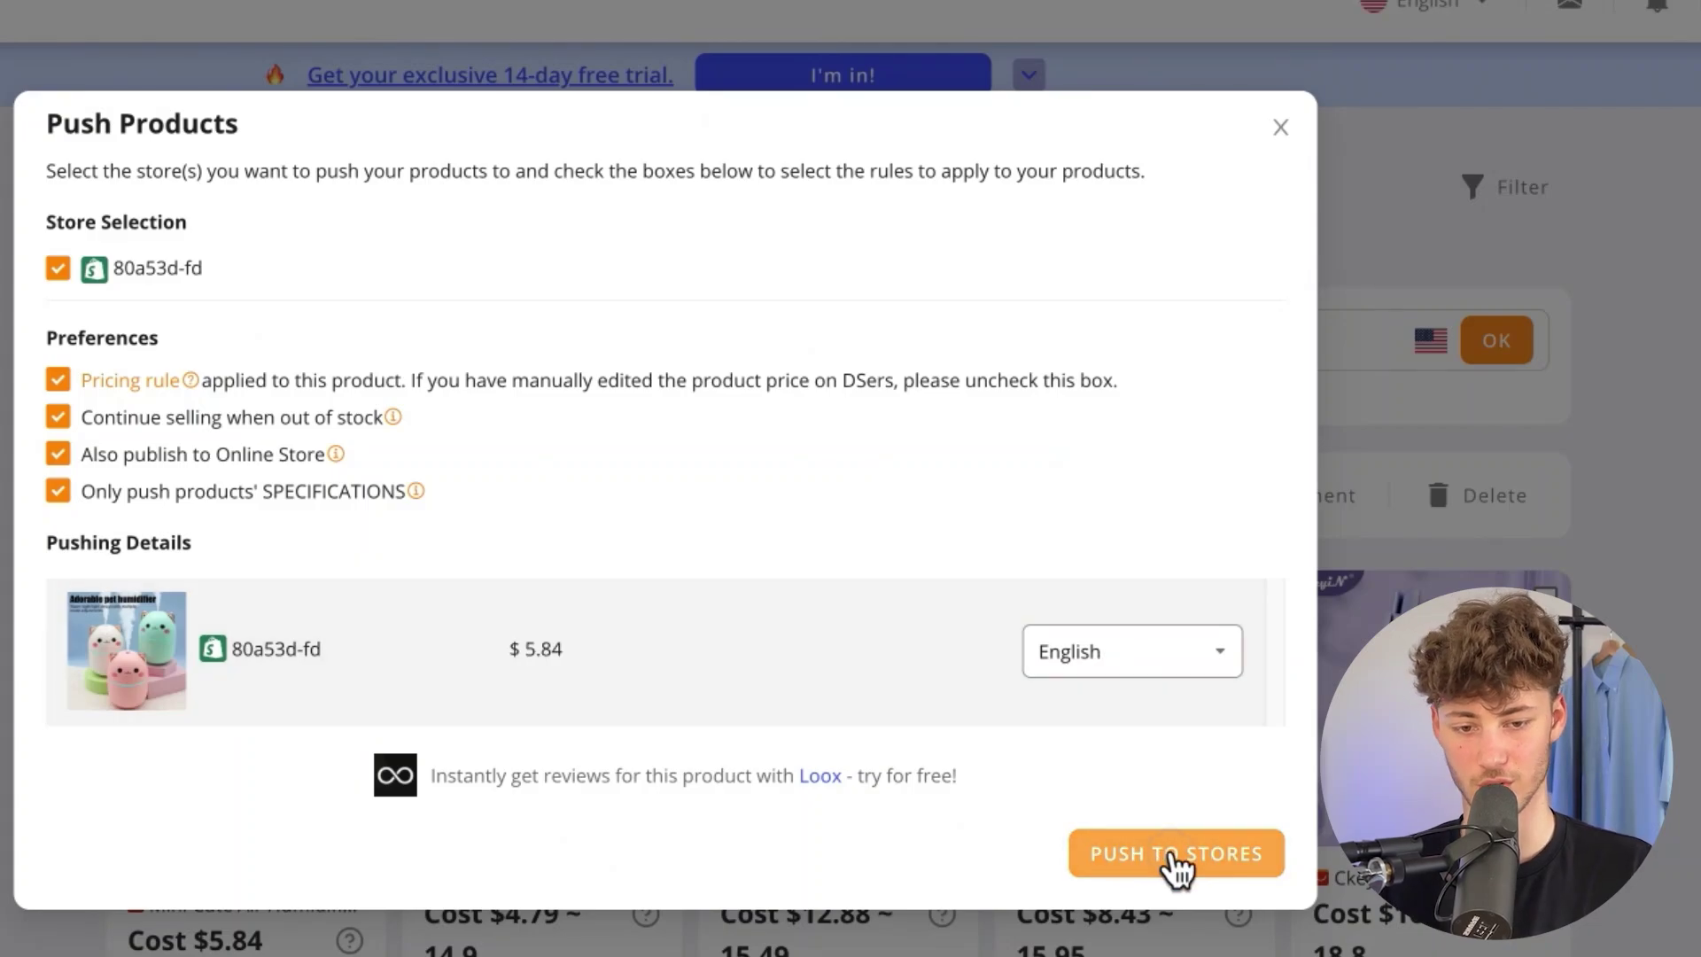
click(1181, 797)
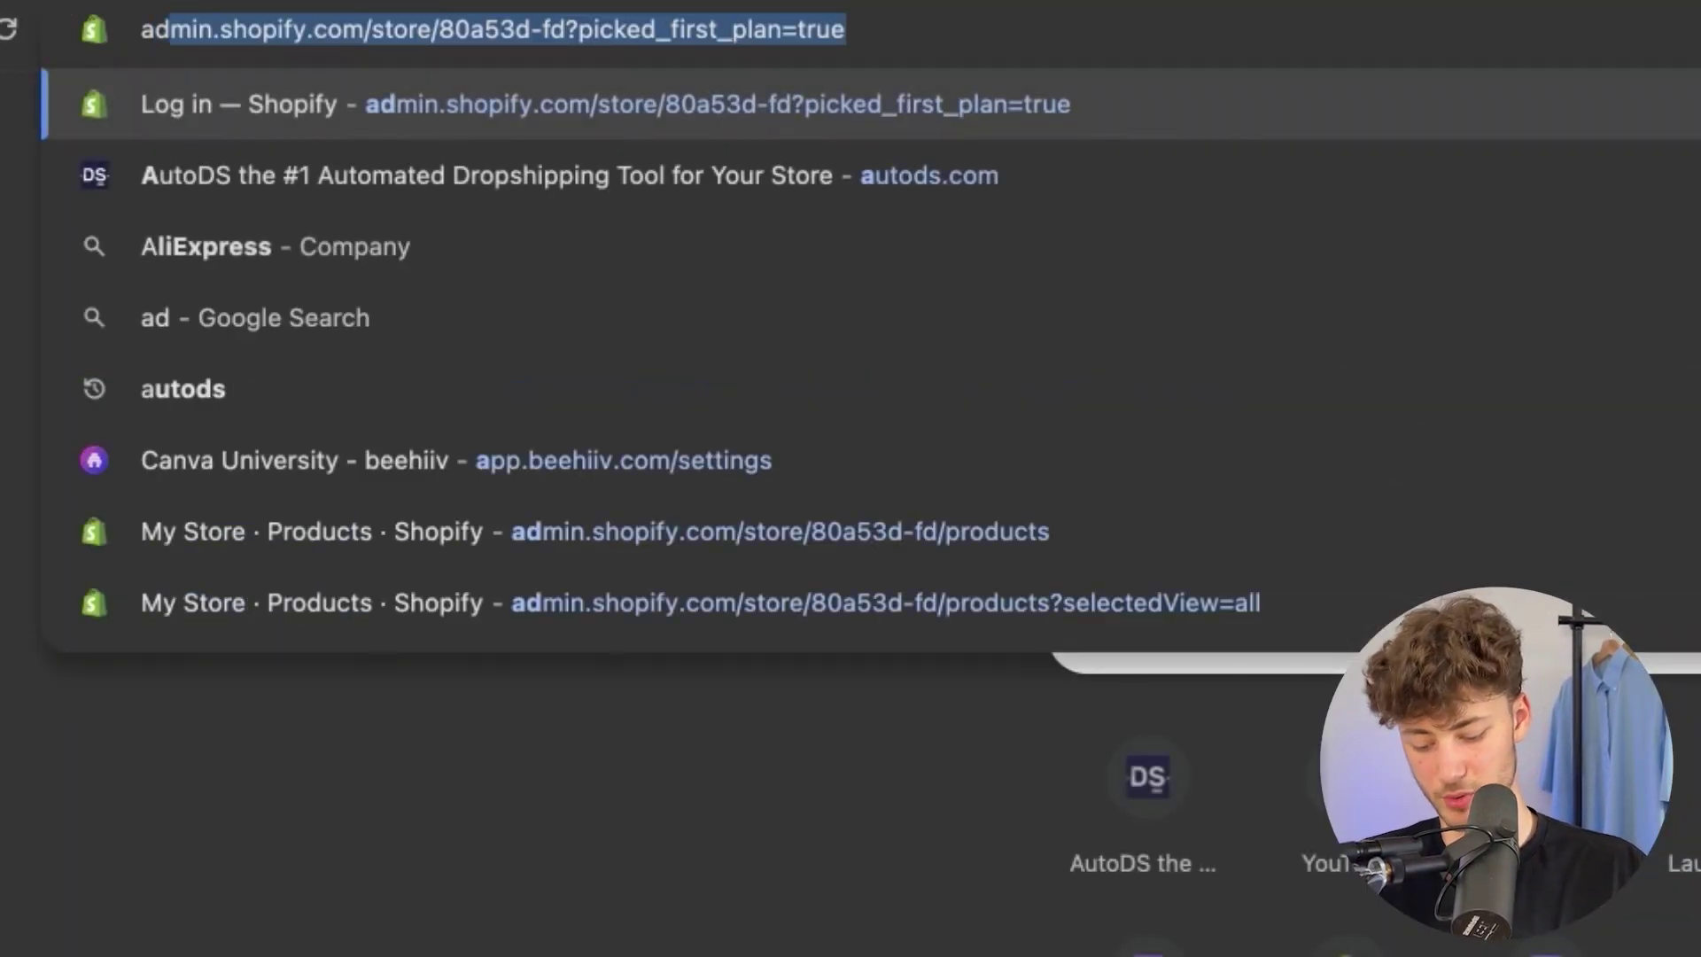
- Switch to the Shopify admin, open the store's full product list and refresh it
text(#)
key(Return)
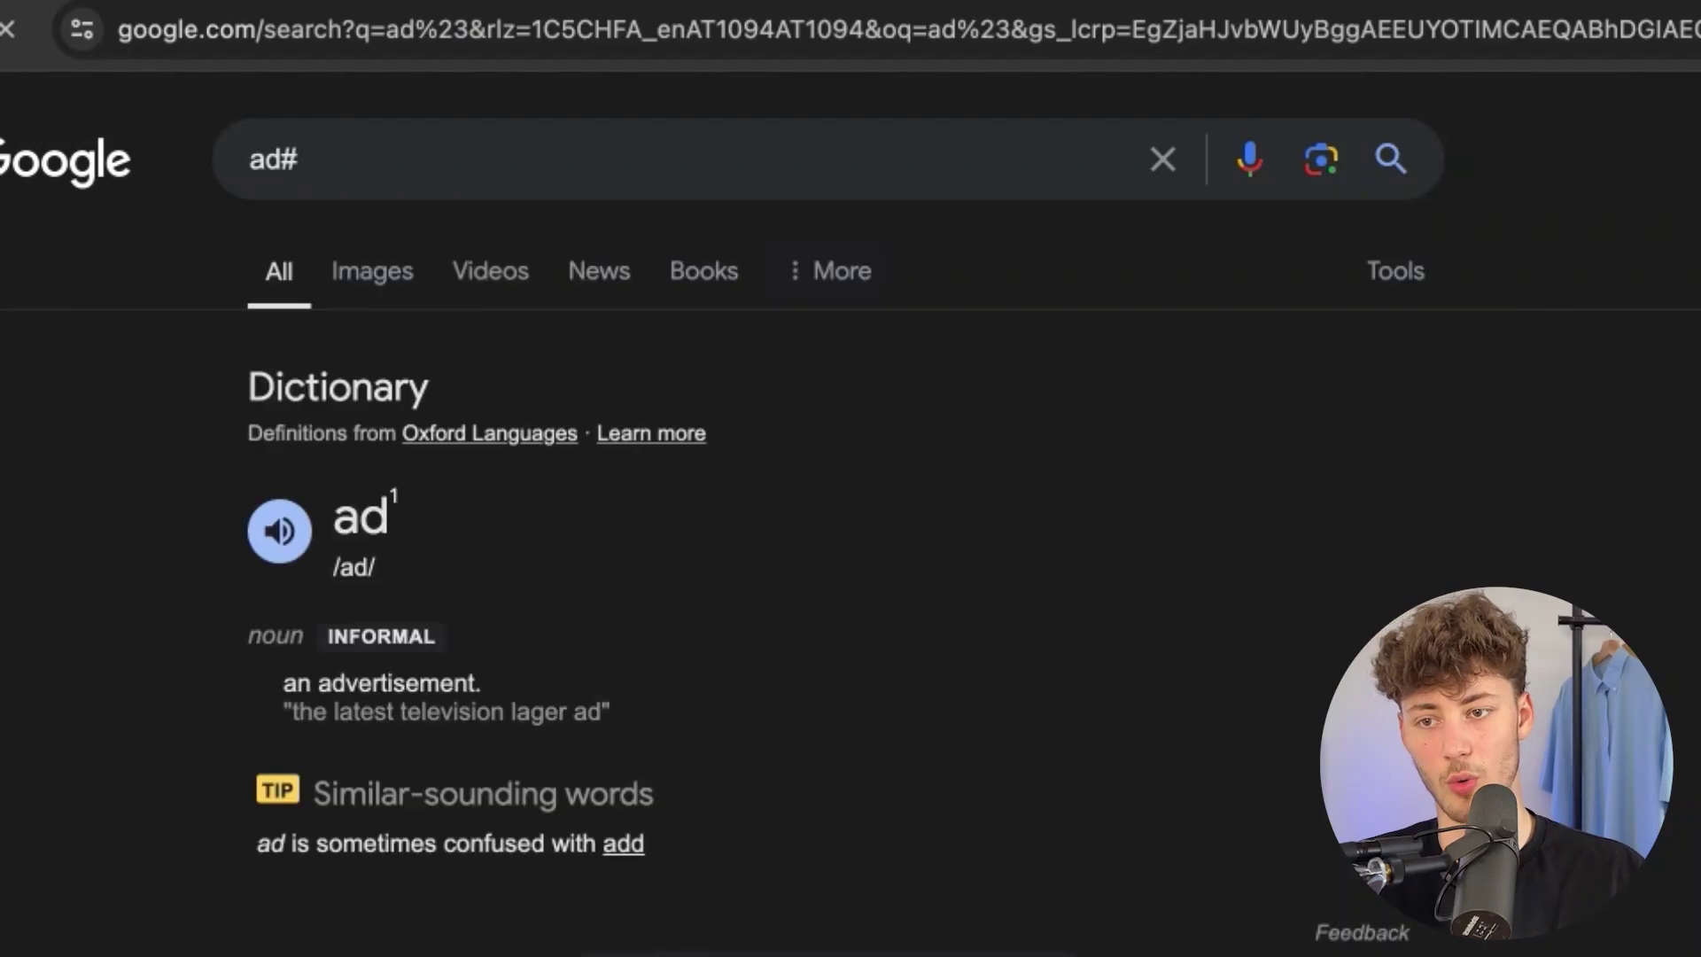
key(super+l)
text(ad)
click(478, 454)
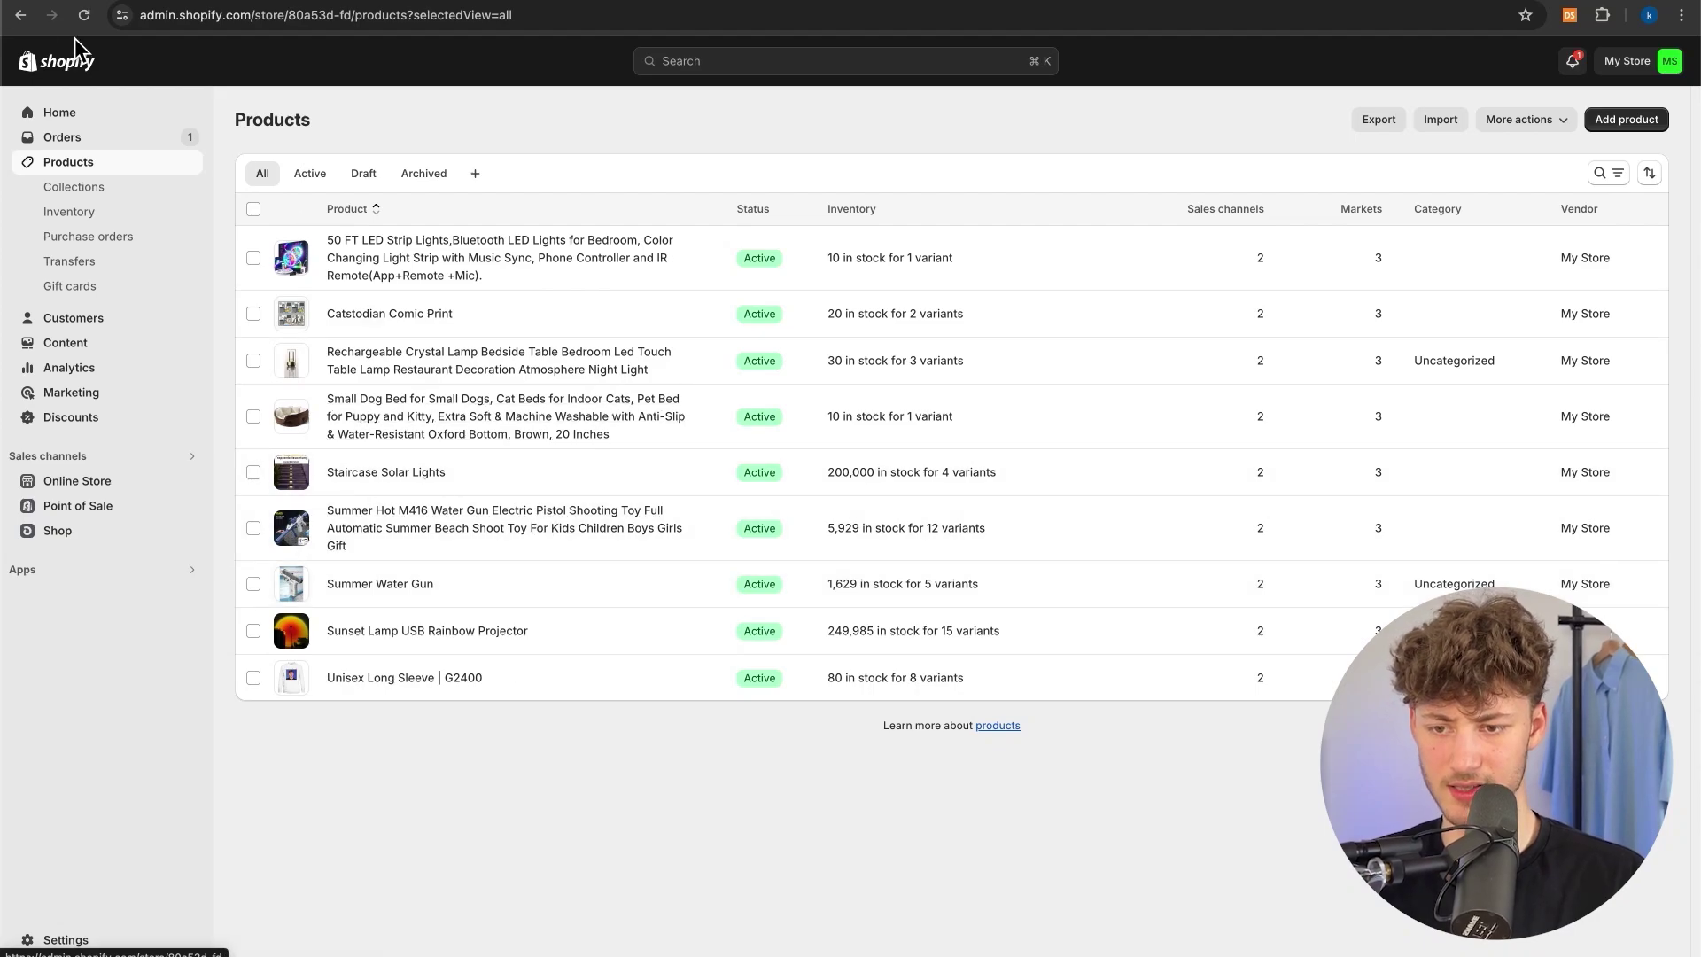
key(super+r)
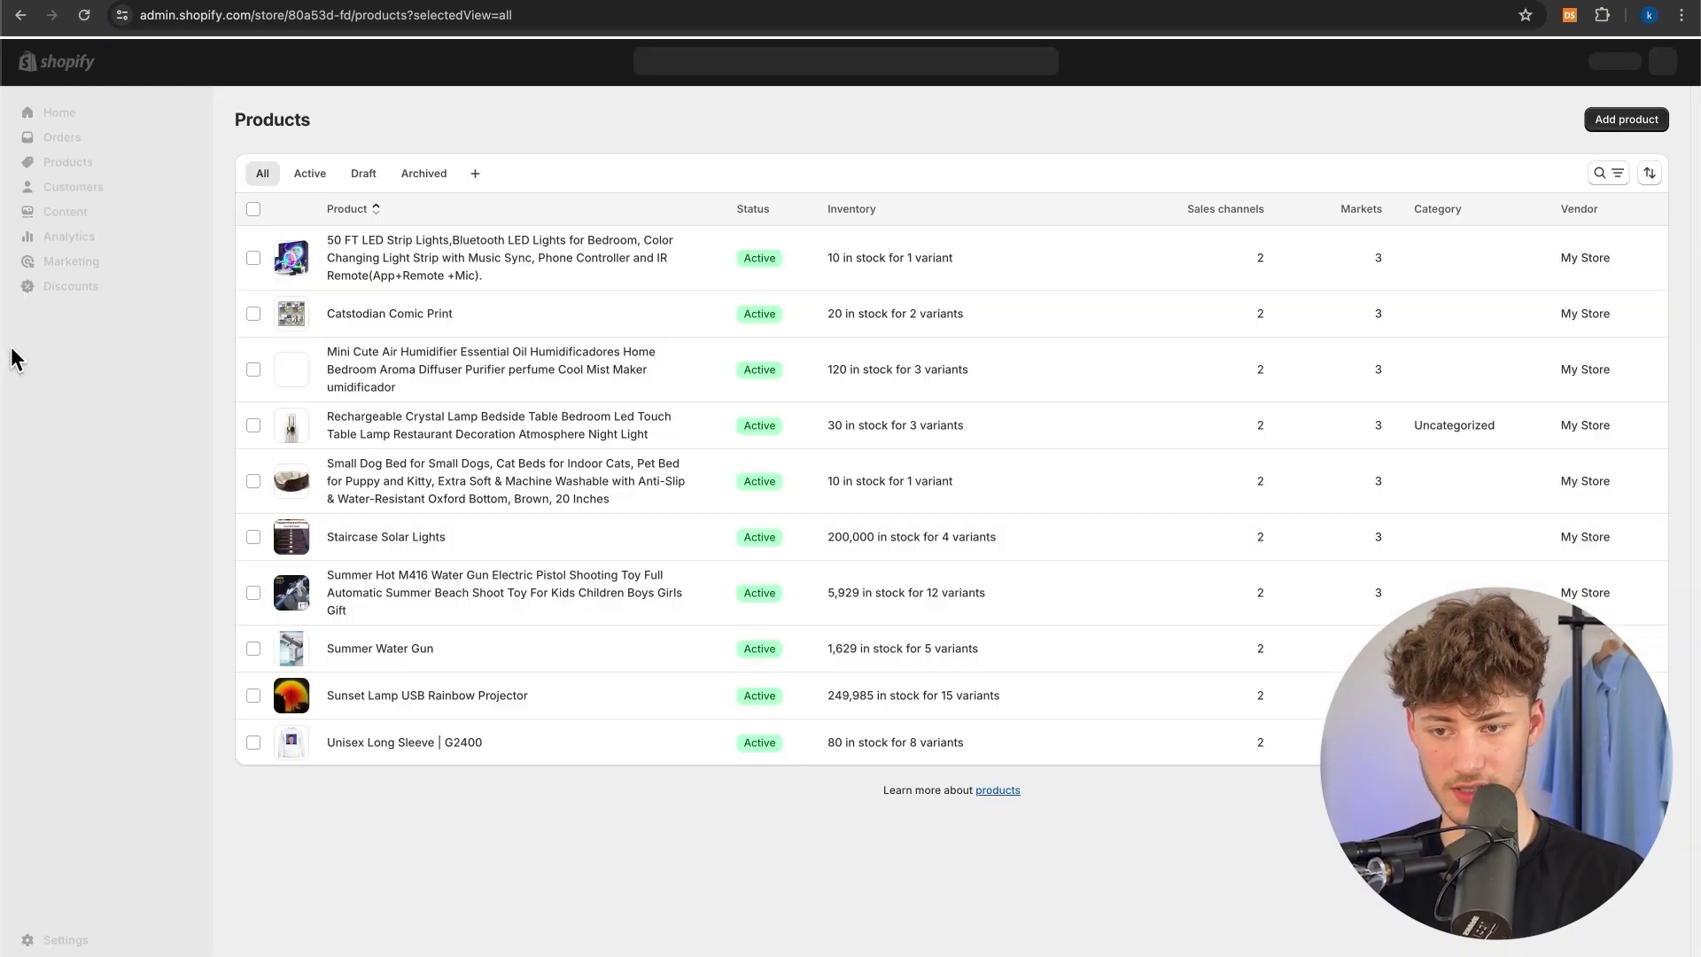
- Open the Mini Cute Air Humidifier in Shopify and review its title, description, media and variants
click(486, 369)
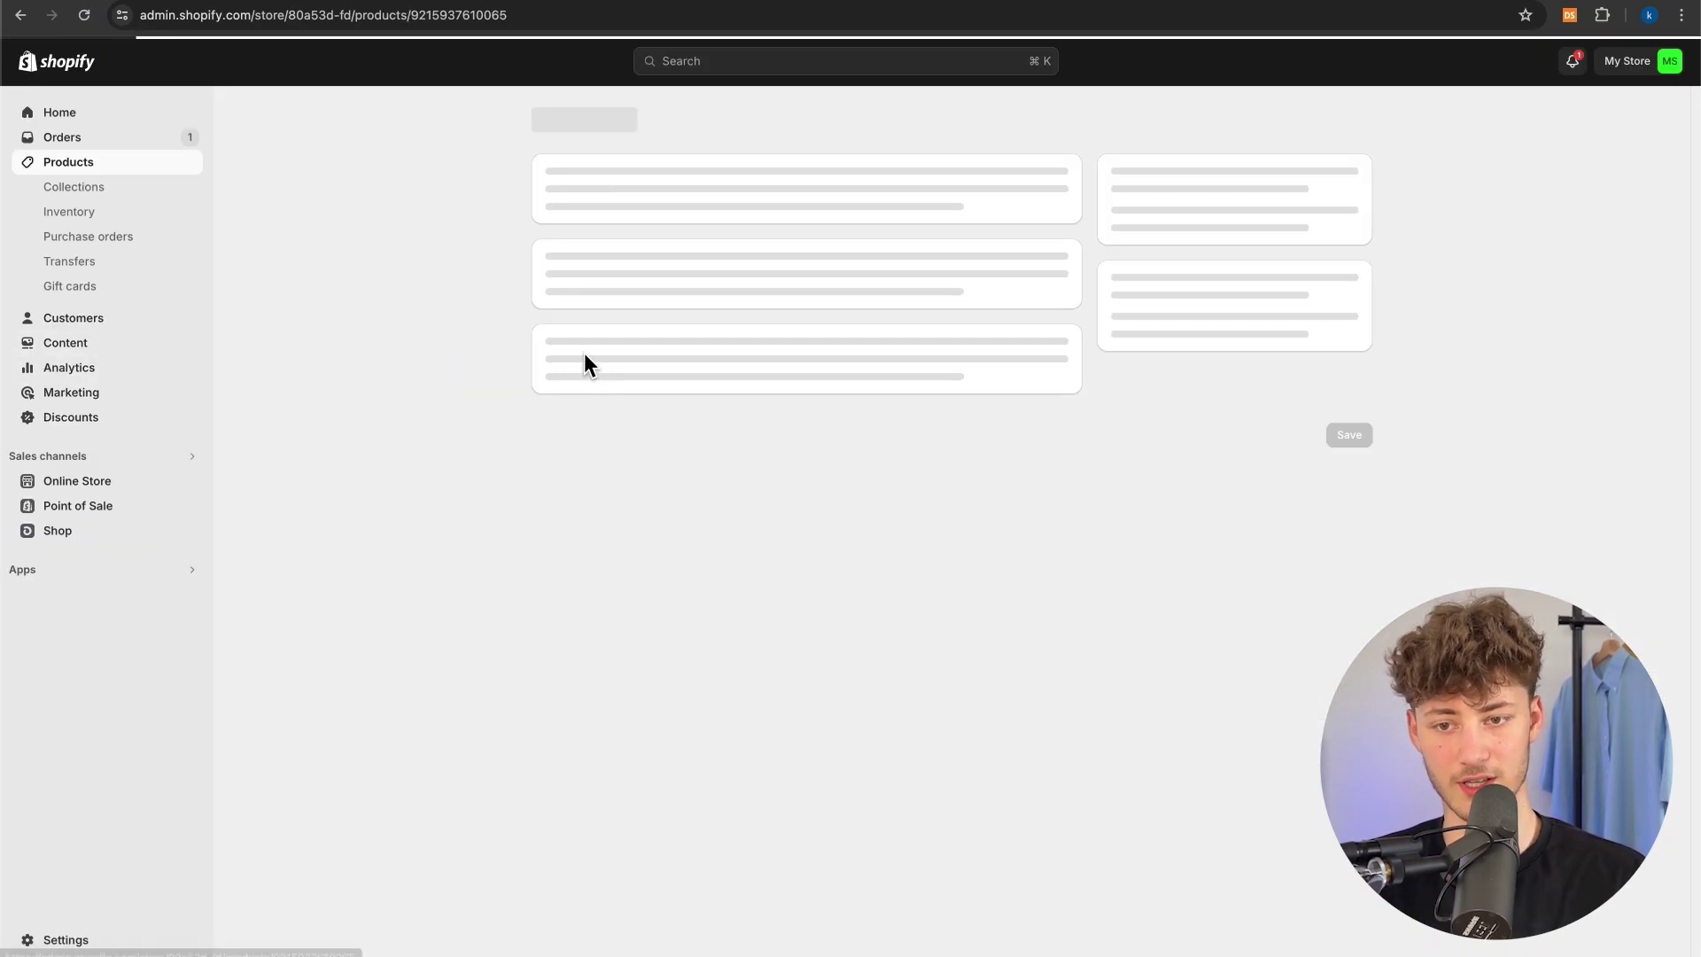
drag(577, 121, 962, 160)
scroll(663, 486, down, 5)
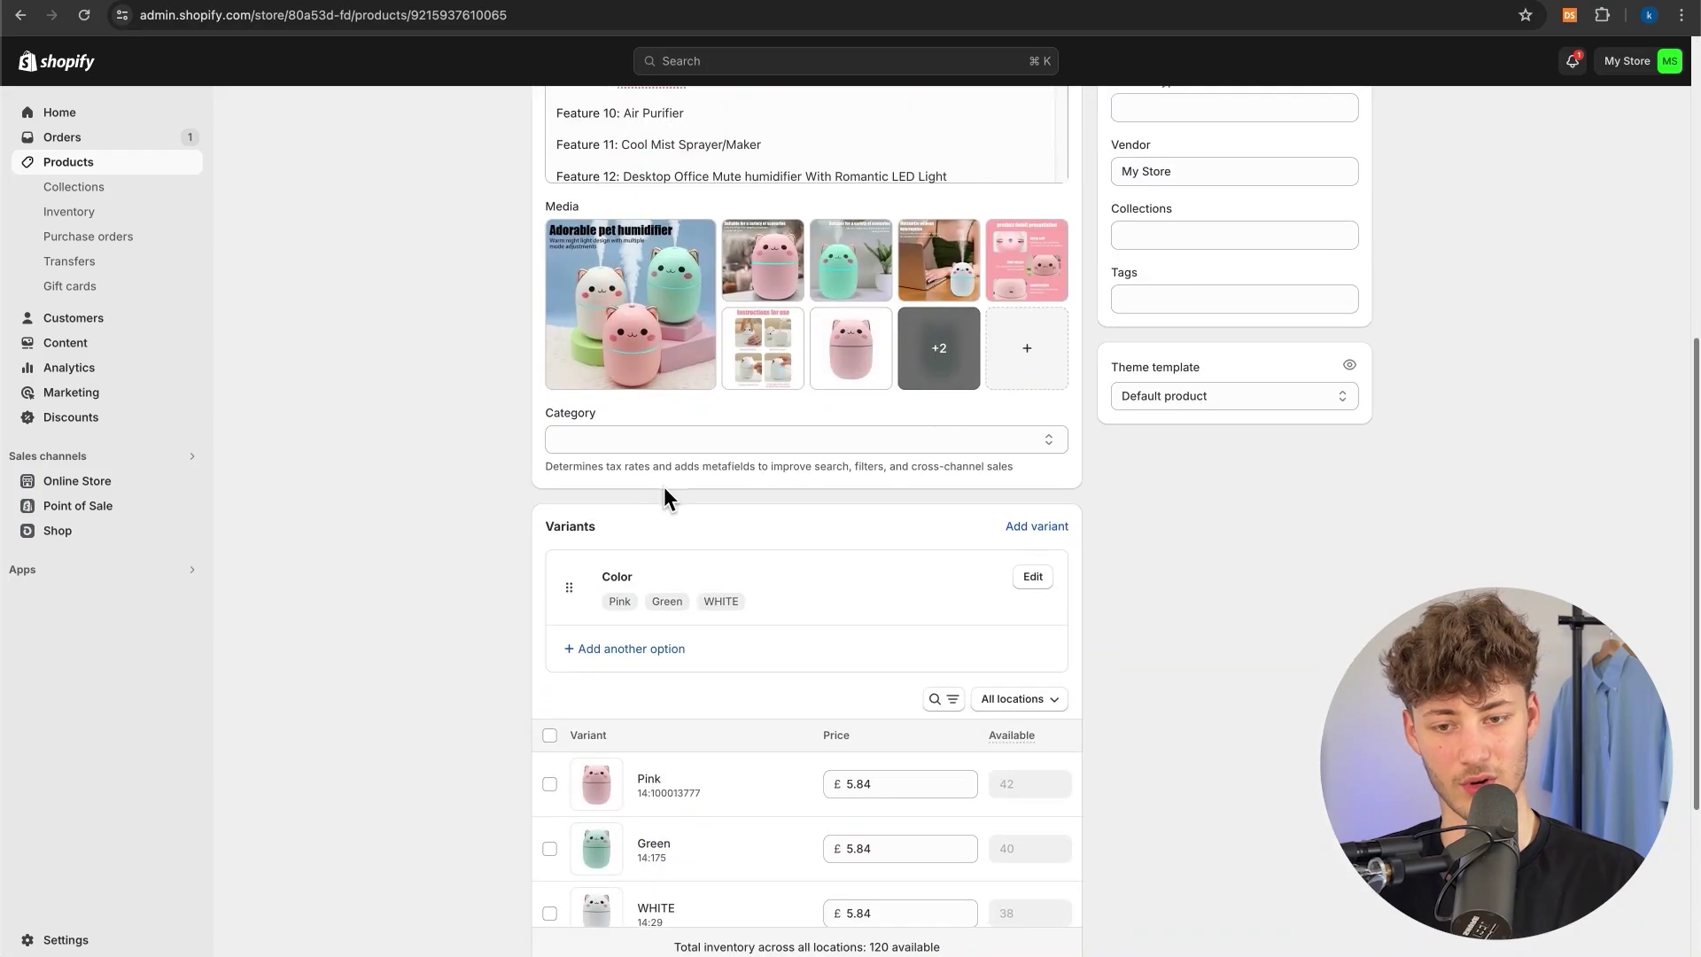
scroll(808, 334, up, 5)
- Replace the humidifier's product title with "dghsdgs", and look over its description and variant prices
triple_click(744, 241)
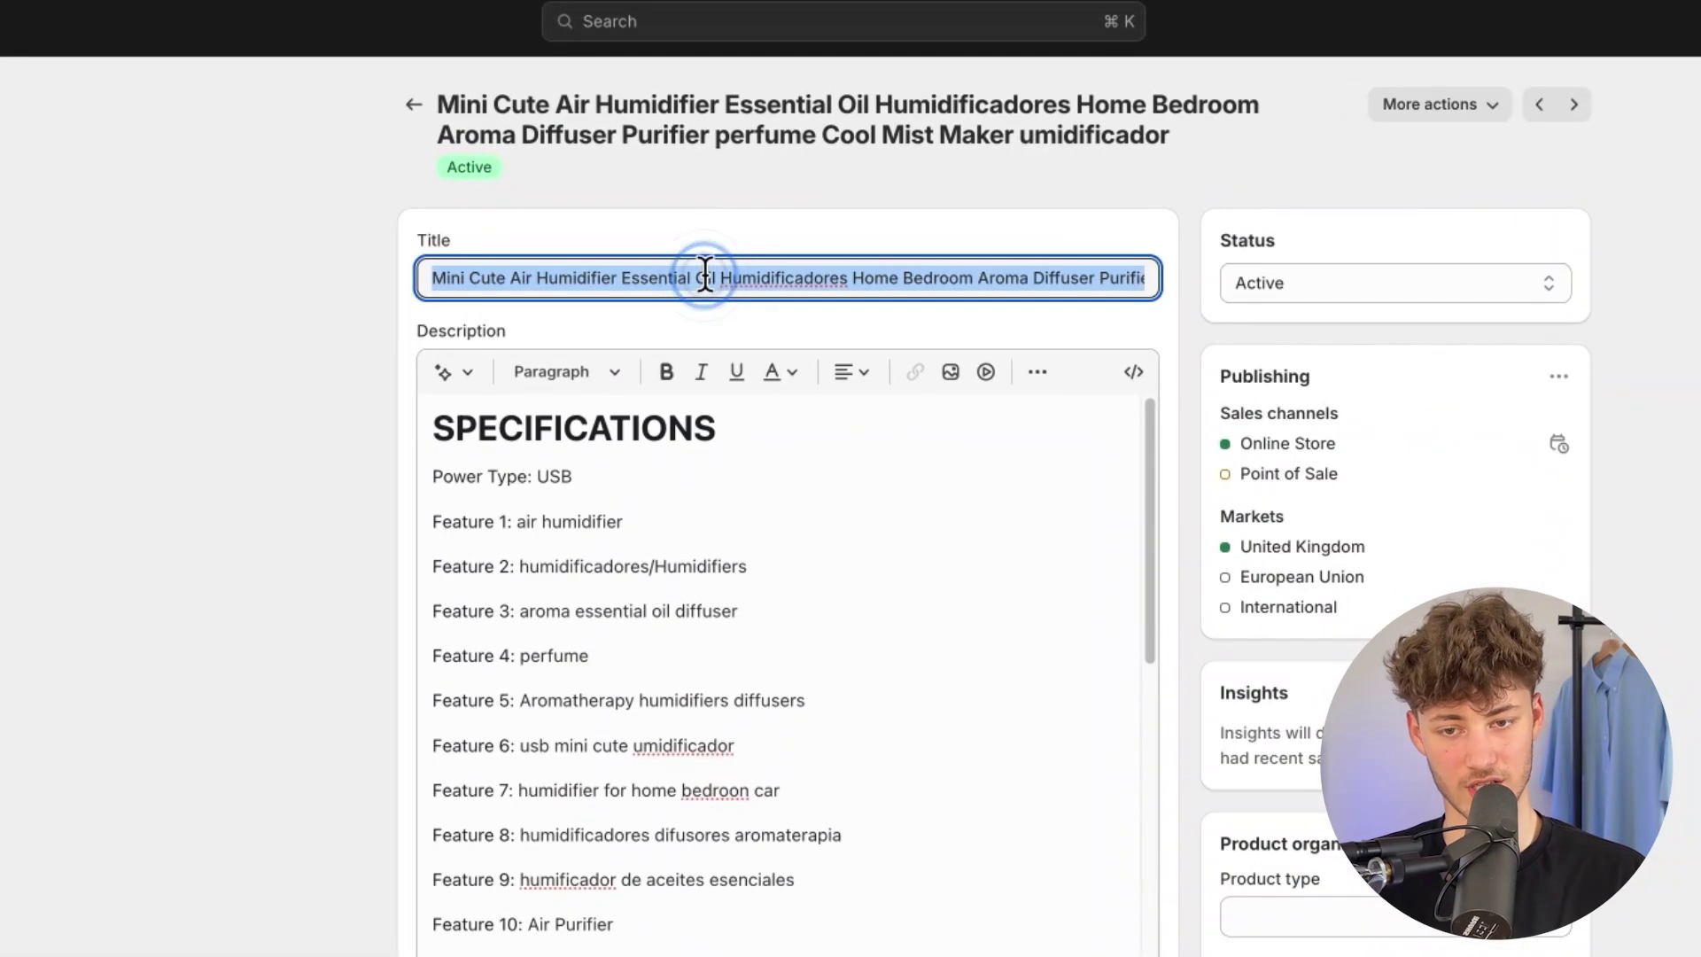
text(dghsdgs)
scroll(996, 540, down, 5)
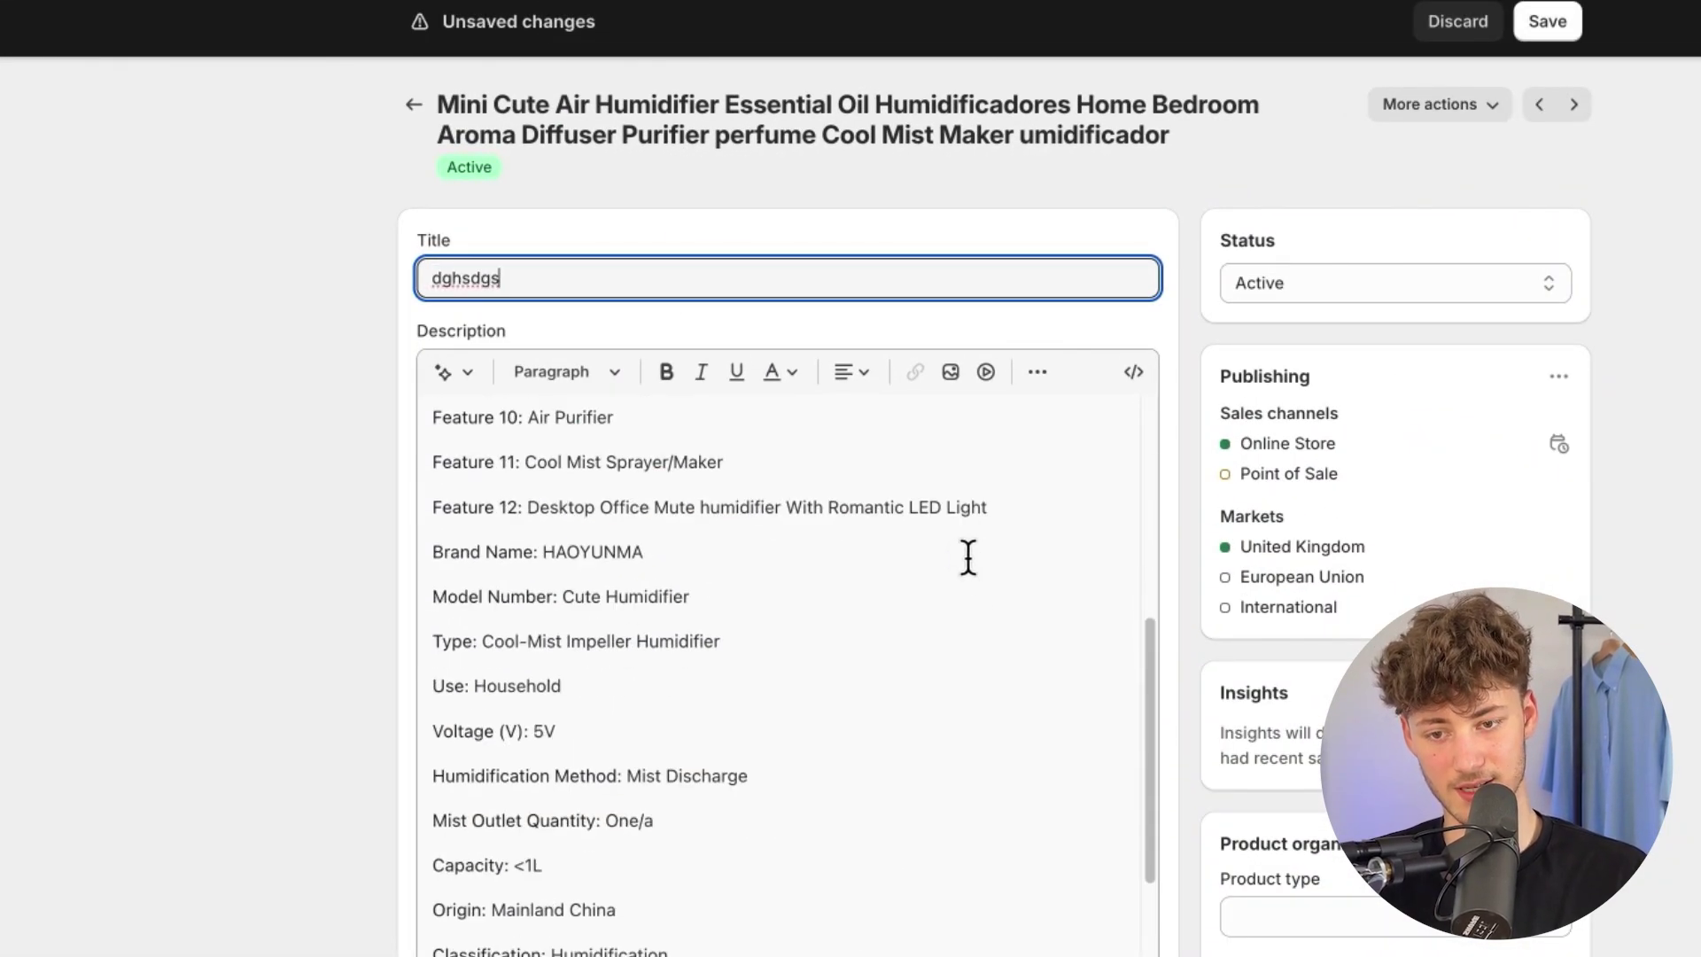
triple_click(968, 558)
scroll(164, 751, down, 15)
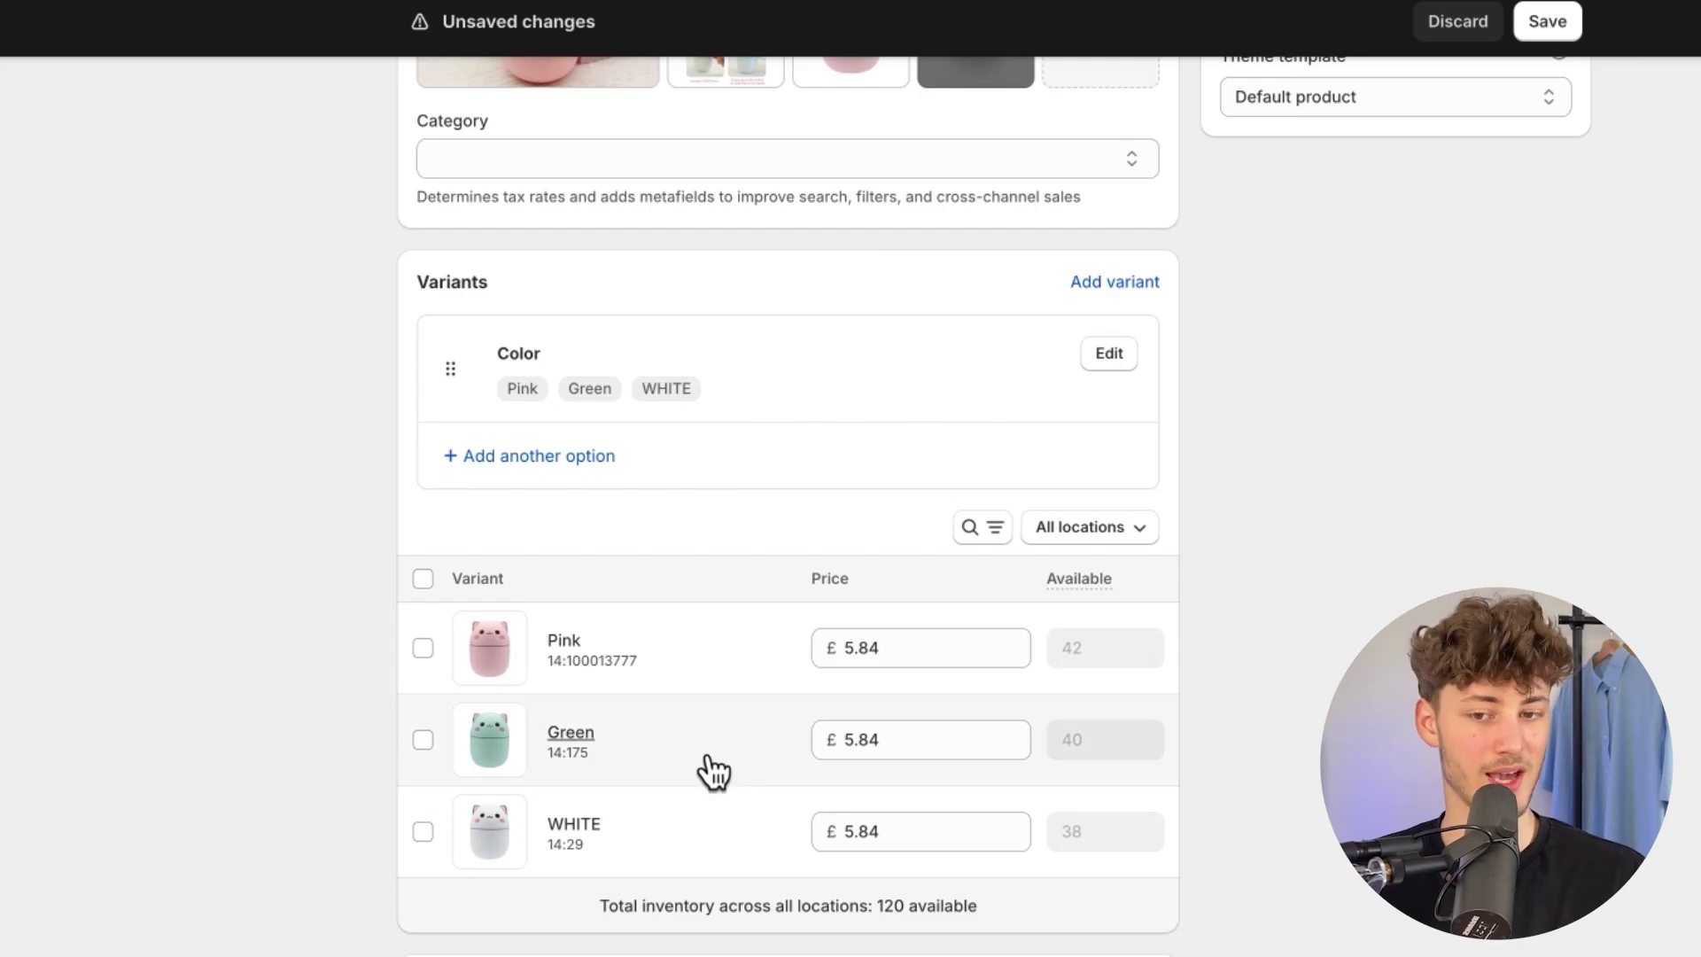
scroll(720, 731, up, 15)
scroll(719, 728, down, 15)
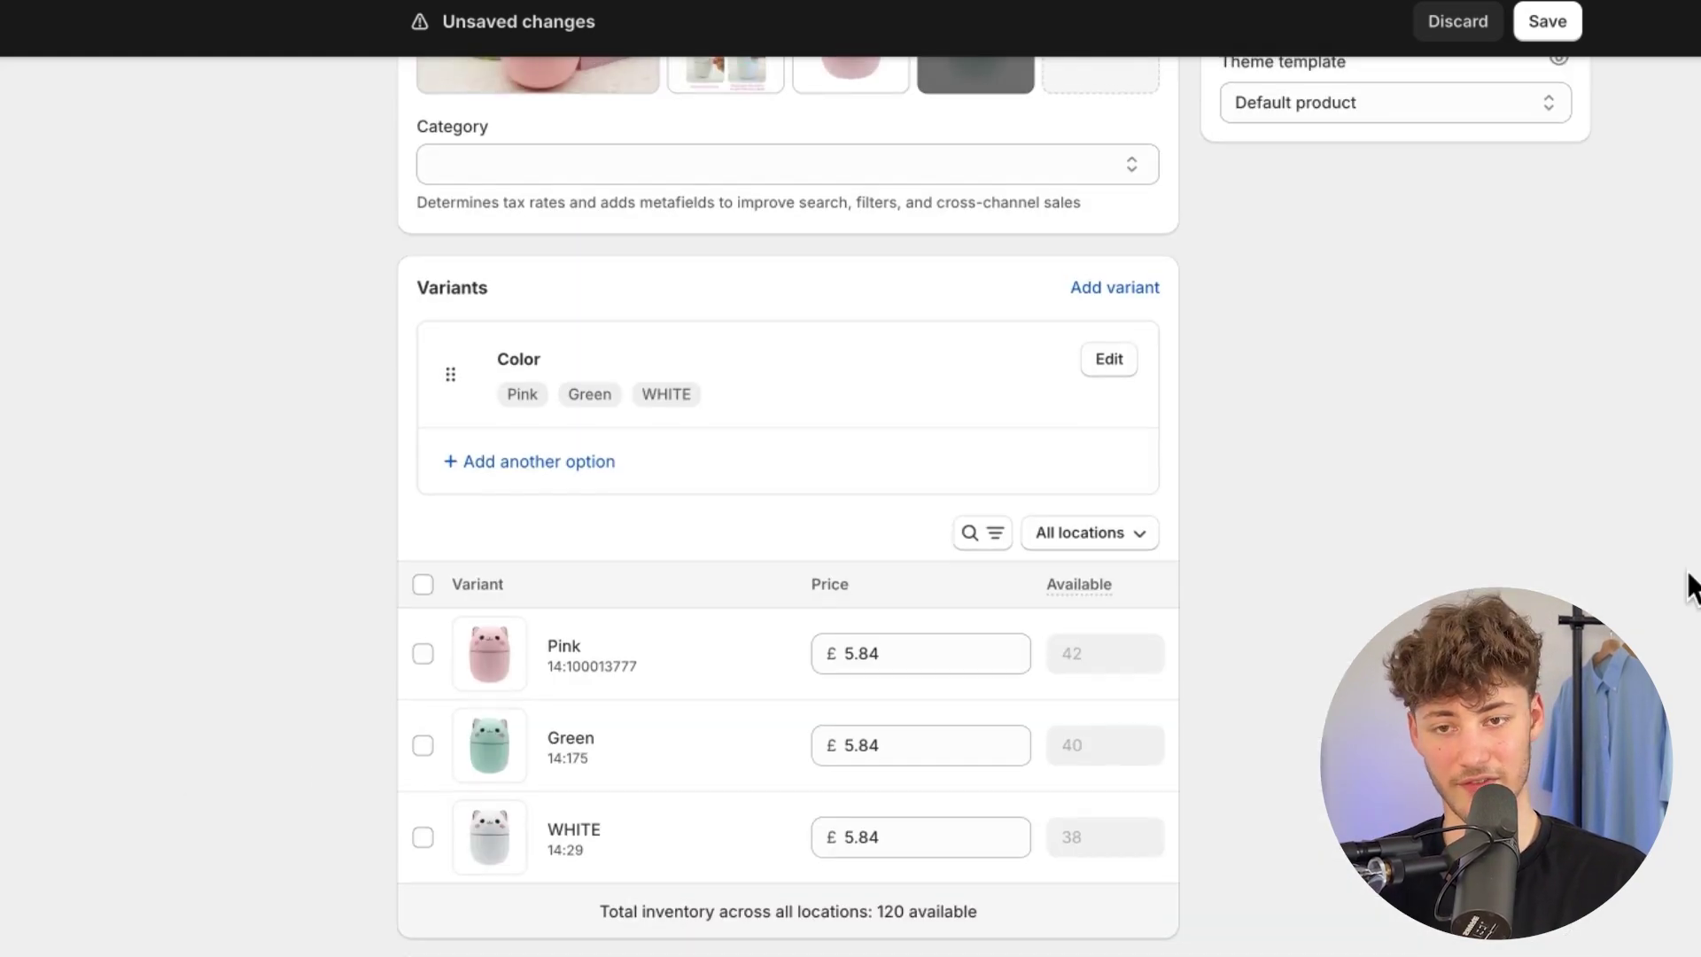
scroll(1688, 585, up, 8)
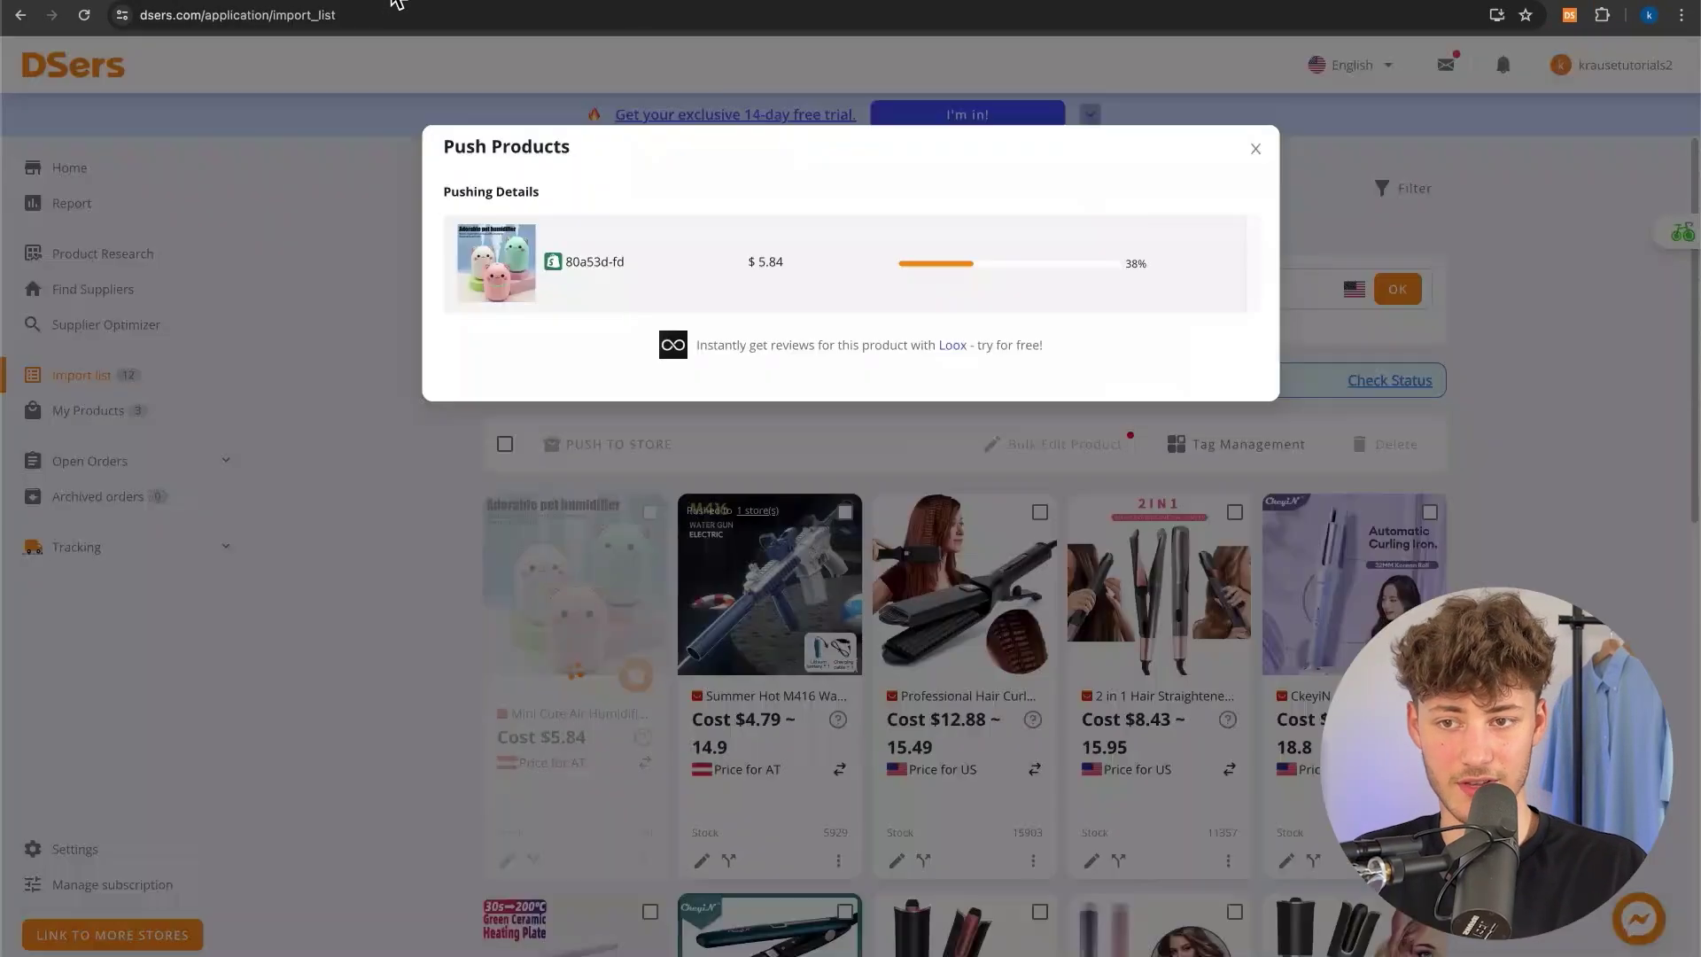
- Switch back to DSers, dismiss the push dialog, and open the unmapped orders awaiting placement
click(138, 249)
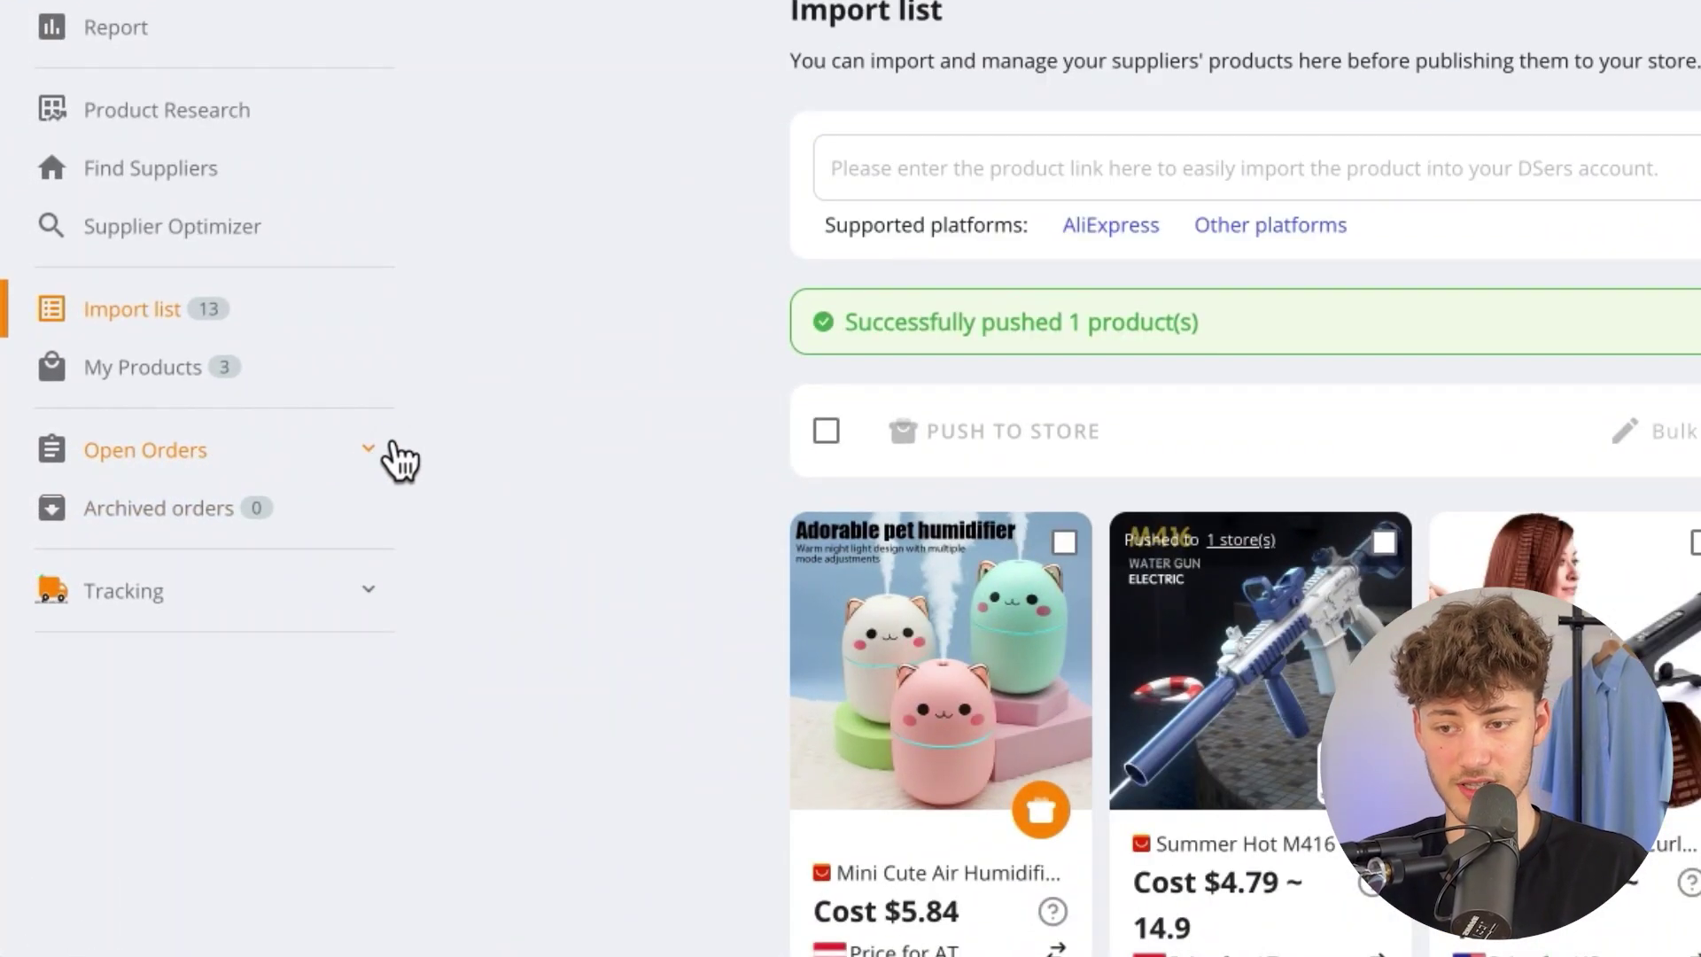
click(225, 459)
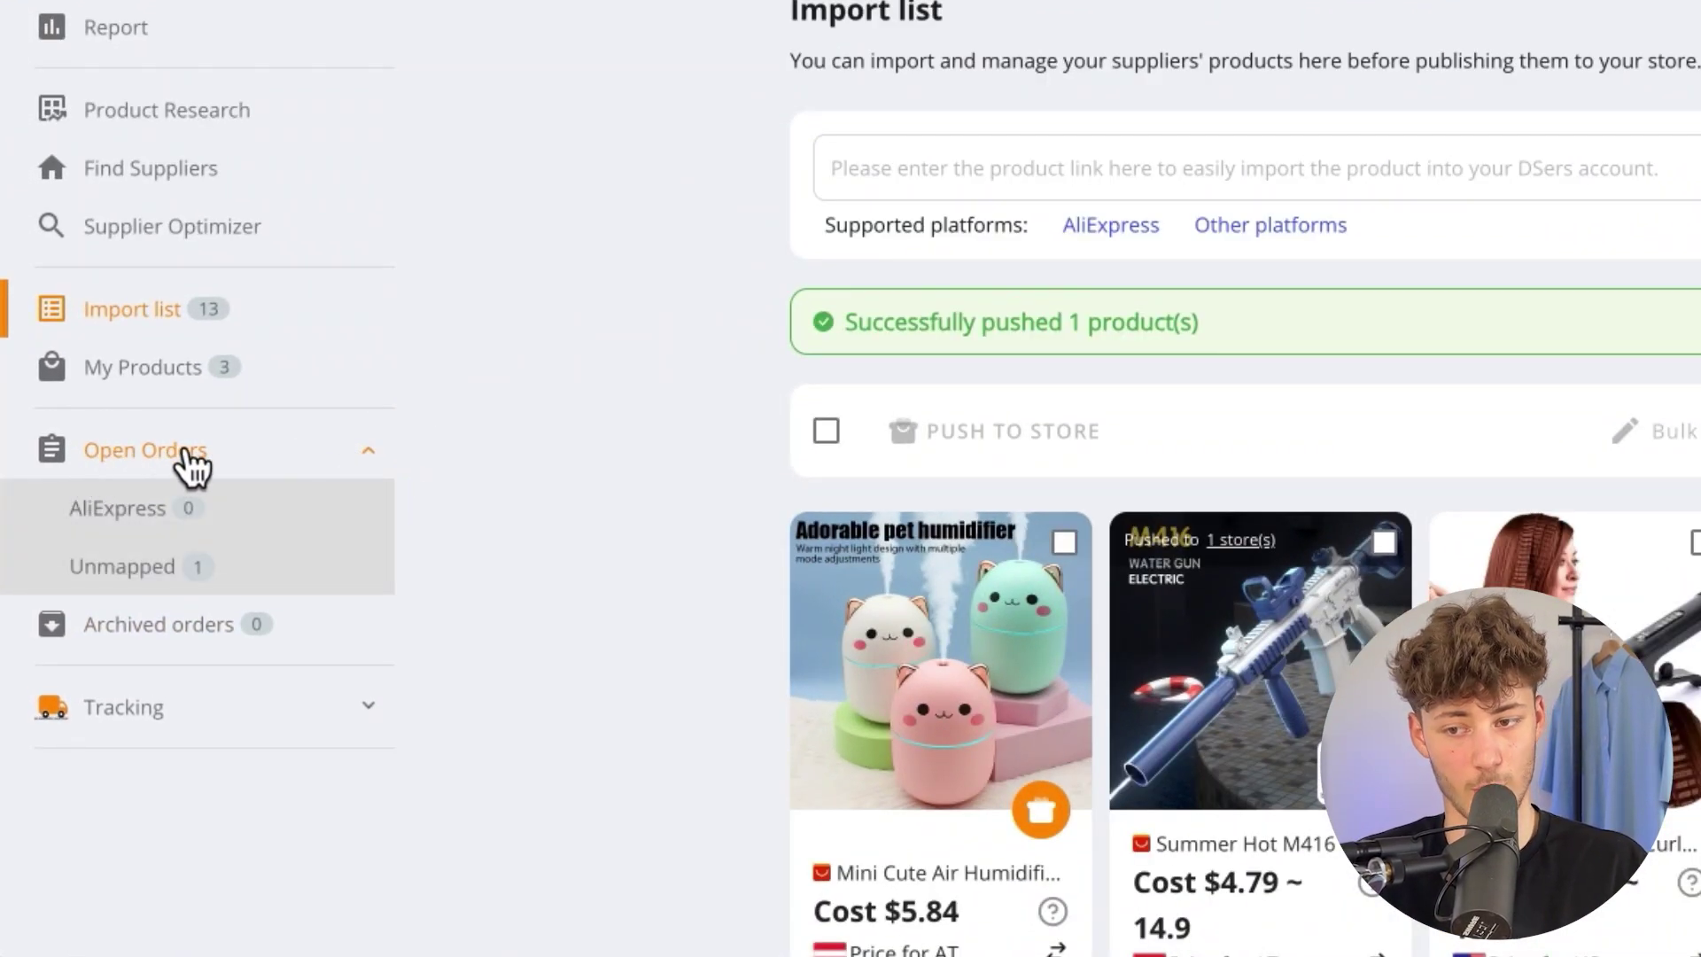
click(93, 514)
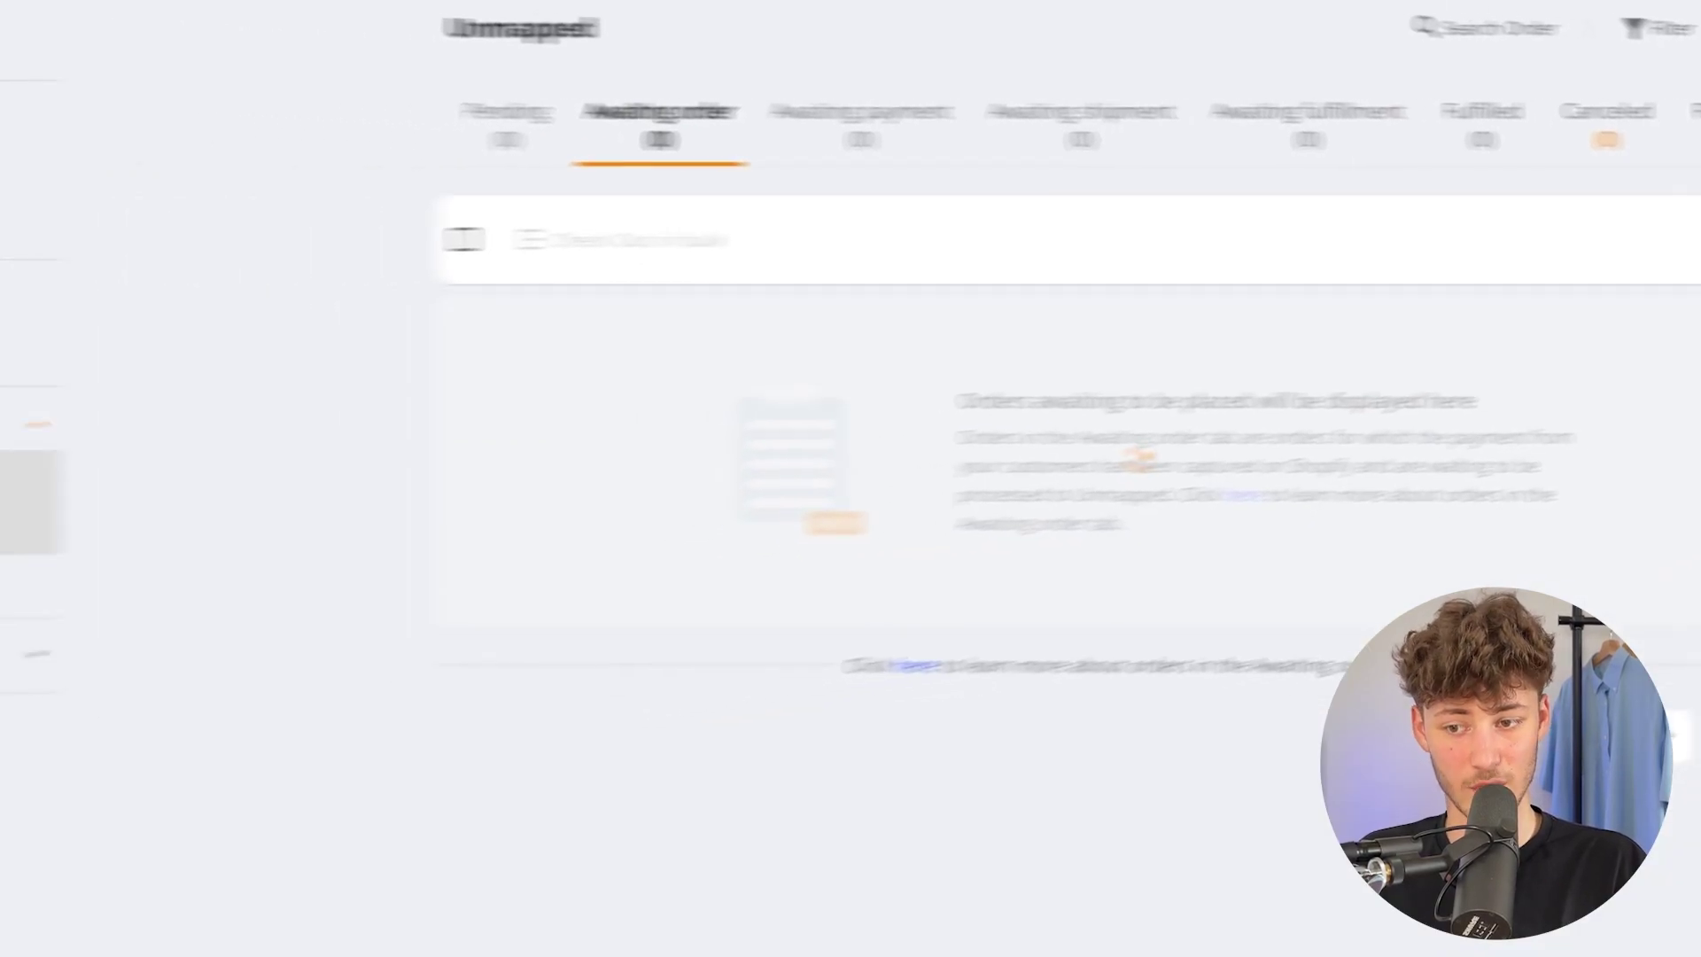
click(82, 507)
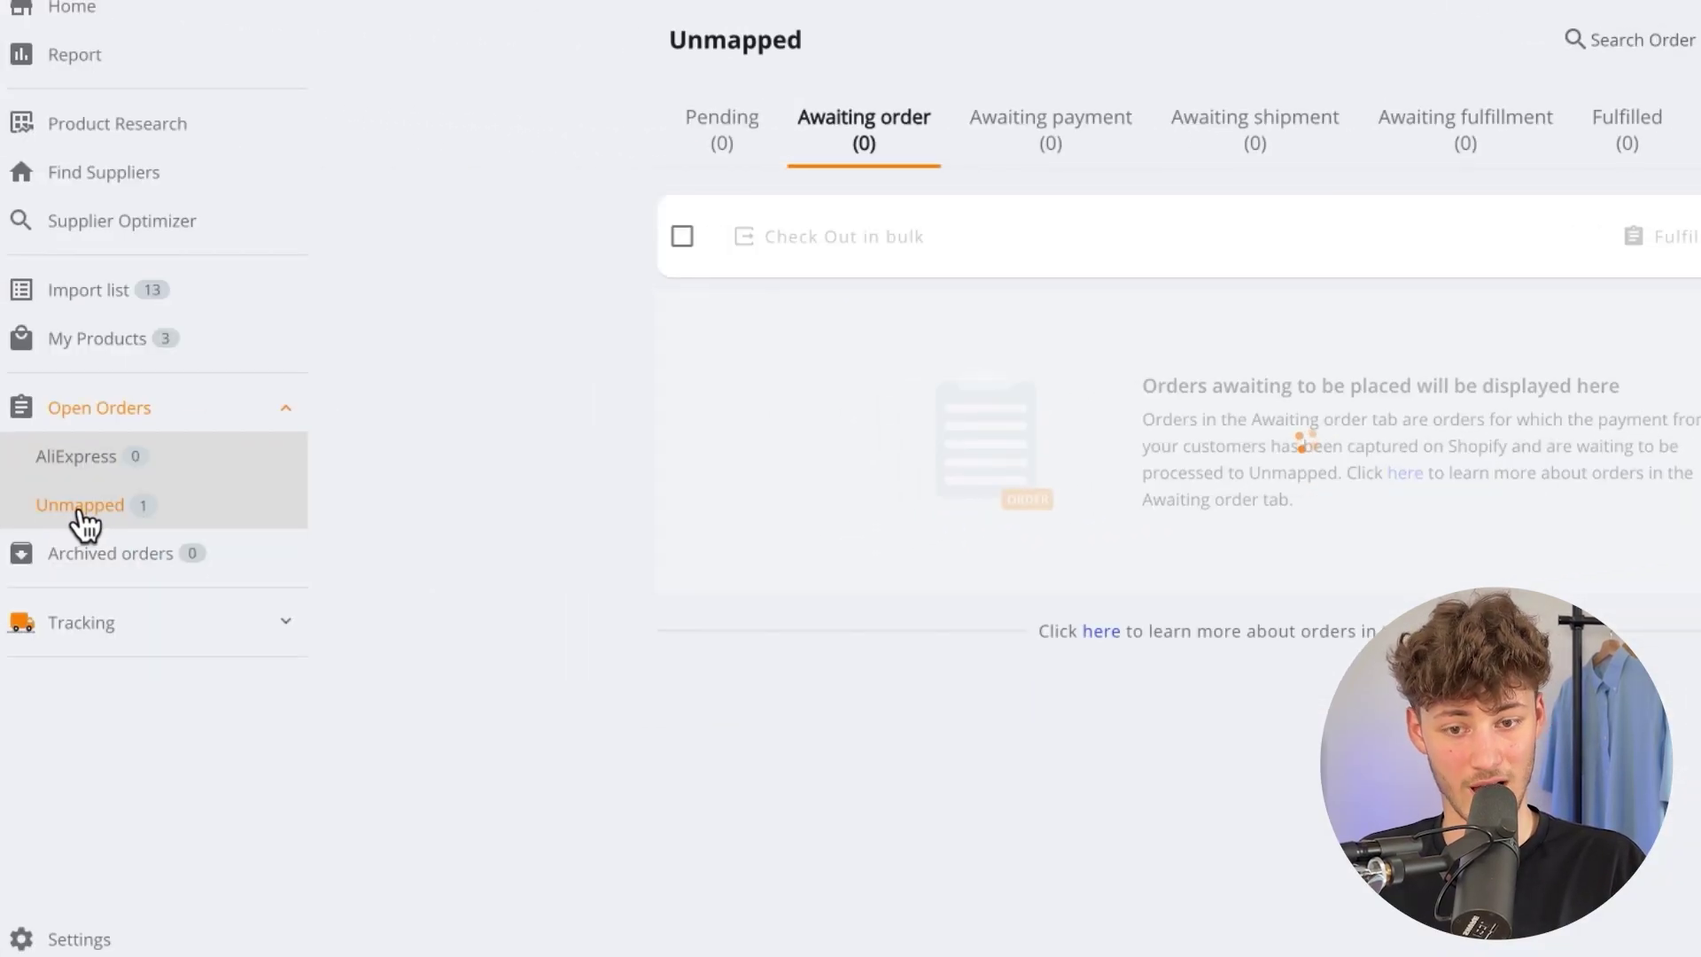
scroll(1380, 562, down, 5)
scroll(1368, 518, up, 5)
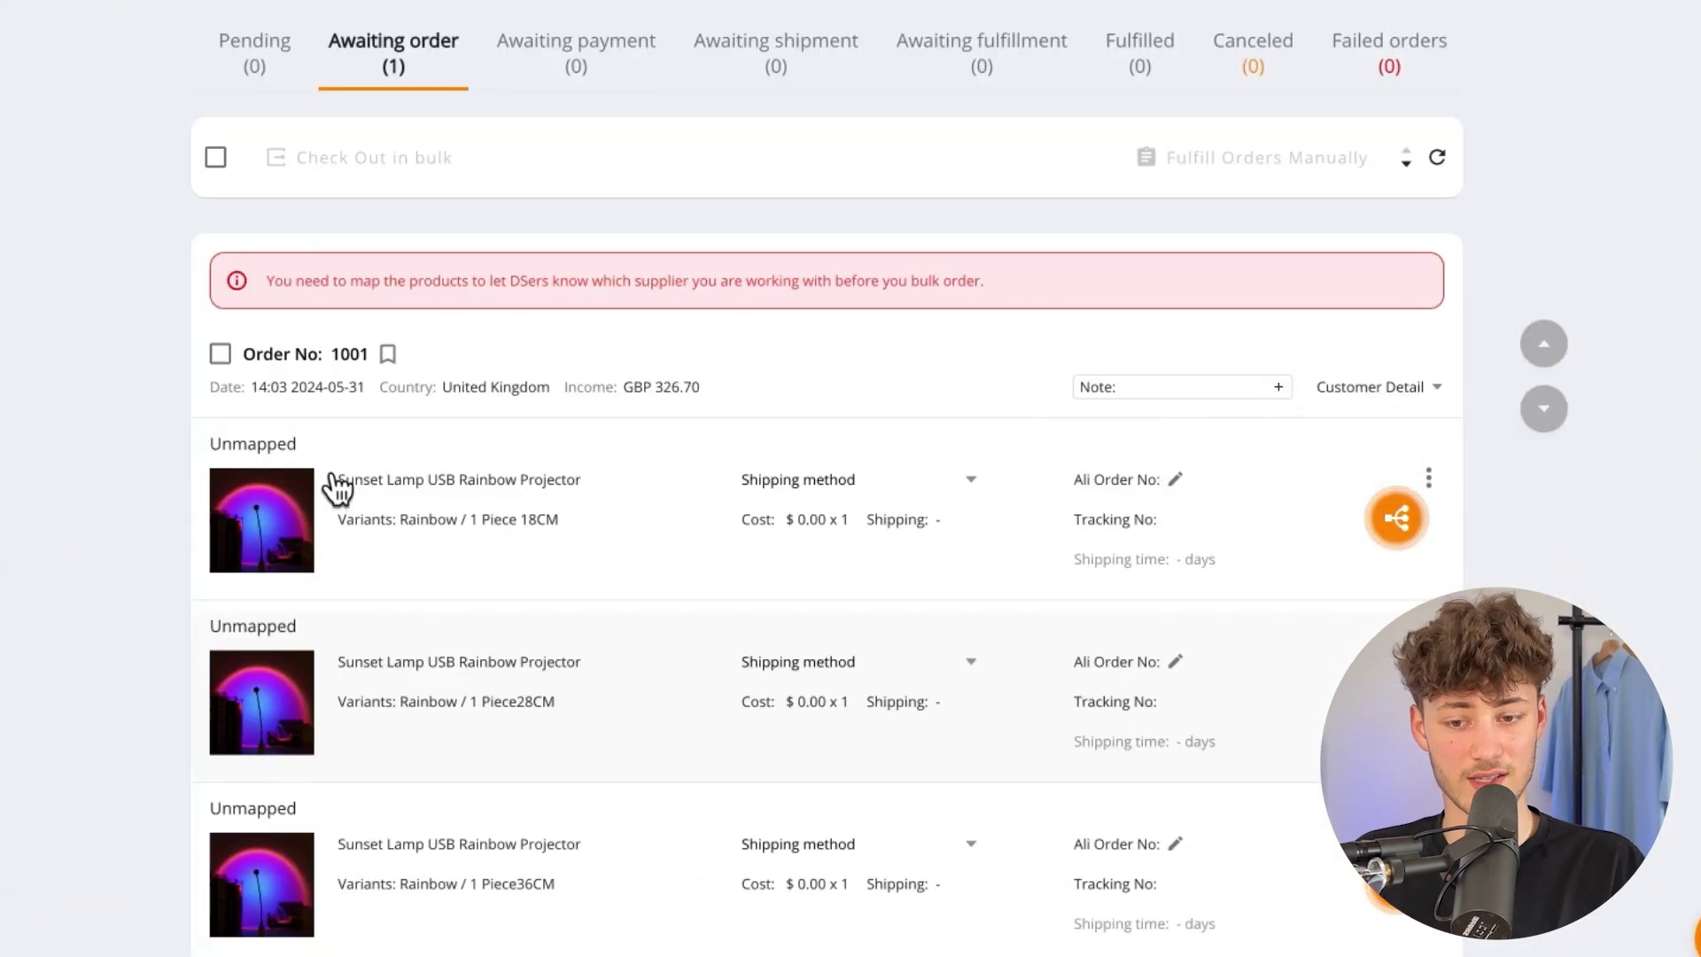
- Open supplier mapping for the Sunset Lamp USB Rainbow Projector order item in the Rainbow / 1 Piece 18CM variant
drag(334, 486, 611, 543)
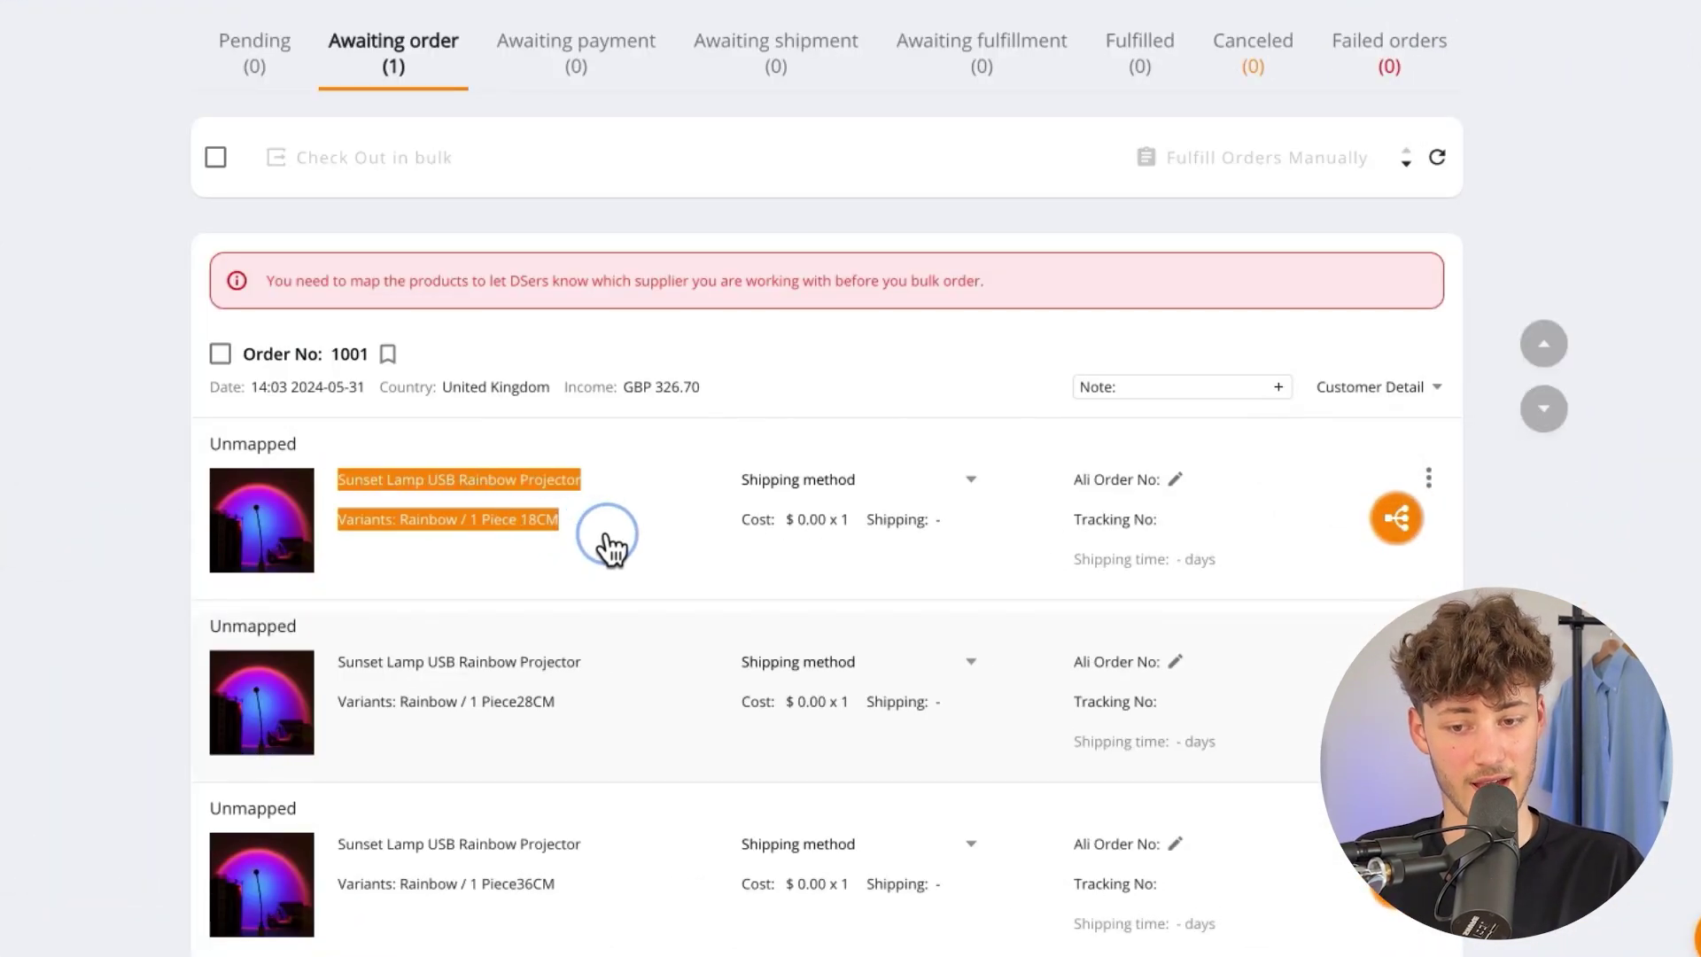
click(1190, 510)
click(1408, 527)
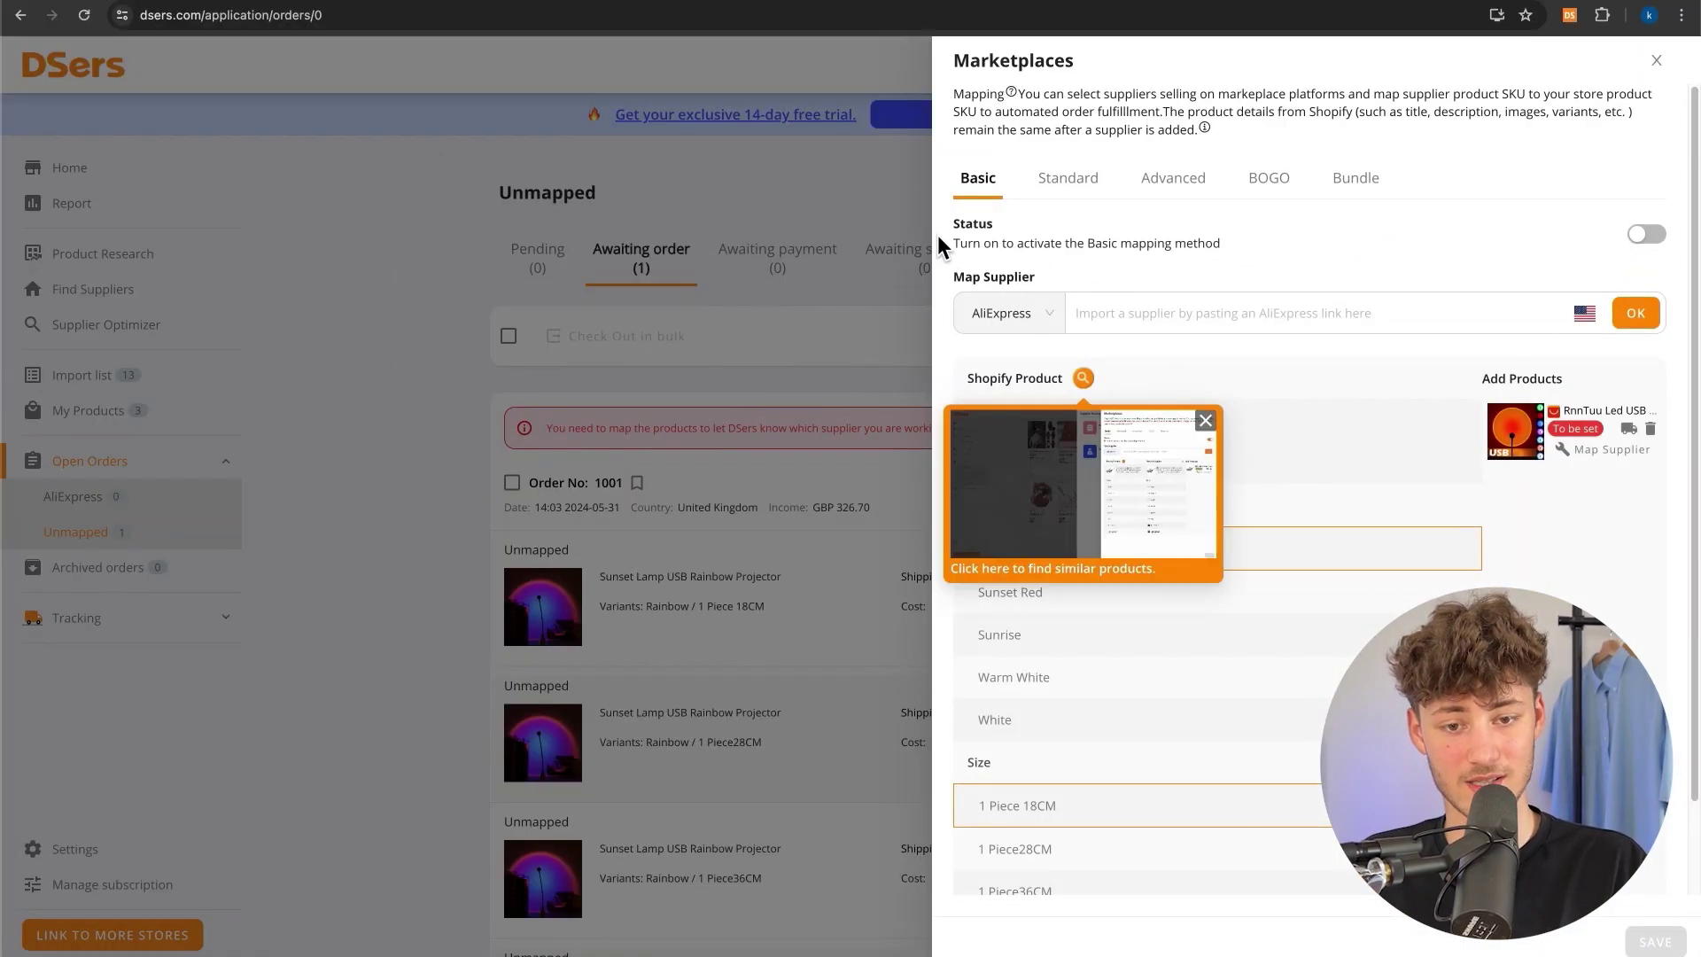
- Check the AliExpress supplier link field in the Sunset Lamp's basic mapping, and close the mapping without adding a supplier
click(1205, 420)
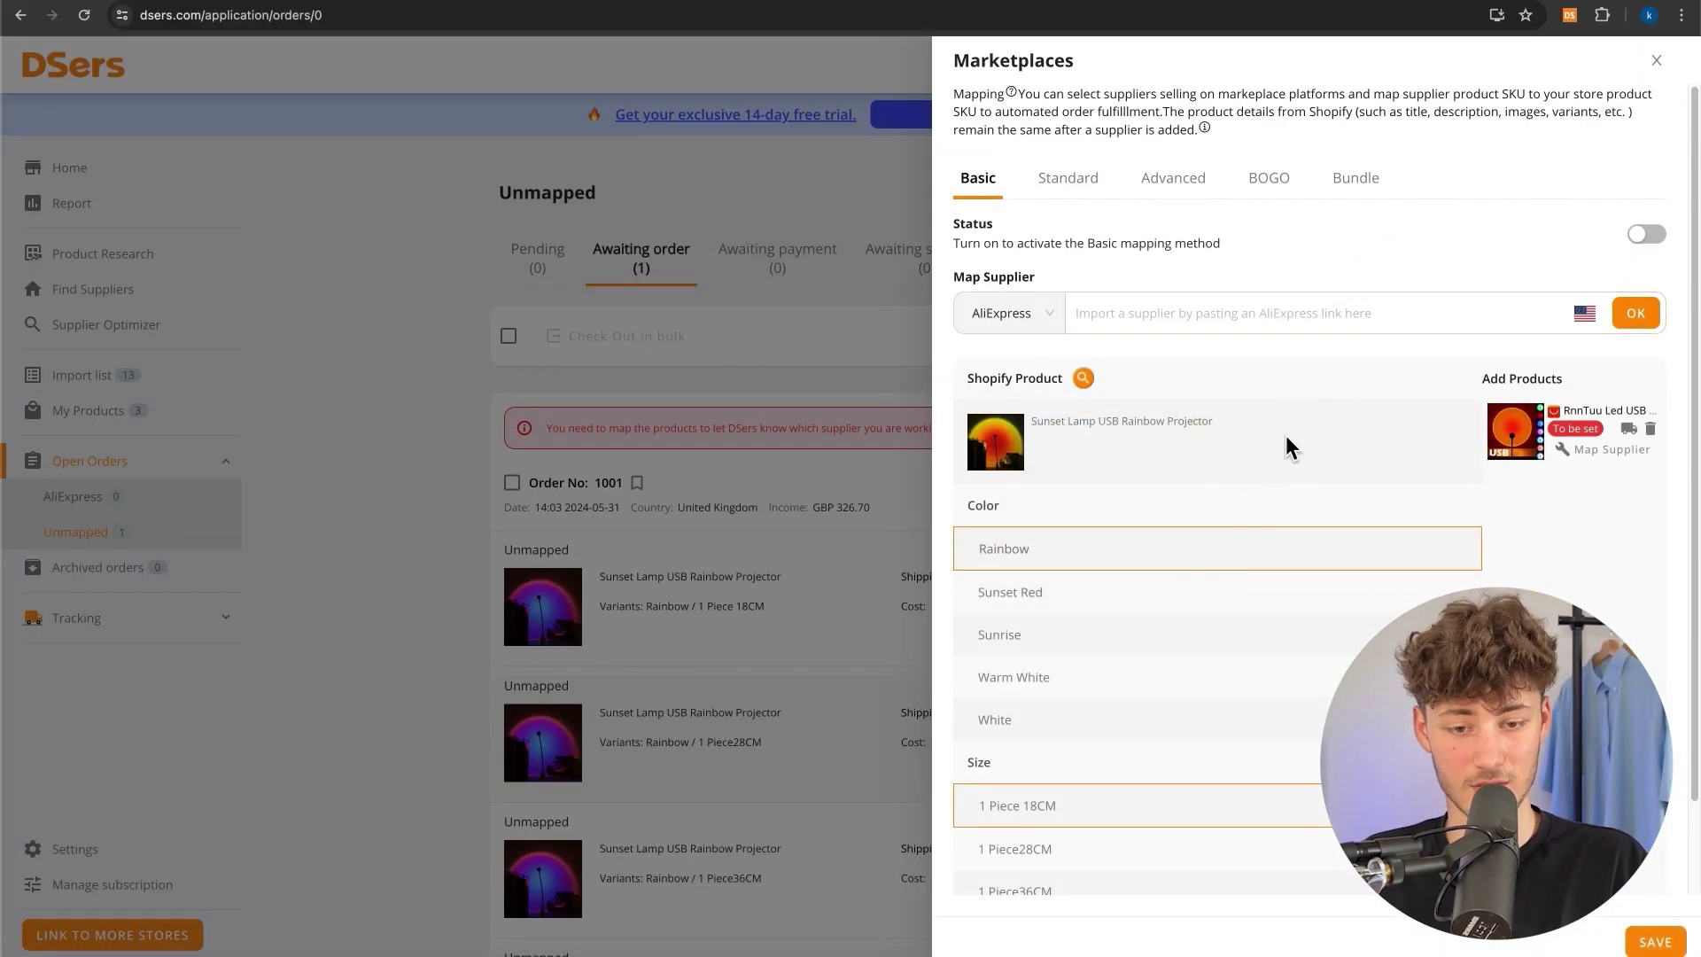
click(1172, 318)
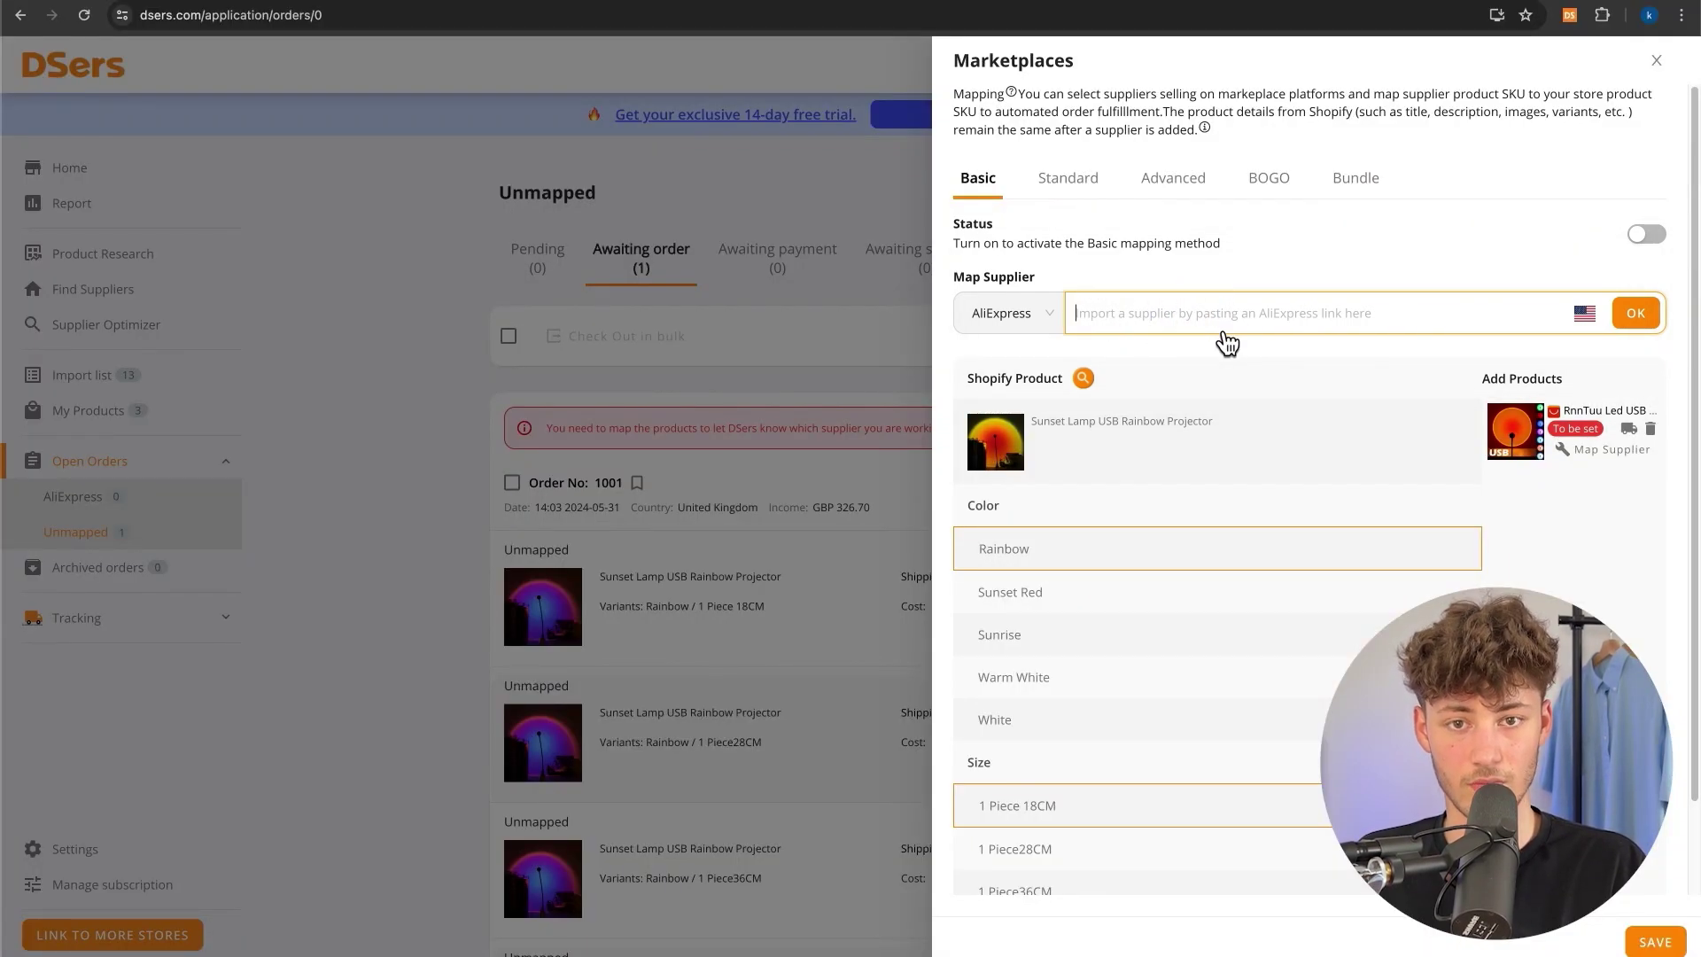
click(1655, 60)
click(934, 282)
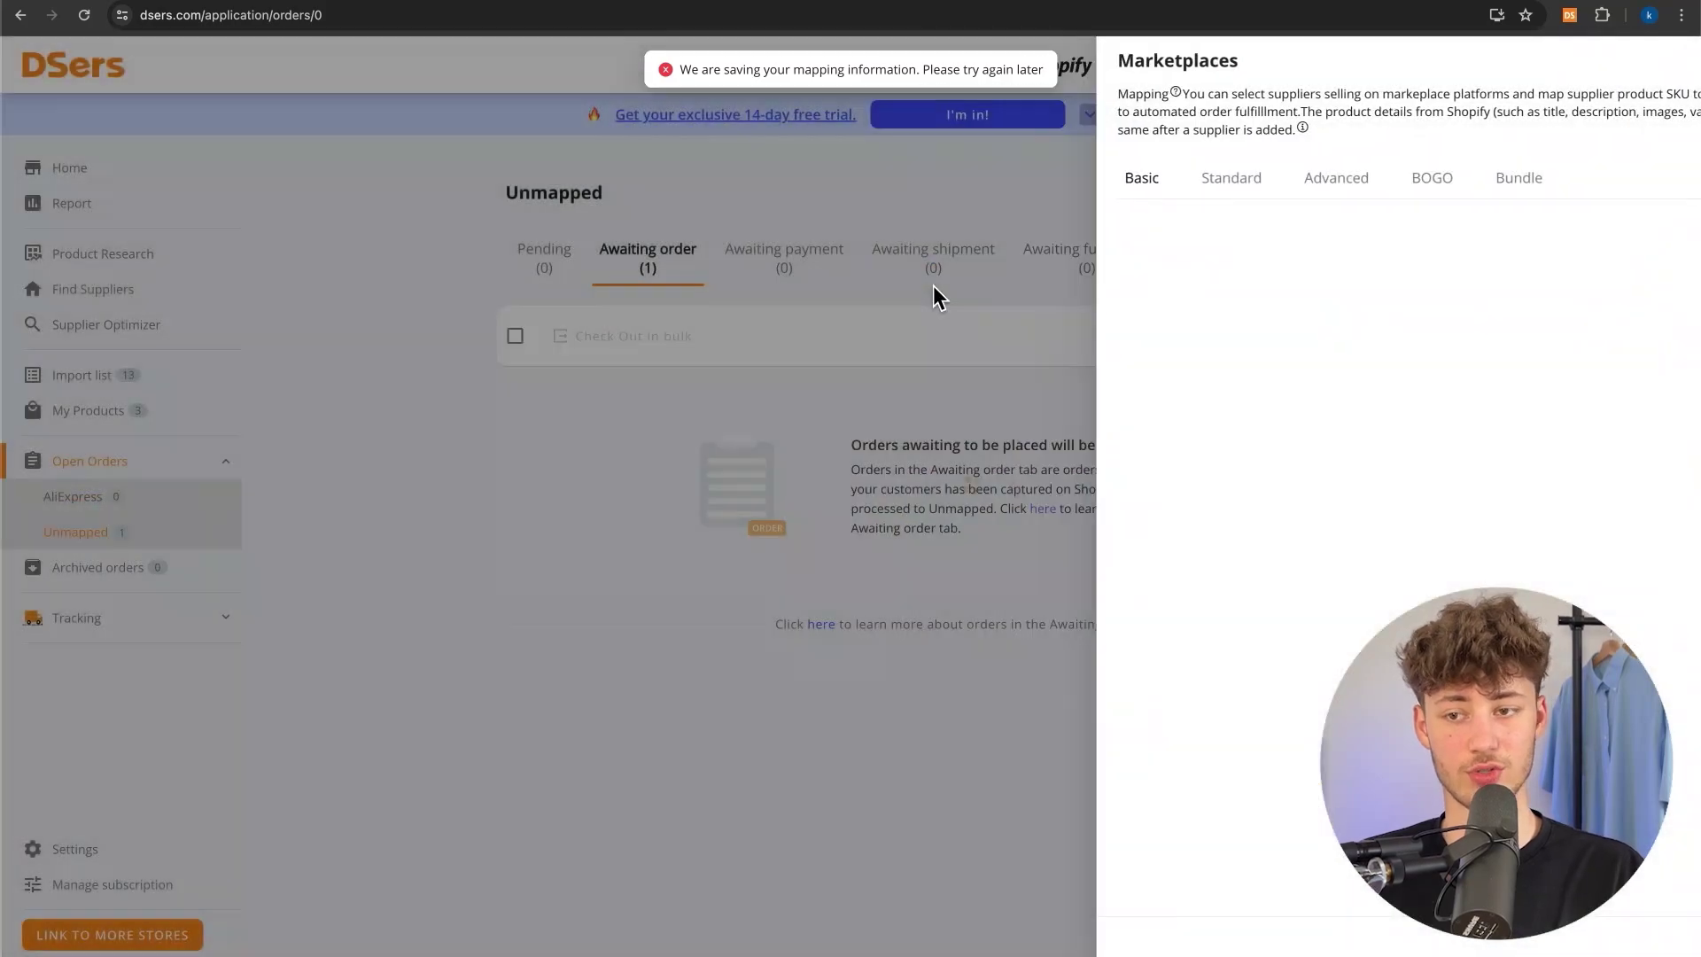
- Open the tracking status of shipped orders and dismiss the plan upgrade offer
click(329, 680)
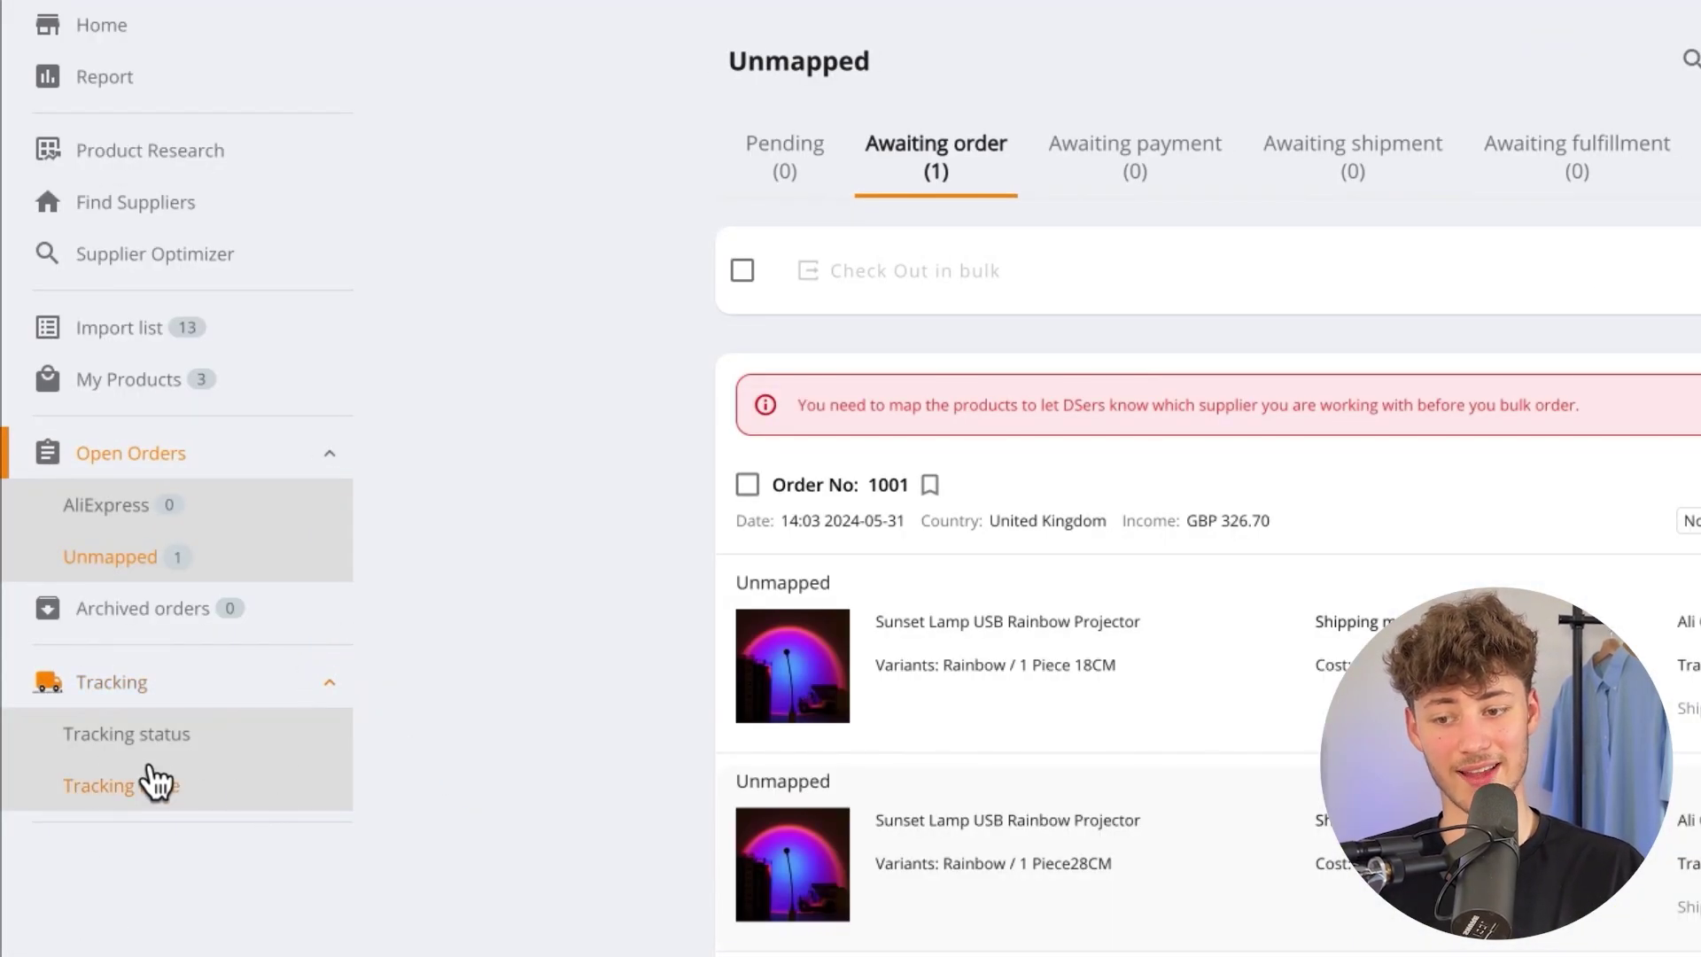
click(142, 735)
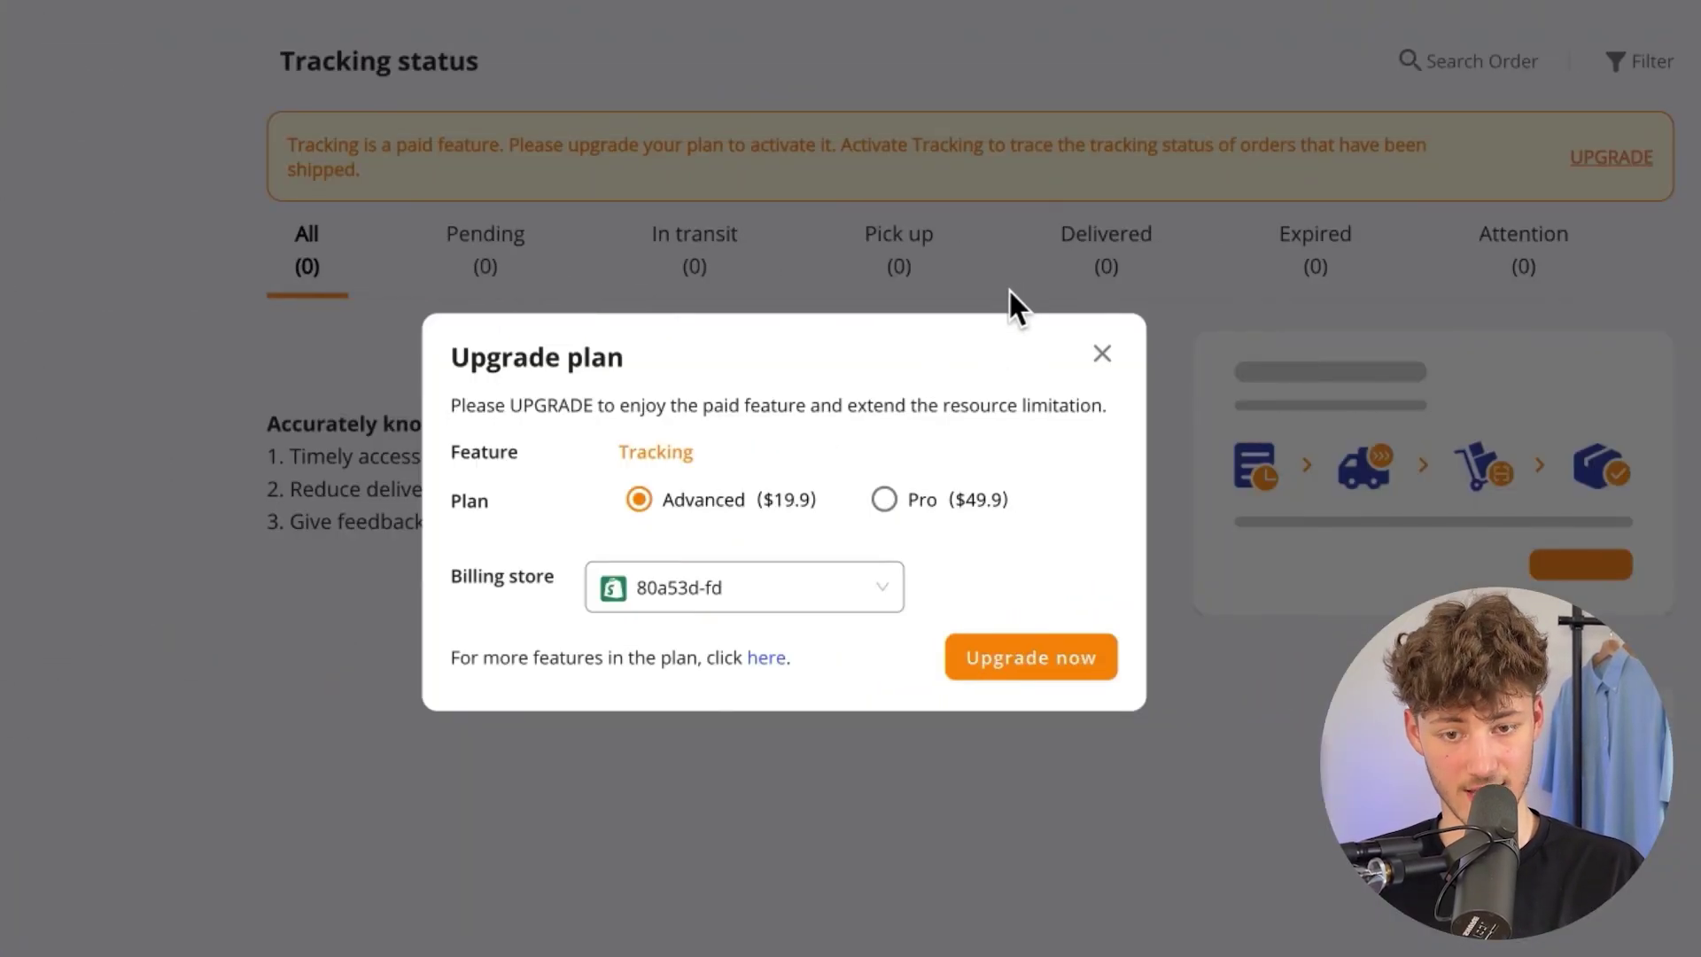
click(1102, 354)
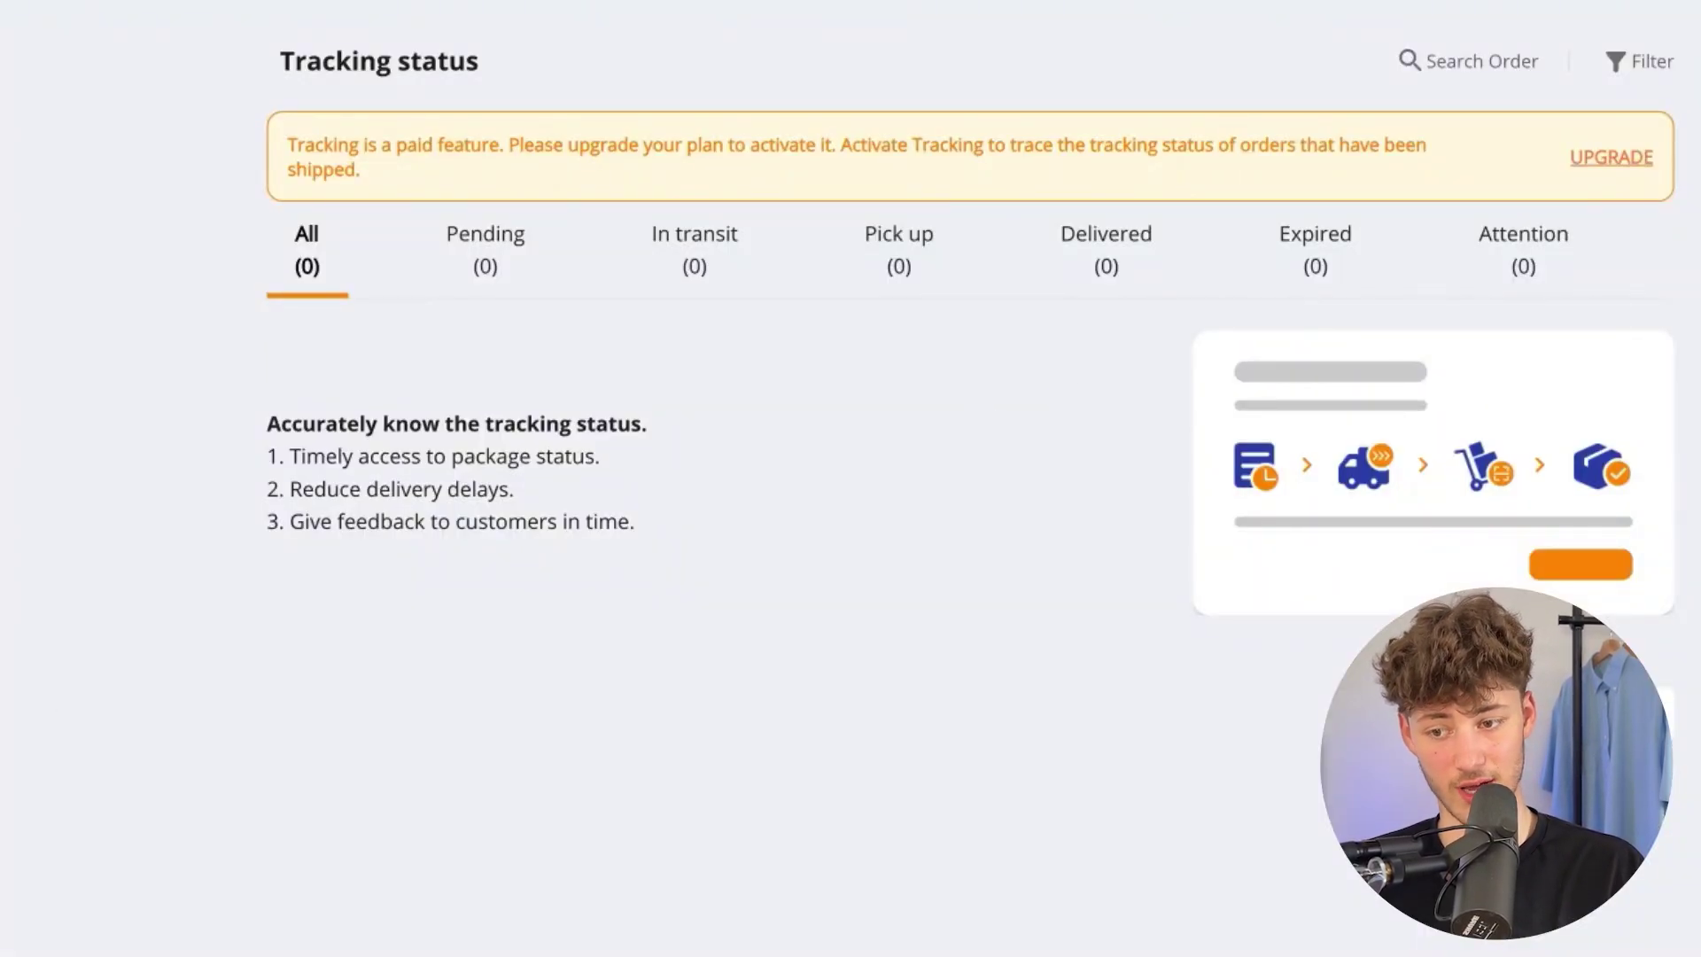
- Review the style preview of the custom store tracking page, and return to the tracking status with the upgrade offer dismissed
click(102, 689)
scroll(1085, 700, down, 8)
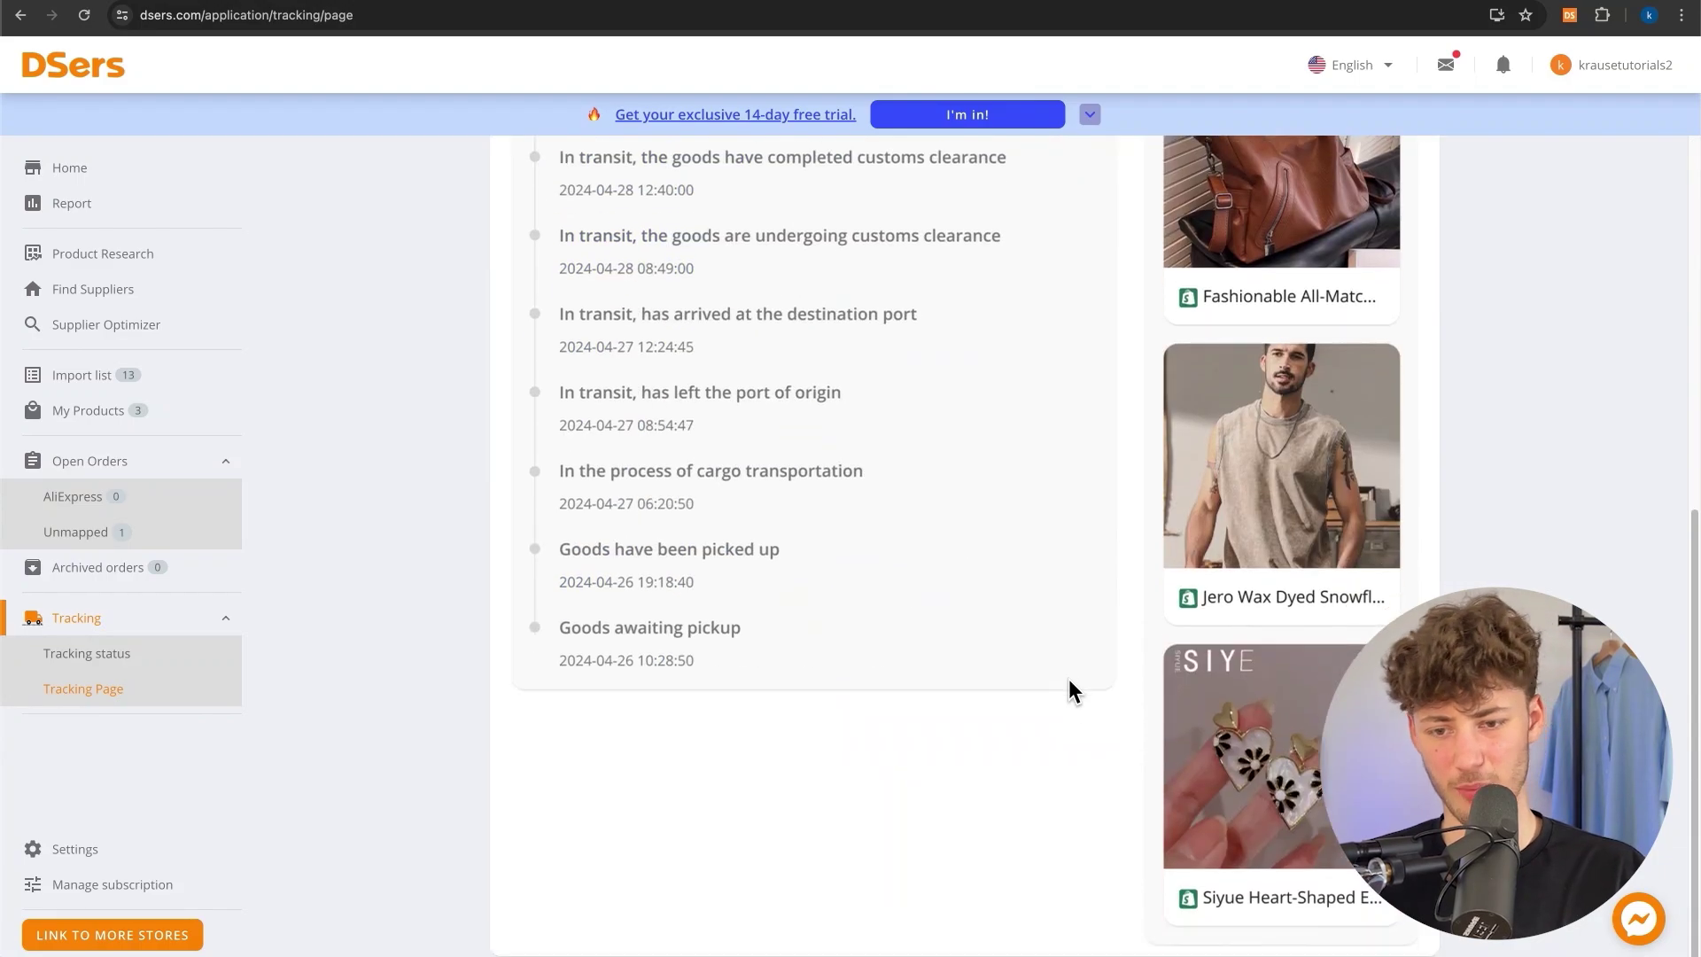
scroll(1068, 678, up, 8)
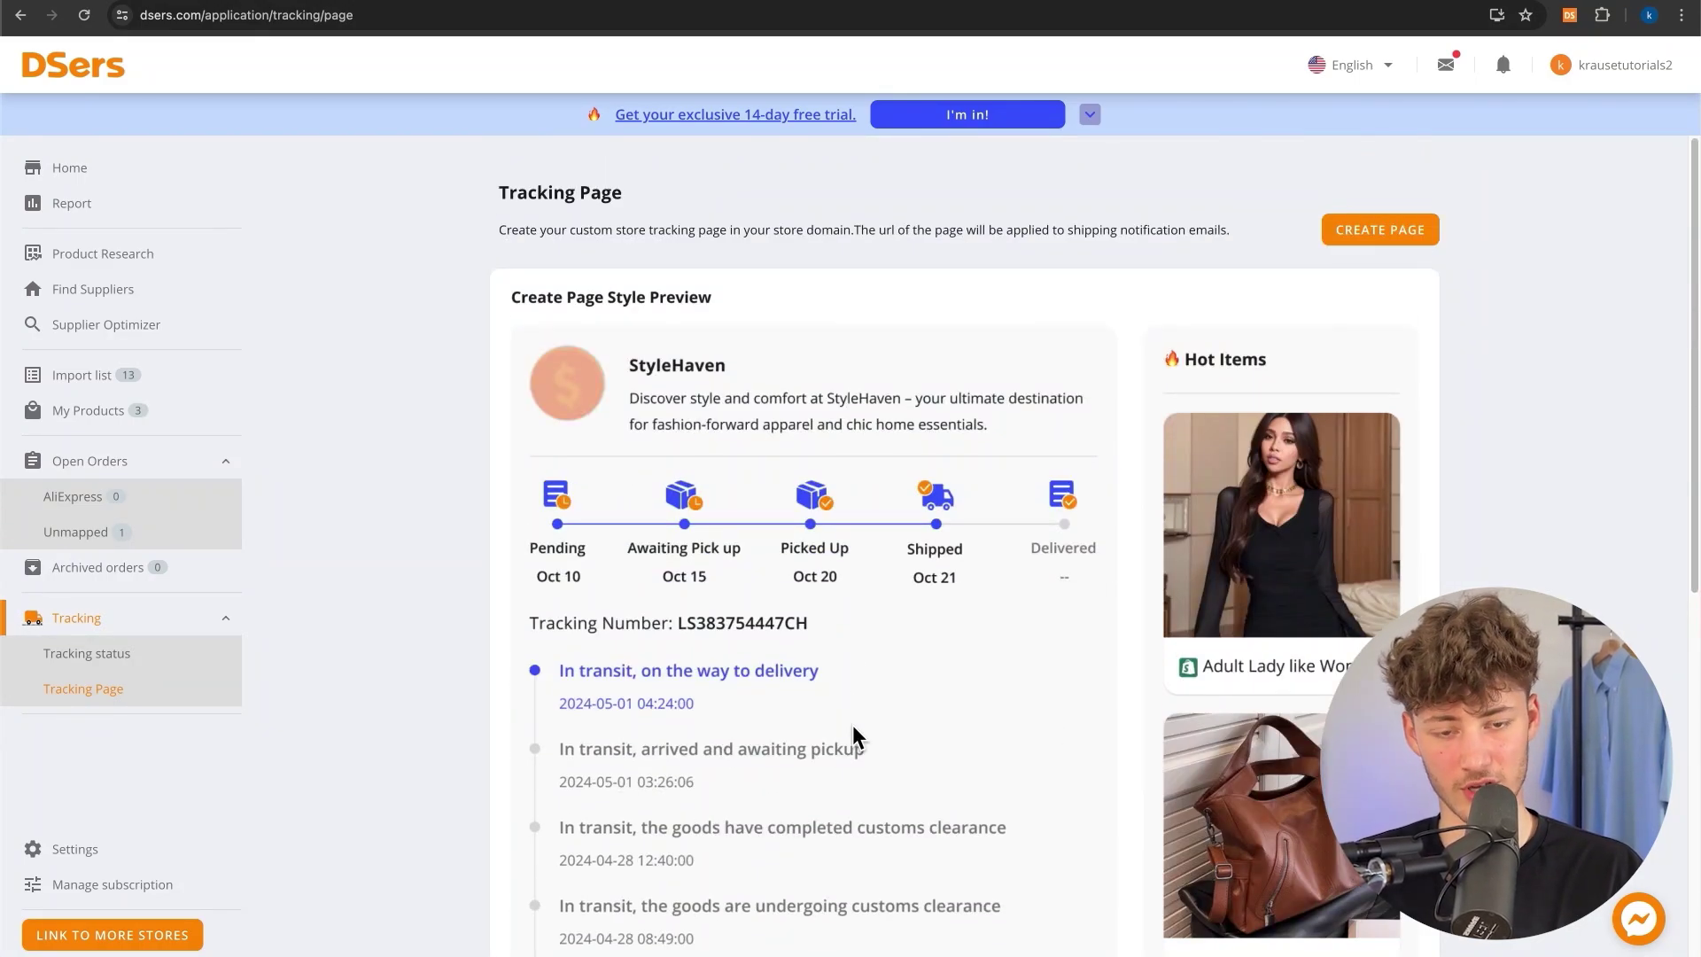
click(114, 656)
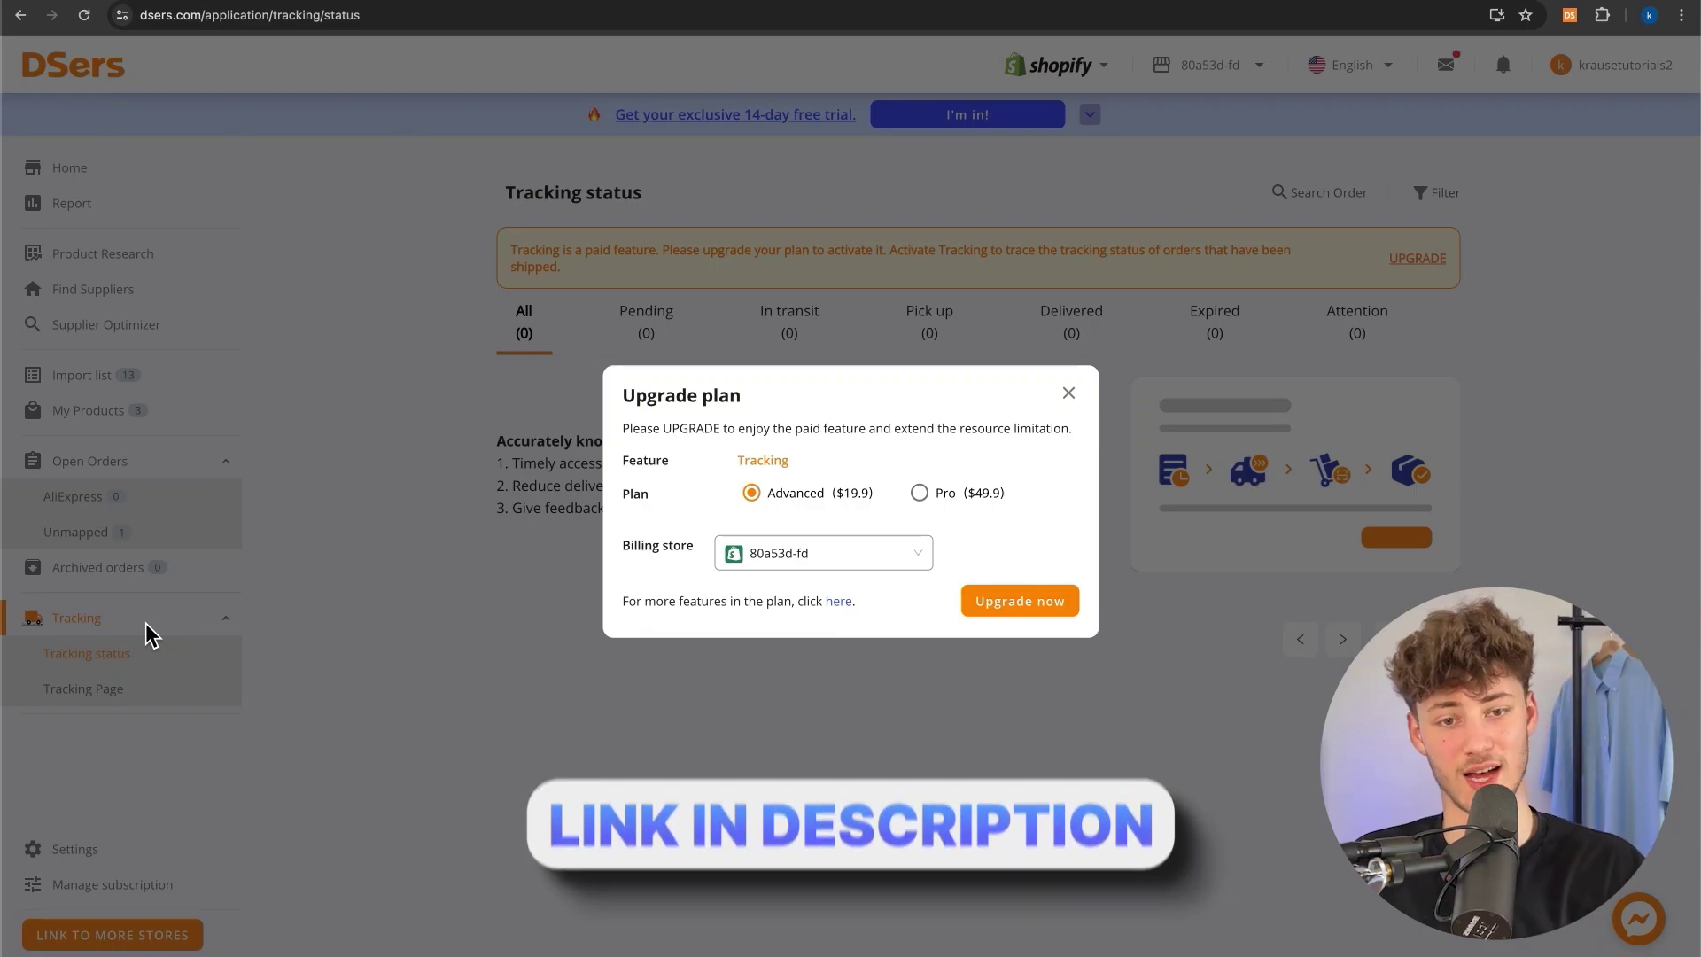
click(1068, 394)
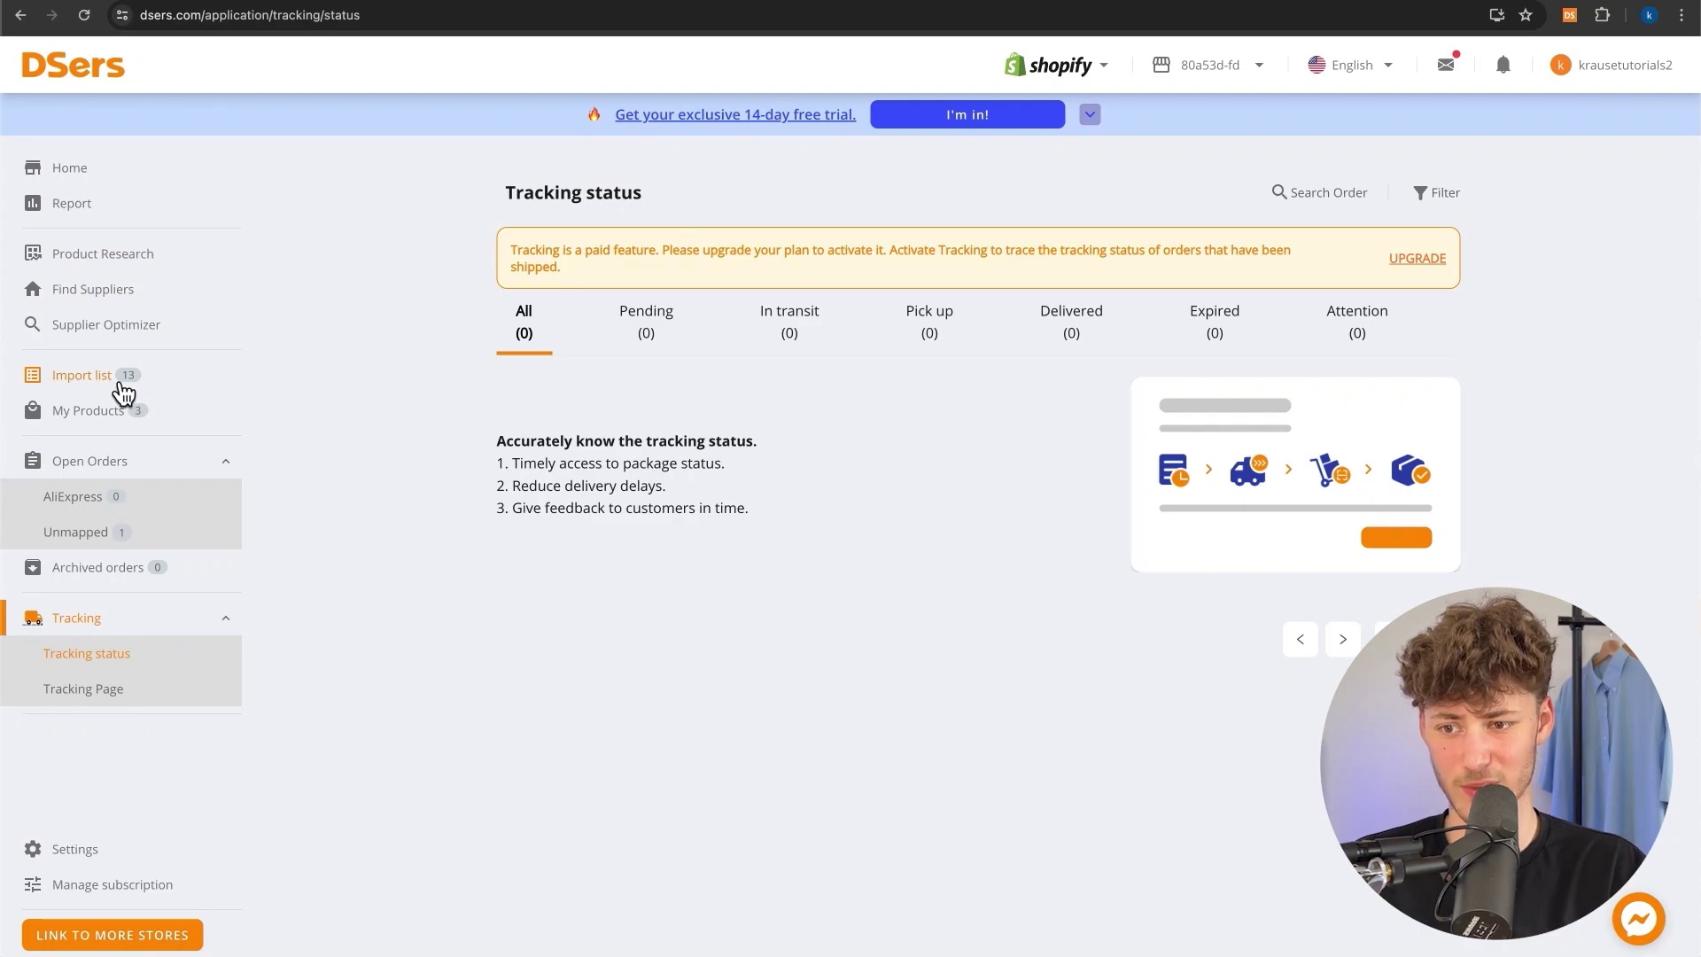
- Revisit the My Products overview and the import list, and return to the home page
click(98, 412)
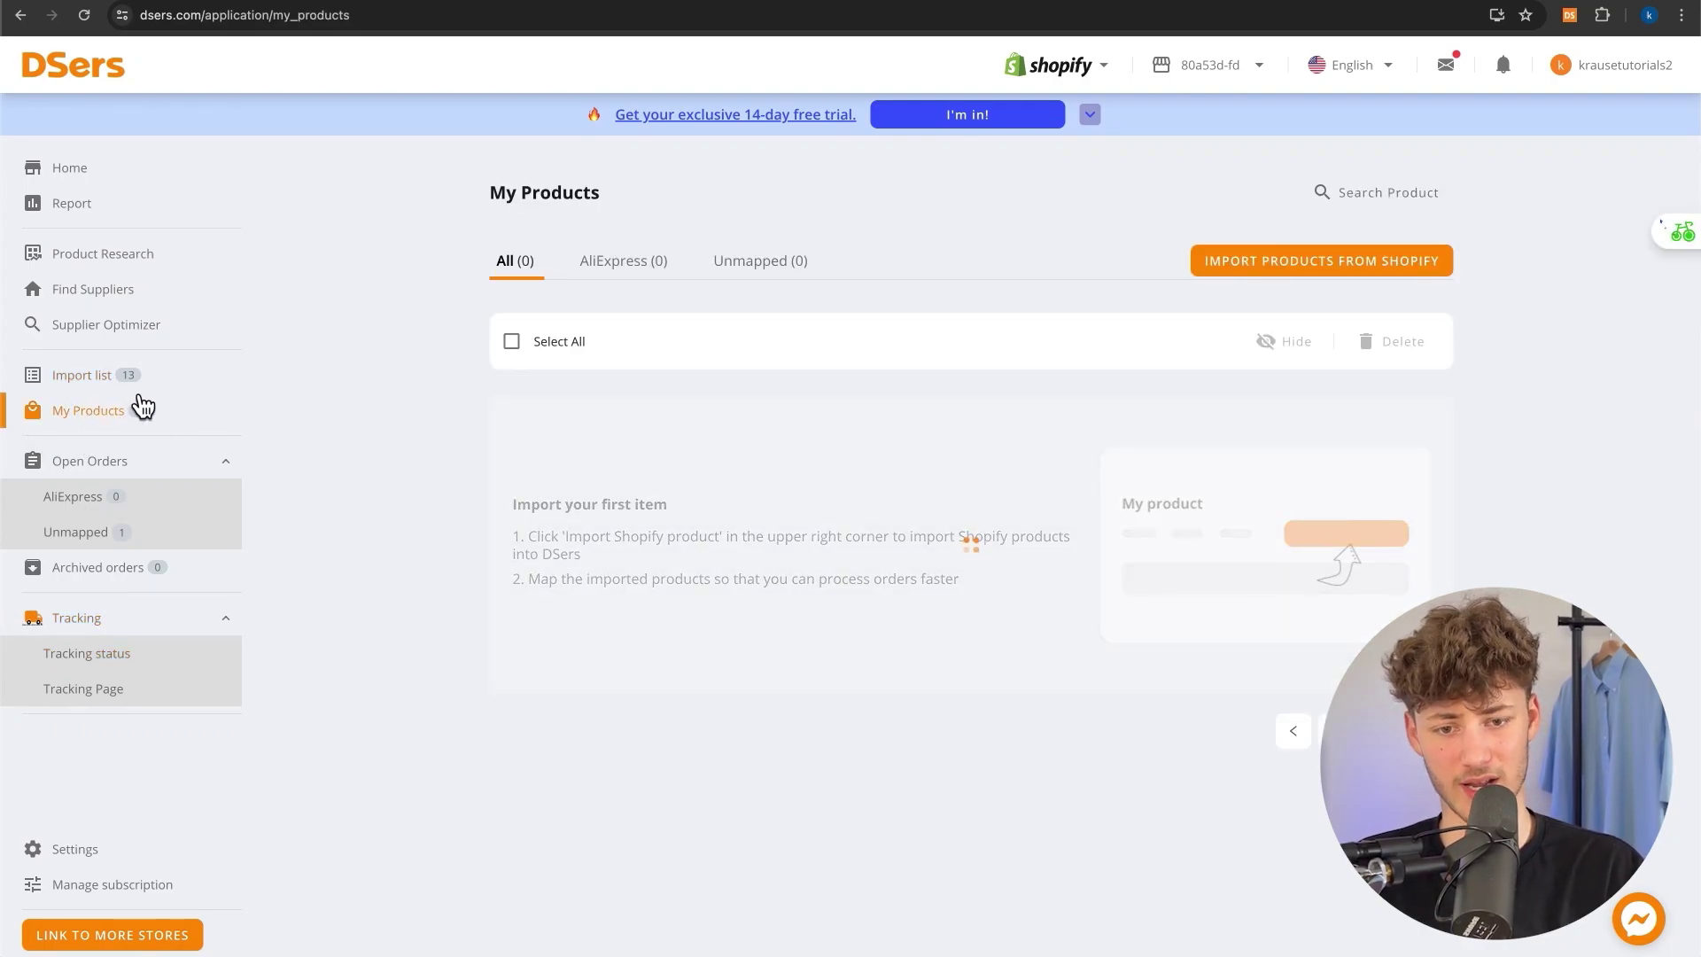
click(113, 375)
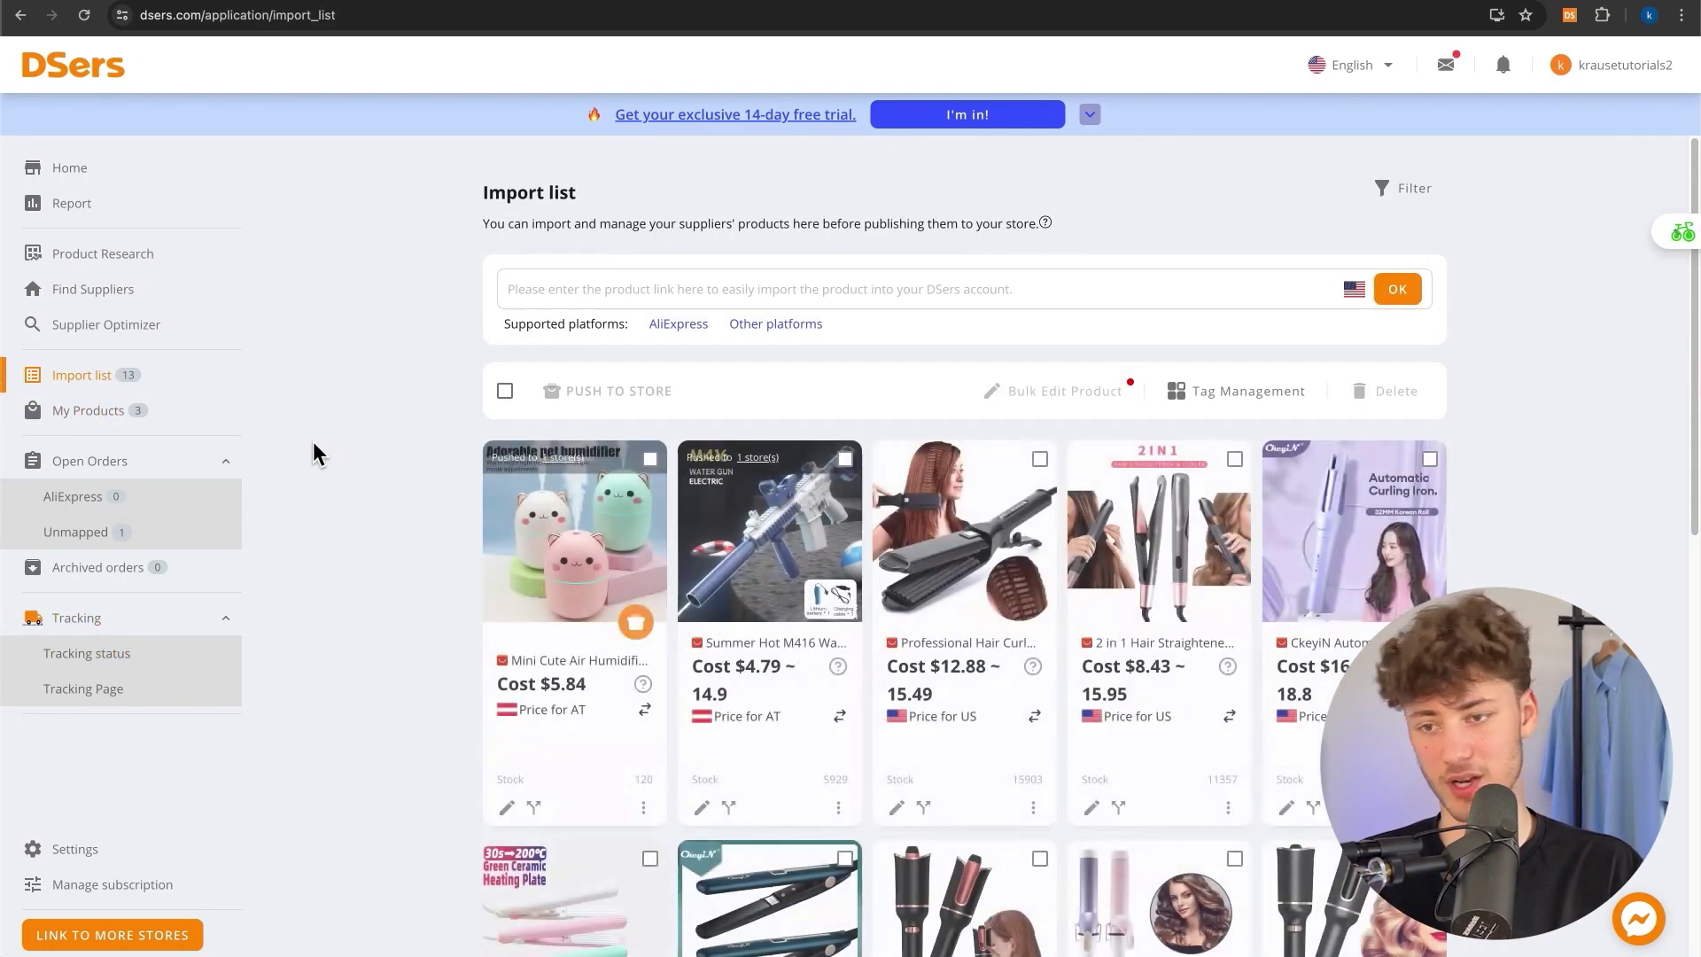
click(57, 170)
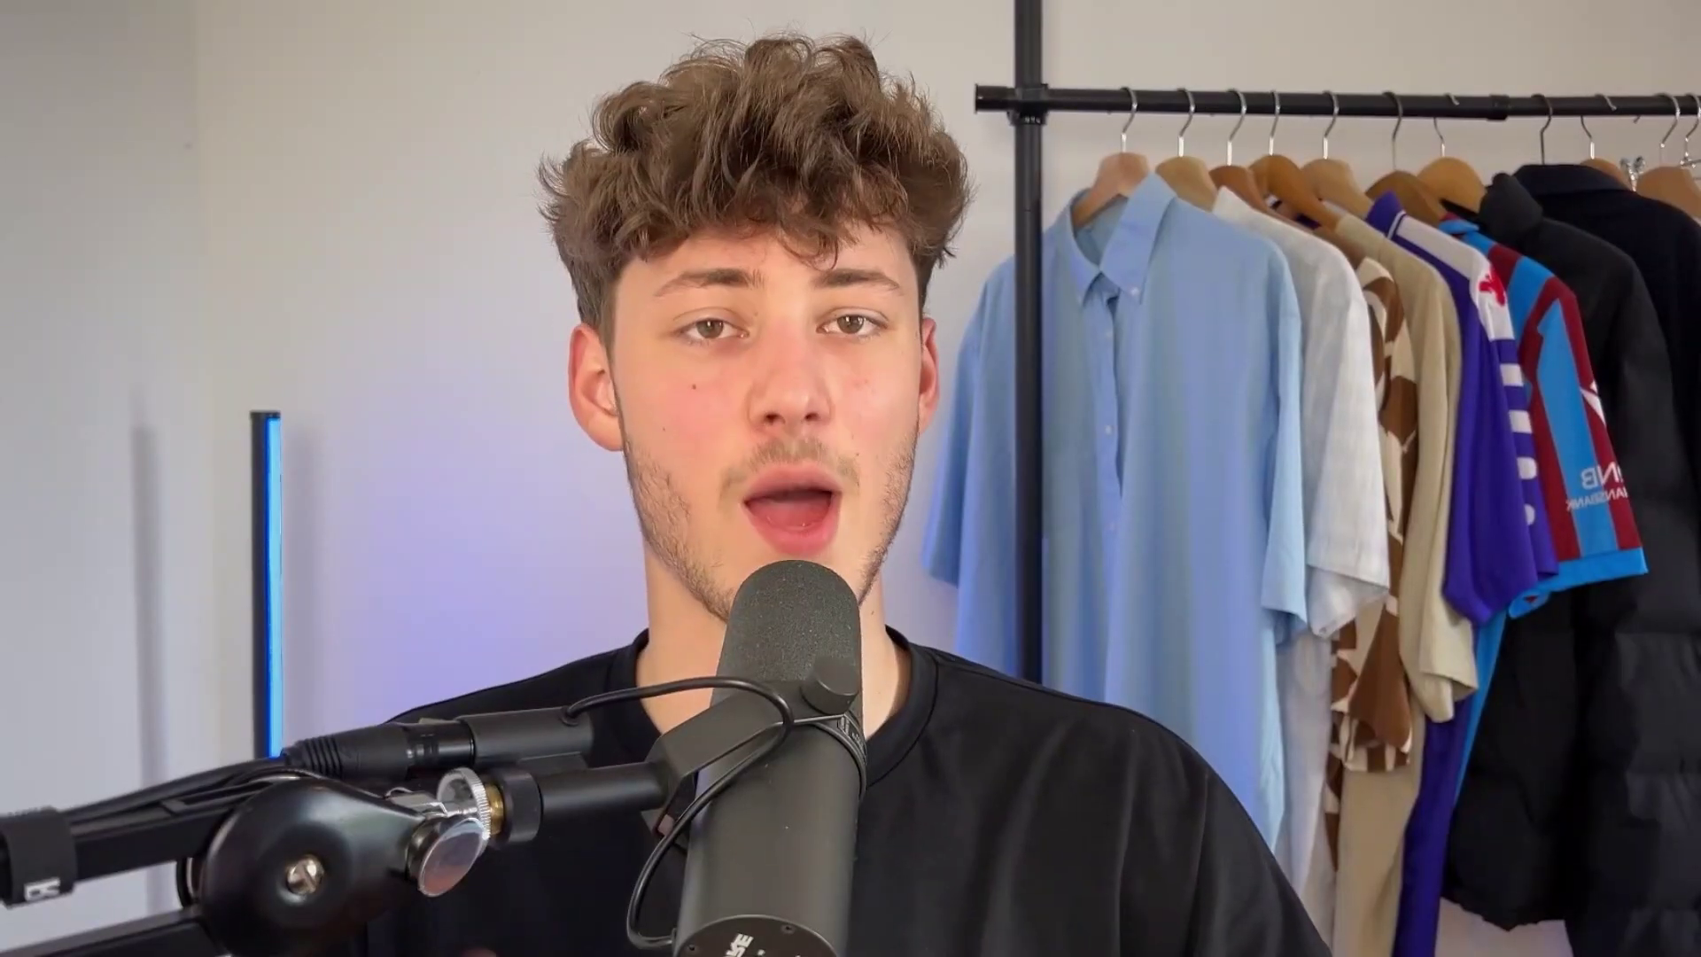